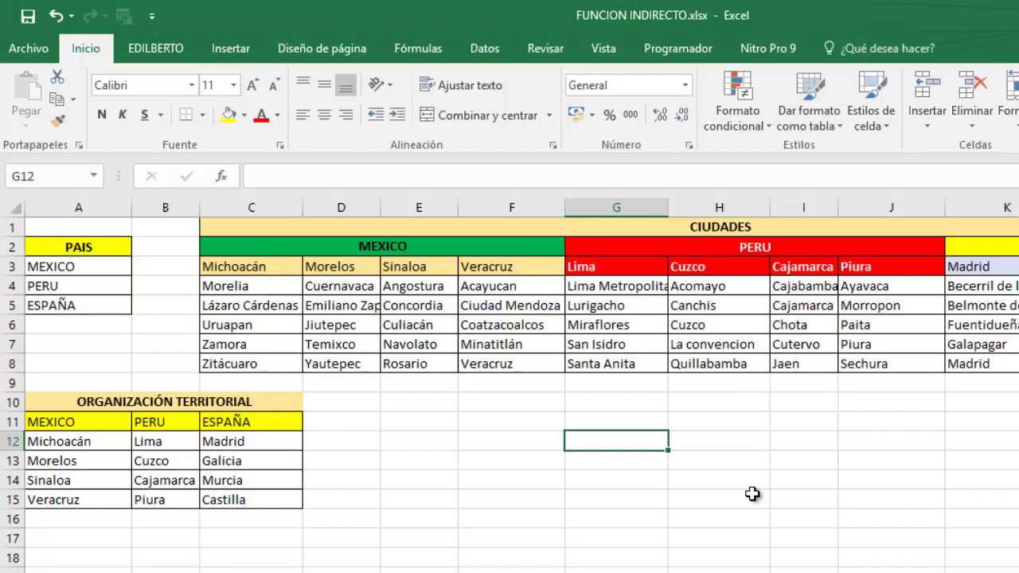
Review the PAIS country list and the MEXICO, PERU and ESPAÑA regions in the territorial table
click(408, 473)
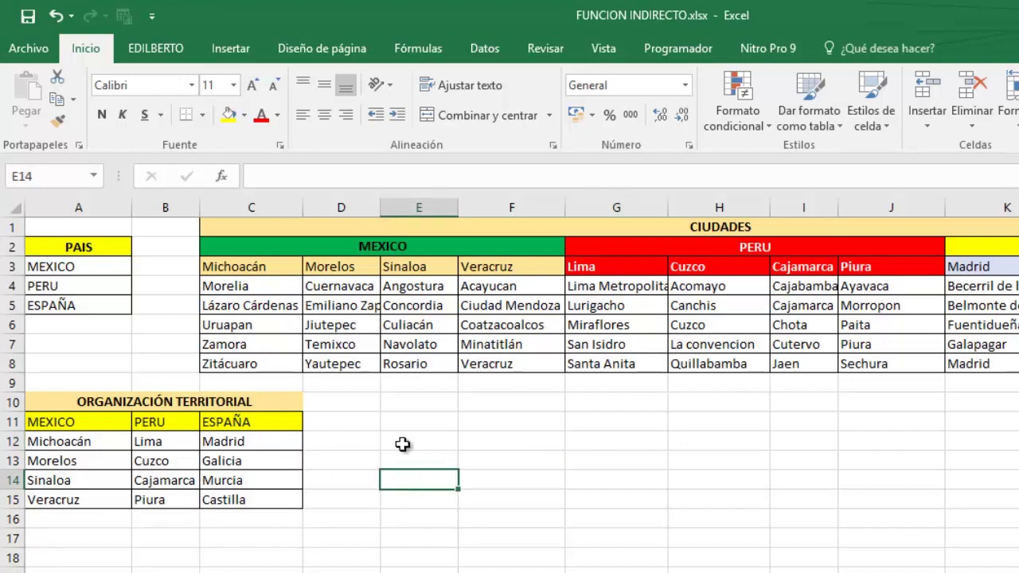
drag(78, 247, 88, 303)
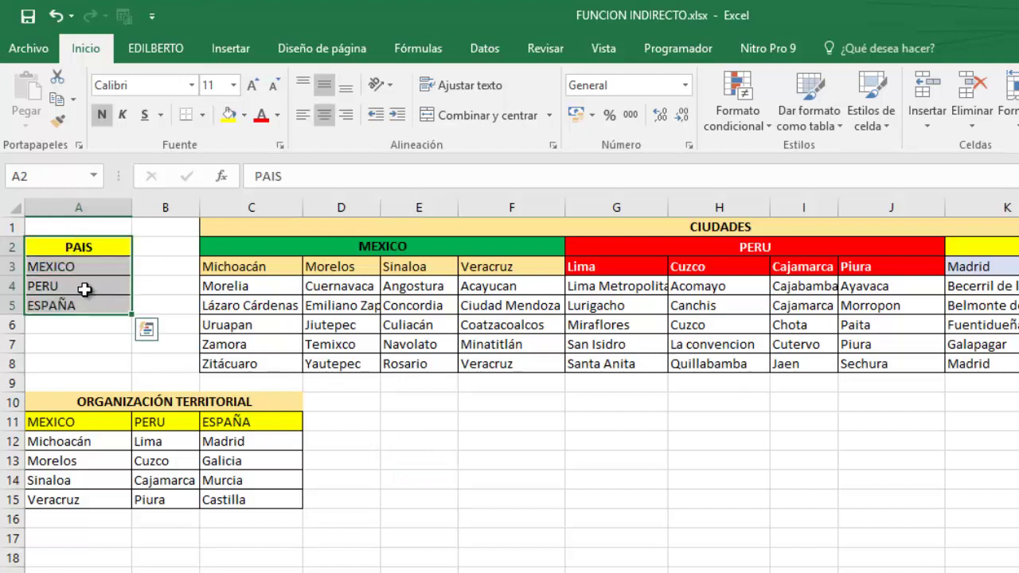
click(77, 268)
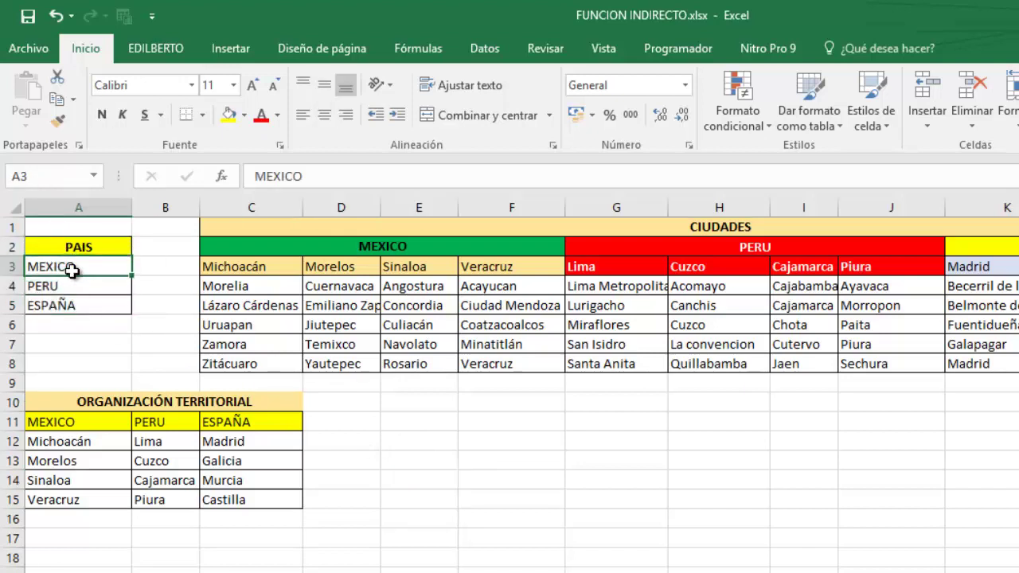
click(88, 430)
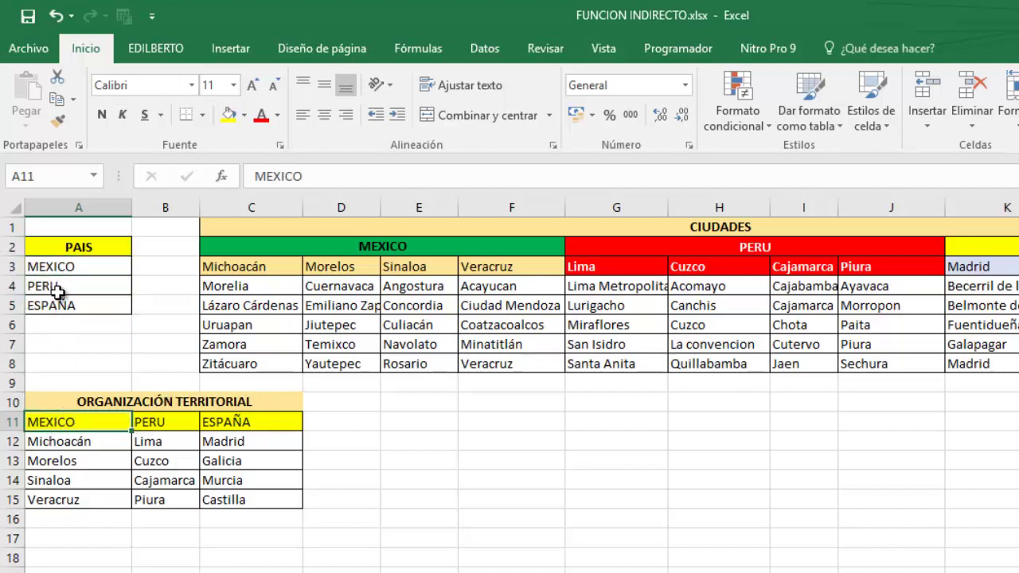
drag(52, 268, 63, 304)
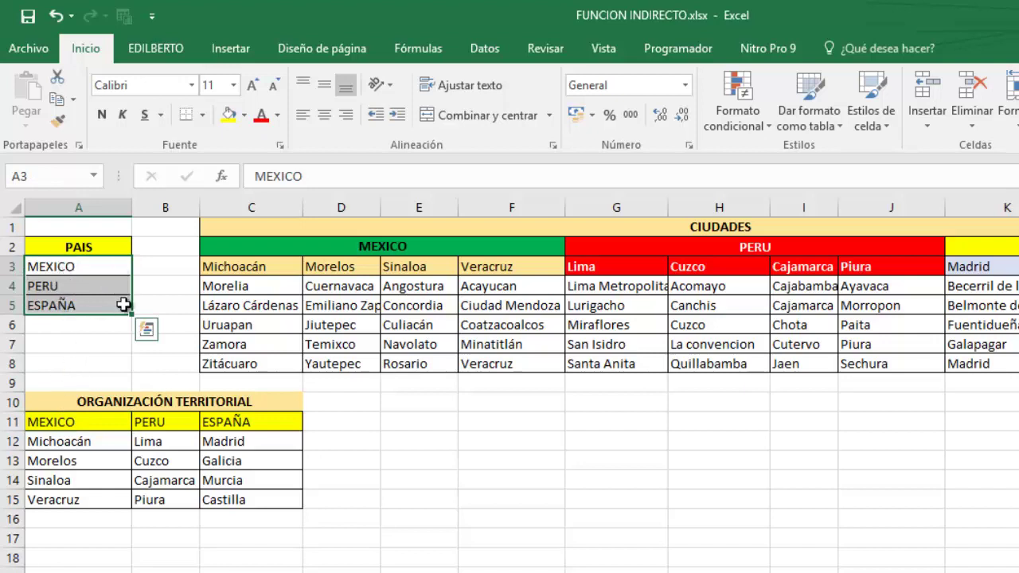
drag(51, 423, 284, 420)
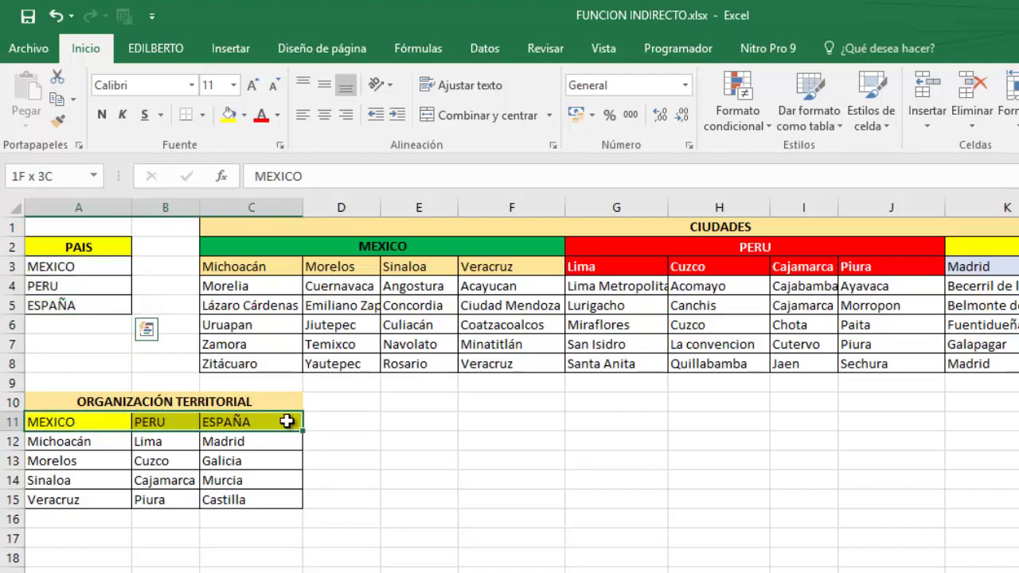
click(341, 441)
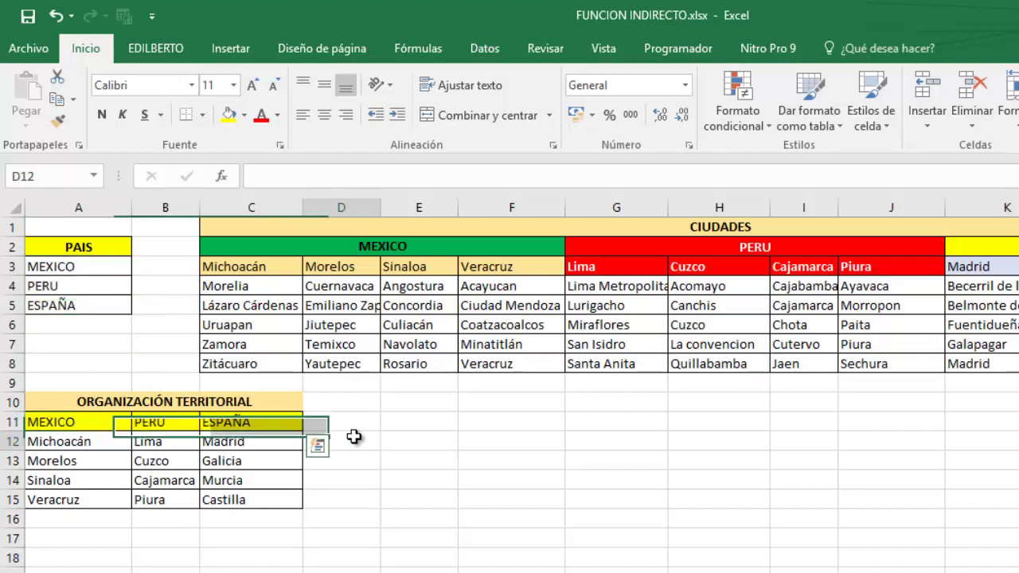
click(96, 440)
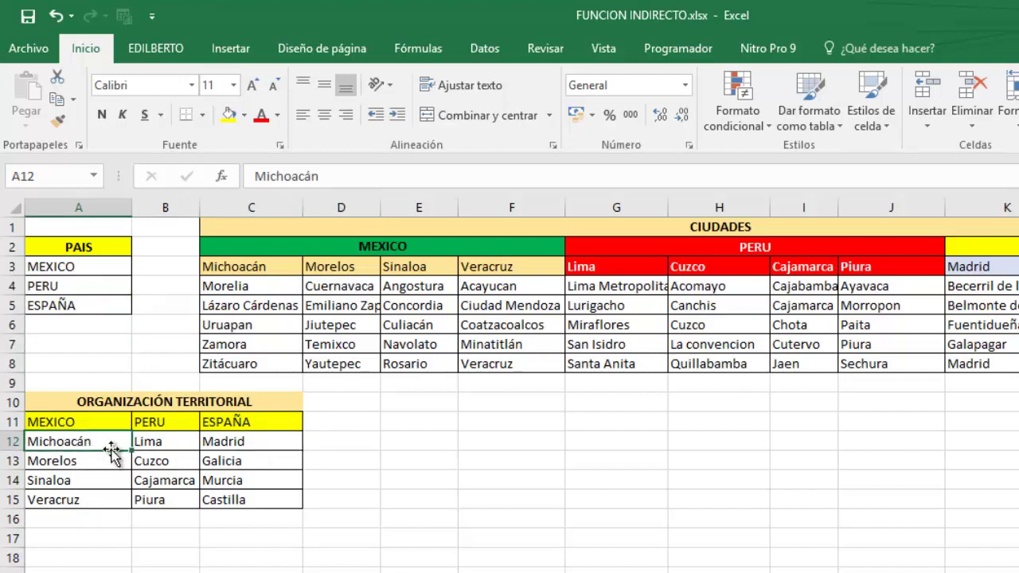
click(167, 425)
drag(164, 442, 163, 498)
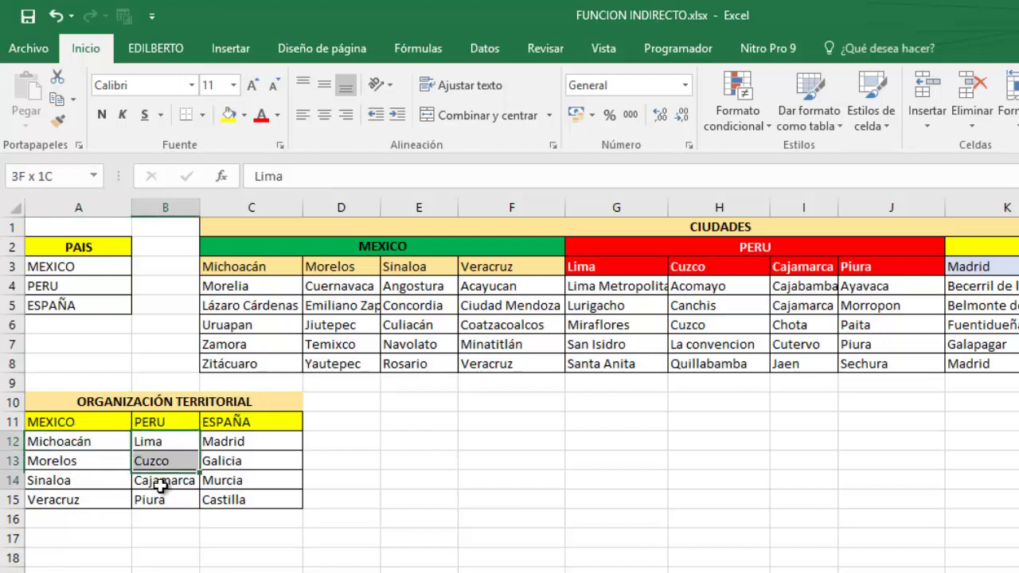
click(240, 418)
drag(253, 442, 287, 500)
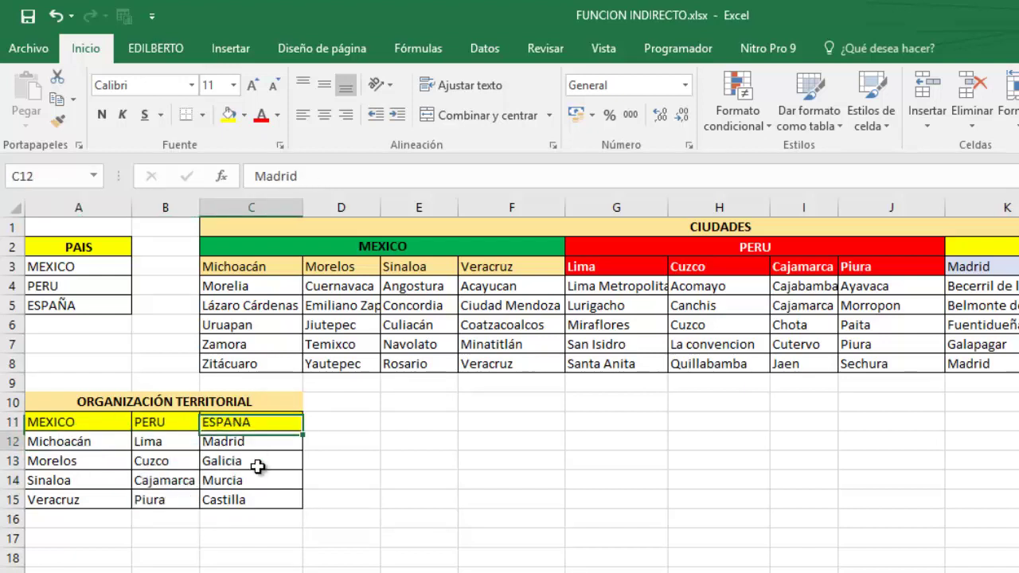
click(335, 496)
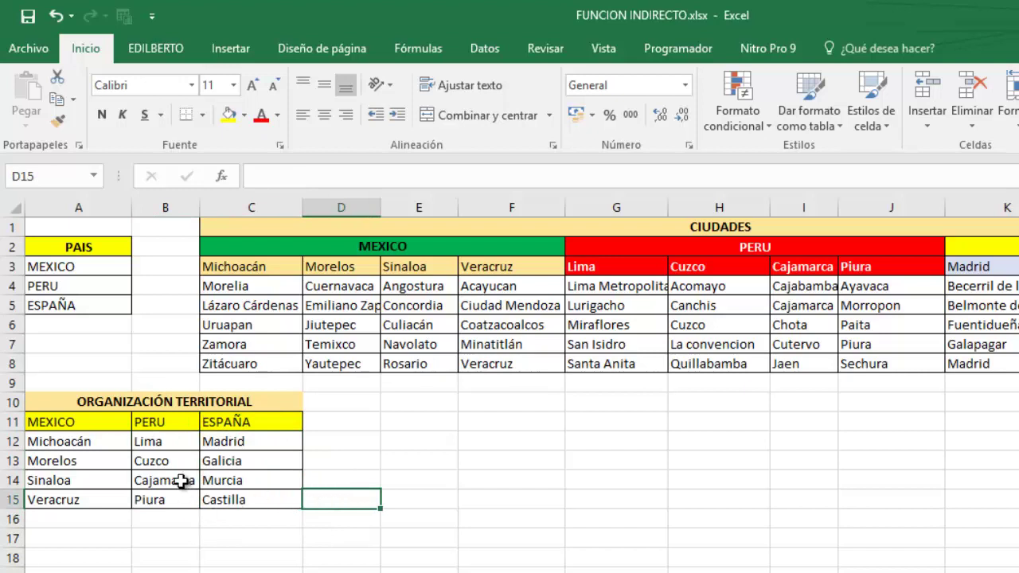
Review the city tables for Mexico's four states and Peru's Lima
click(396, 247)
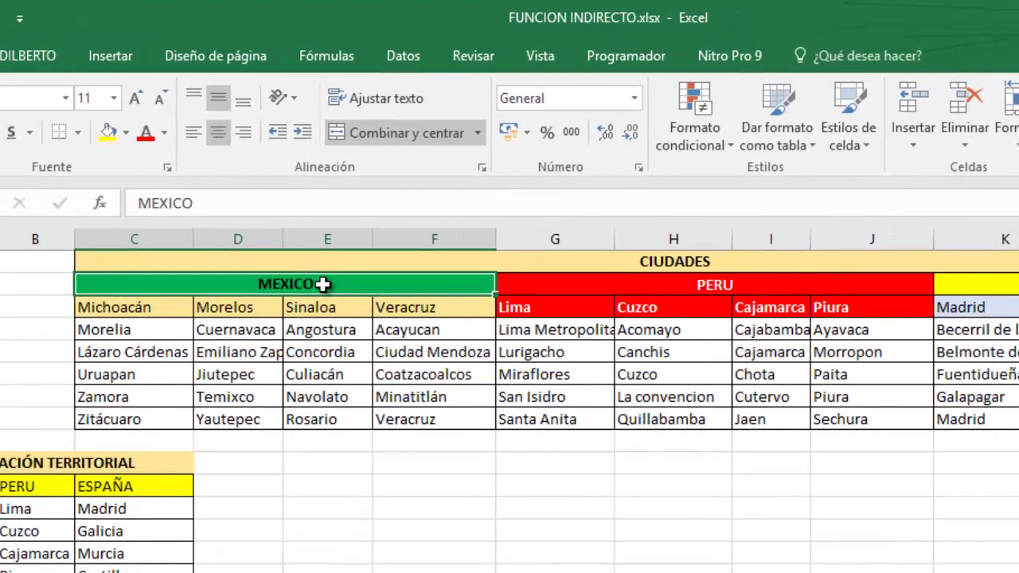
drag(132, 312, 401, 312)
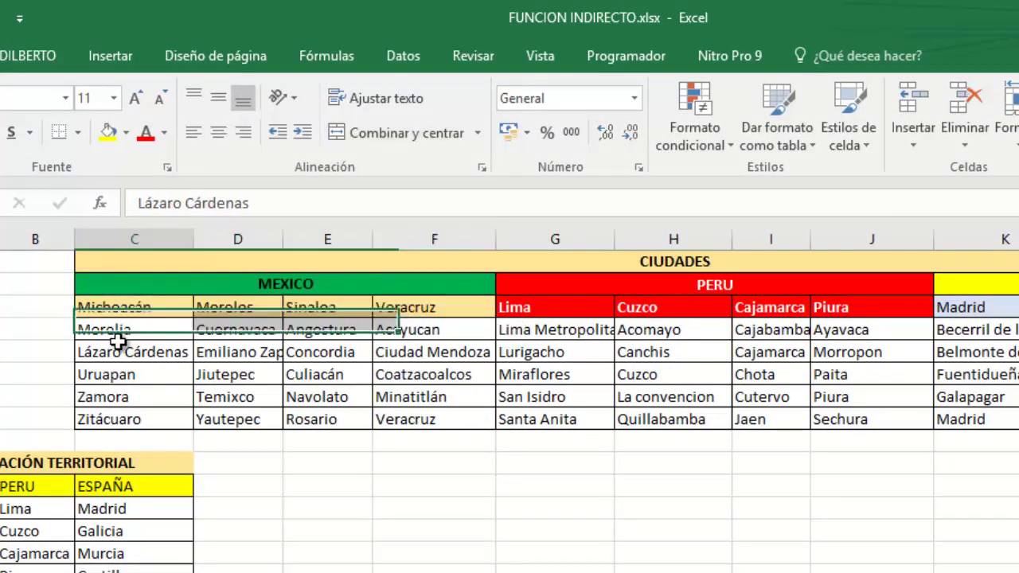
drag(114, 352, 136, 398)
drag(271, 358, 273, 398)
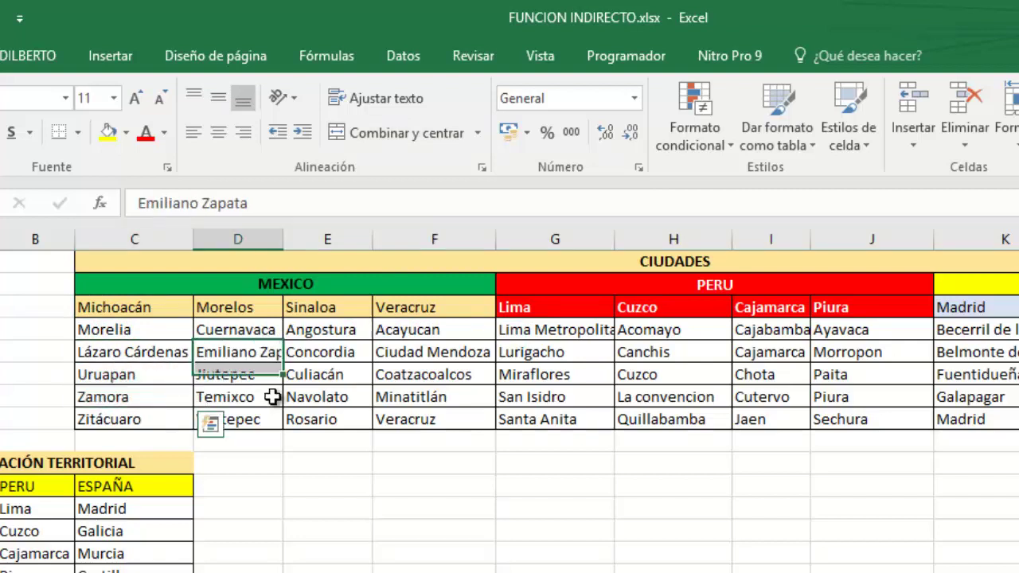
click(441, 419)
click(605, 340)
click(716, 289)
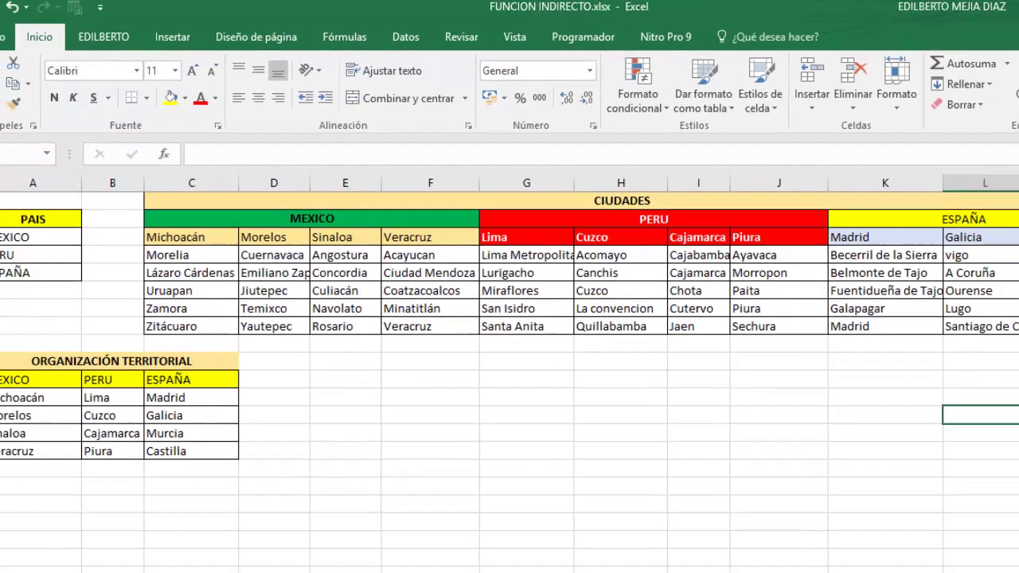
Rename the empty sheet Hoja1 to BUSCADOR
click(167, 539)
right_click(180, 541)
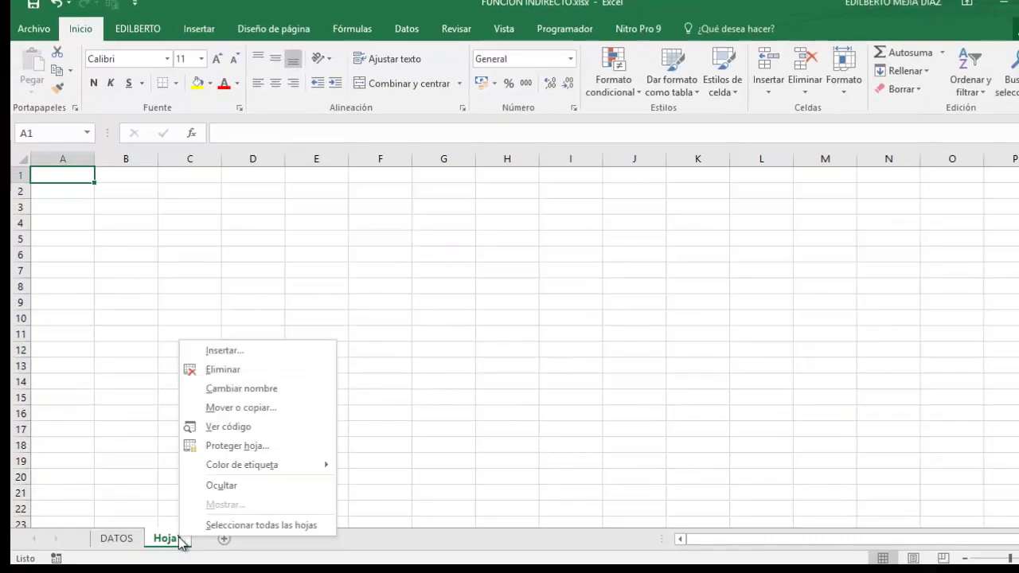
click(241, 390)
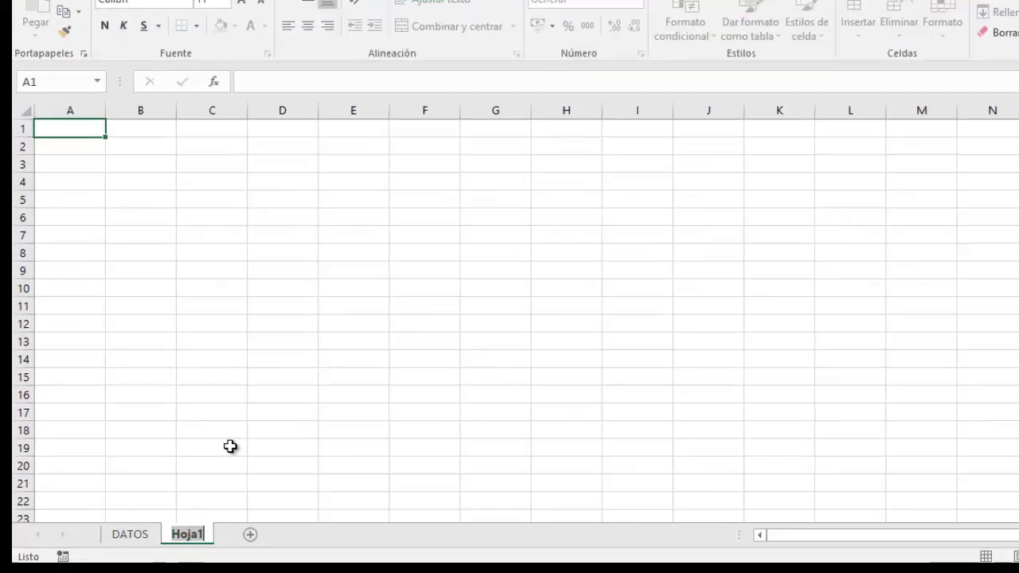
text(BUS)
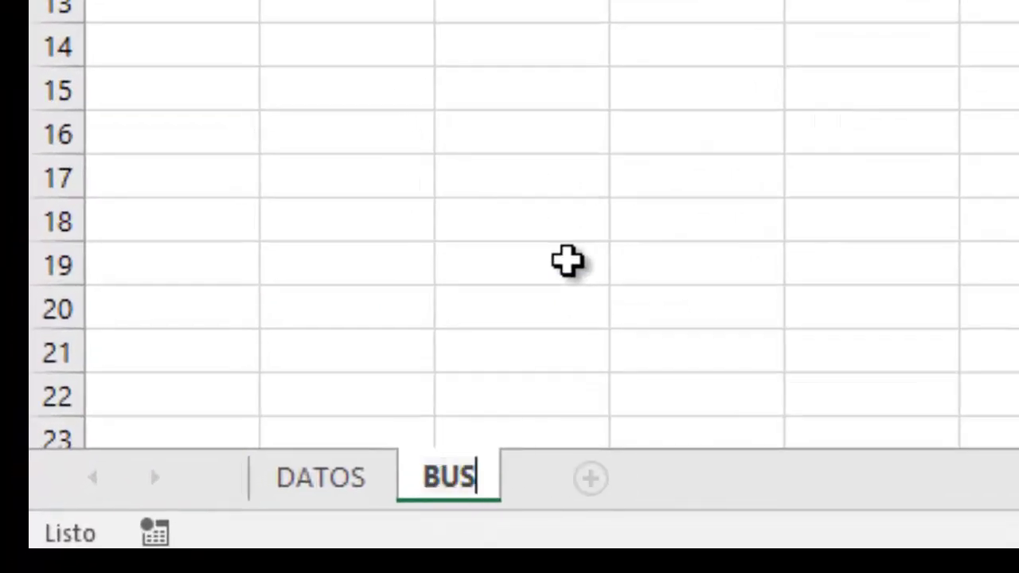
text(CADORD)
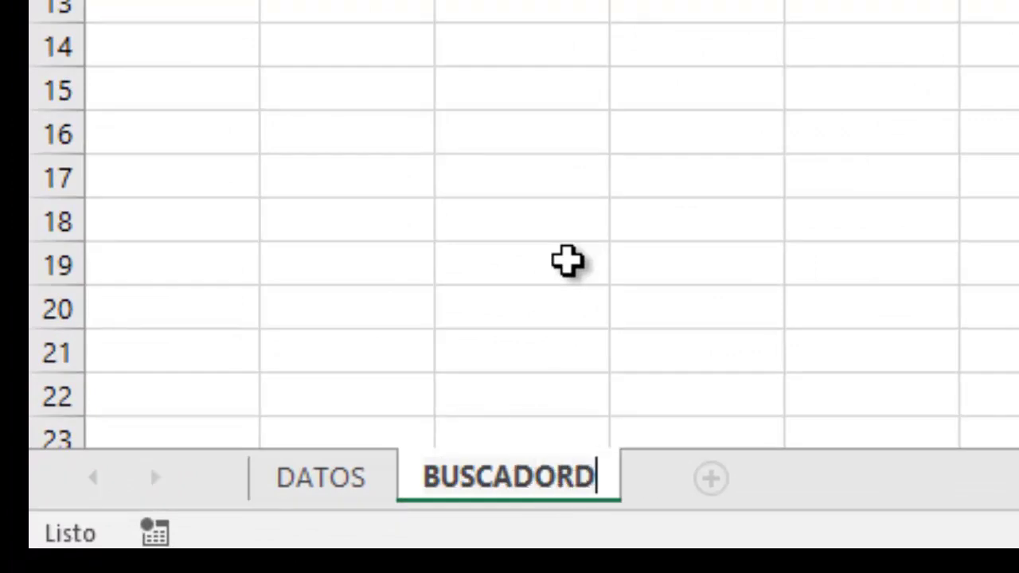
key(BackSpace)
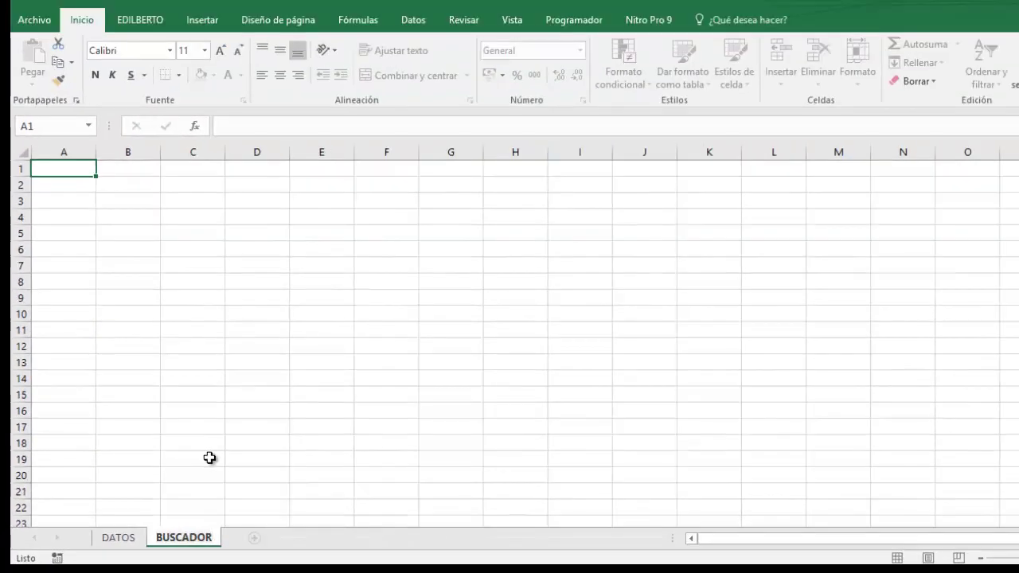
key(Return)
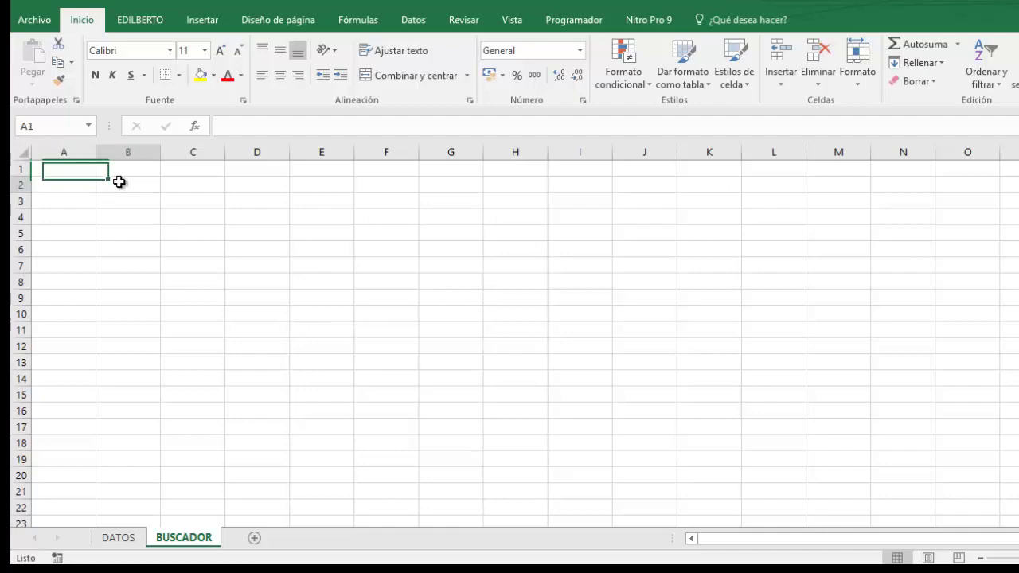
Label cells B2, B3 and B4 as PAIS, ESTADO and CIUDAD
click(120, 184)
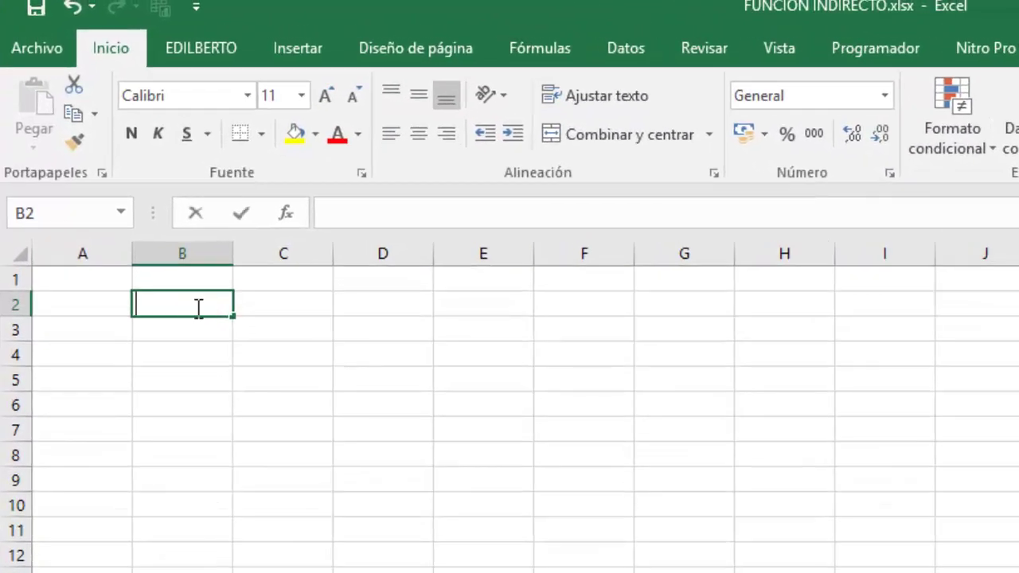
text(PAIS)
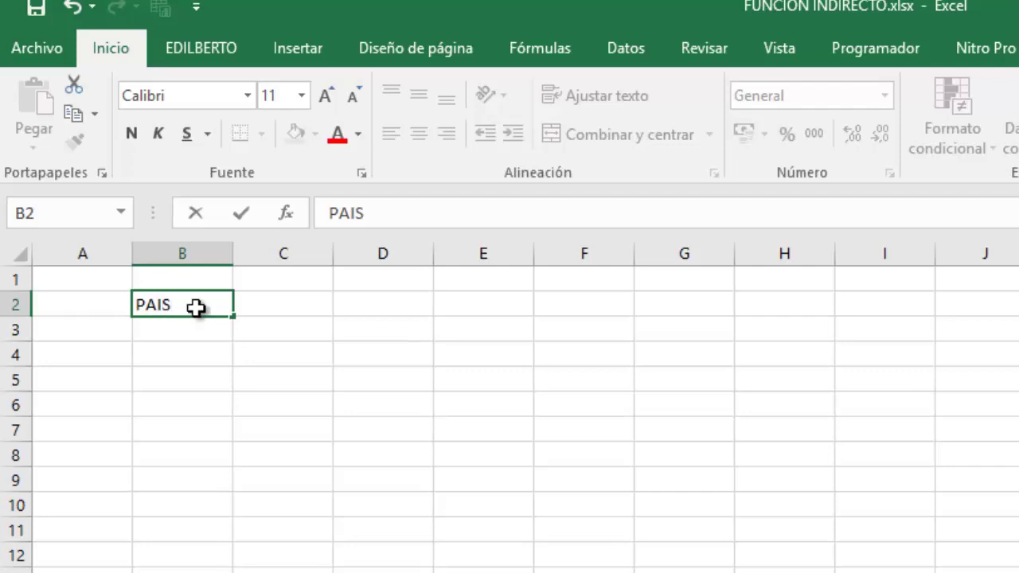
key(Return)
text(ES)
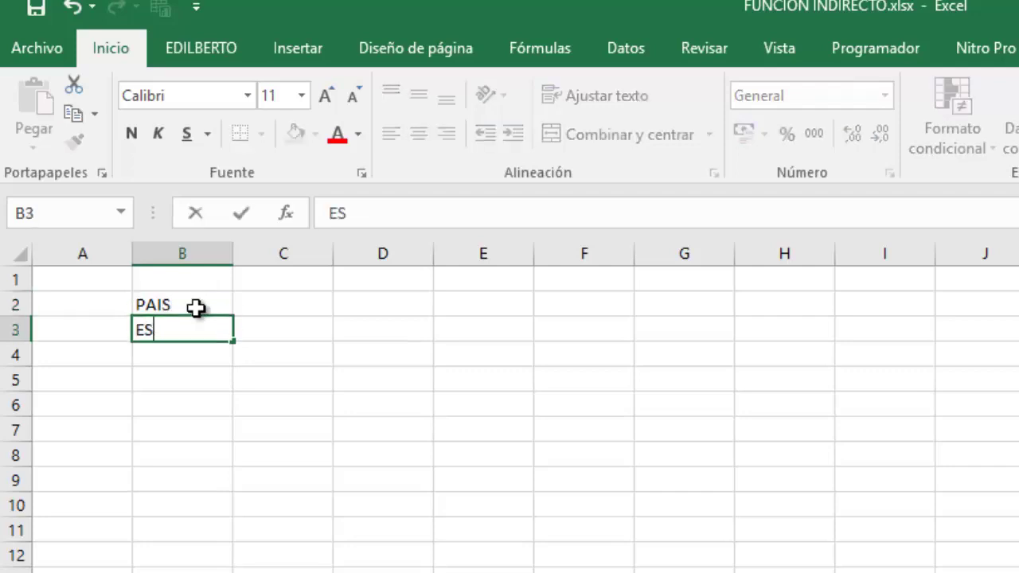
text(TADO)
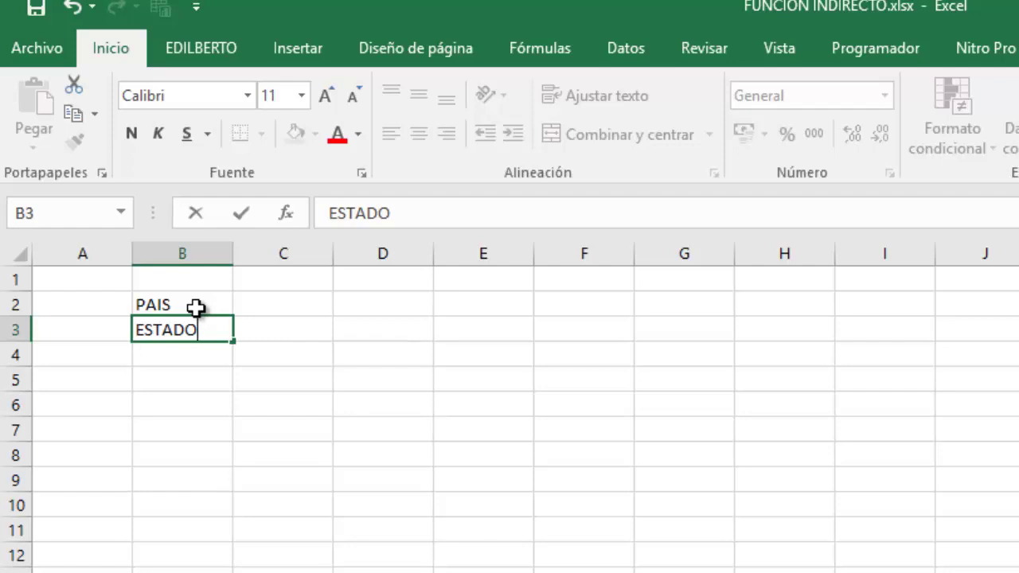
key(Return)
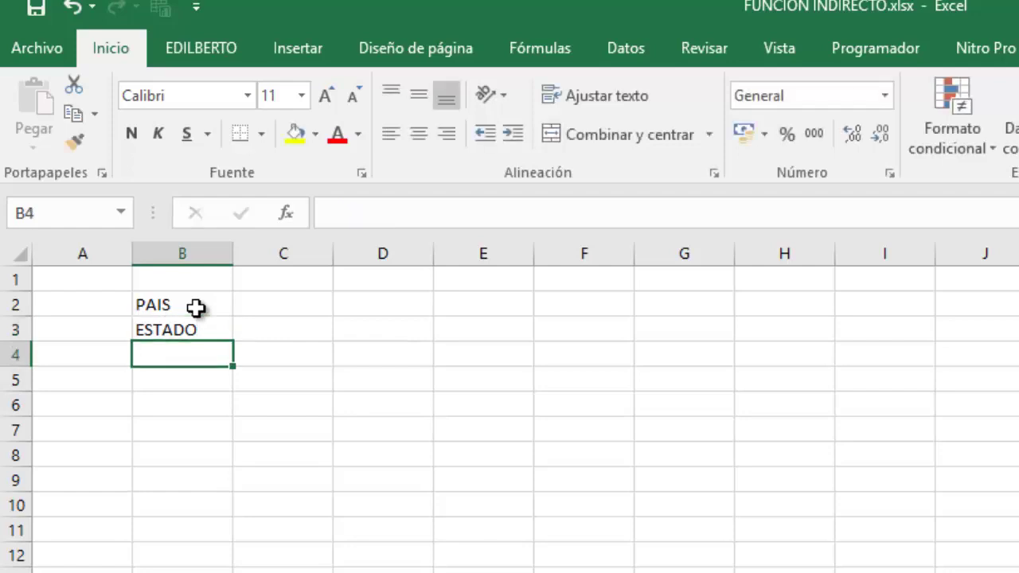
text(CIUDAD)
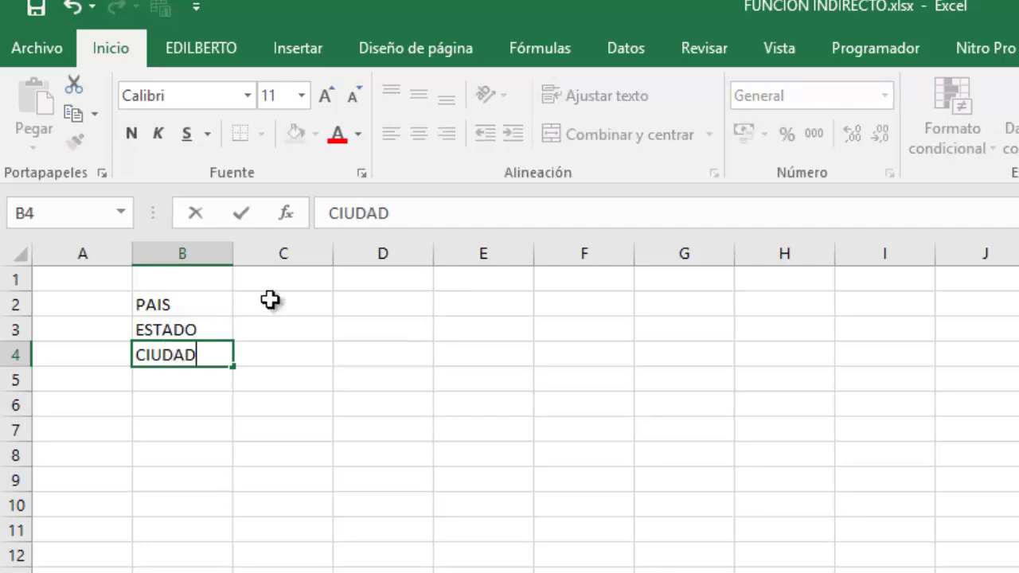
Put all borders on C2:C4 and widen column C to about 33.86
drag(271, 298, 277, 346)
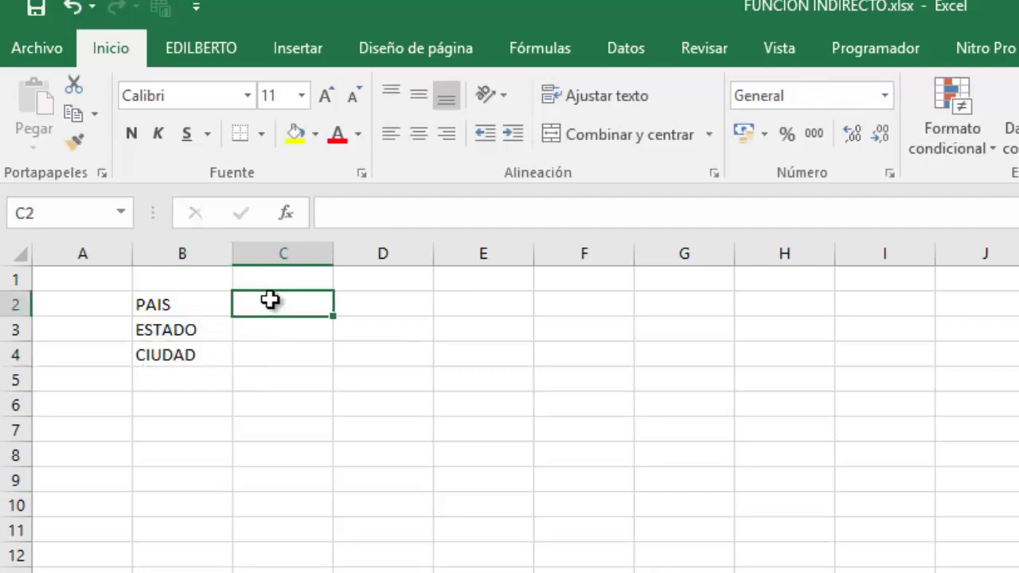
click(261, 134)
click(261, 377)
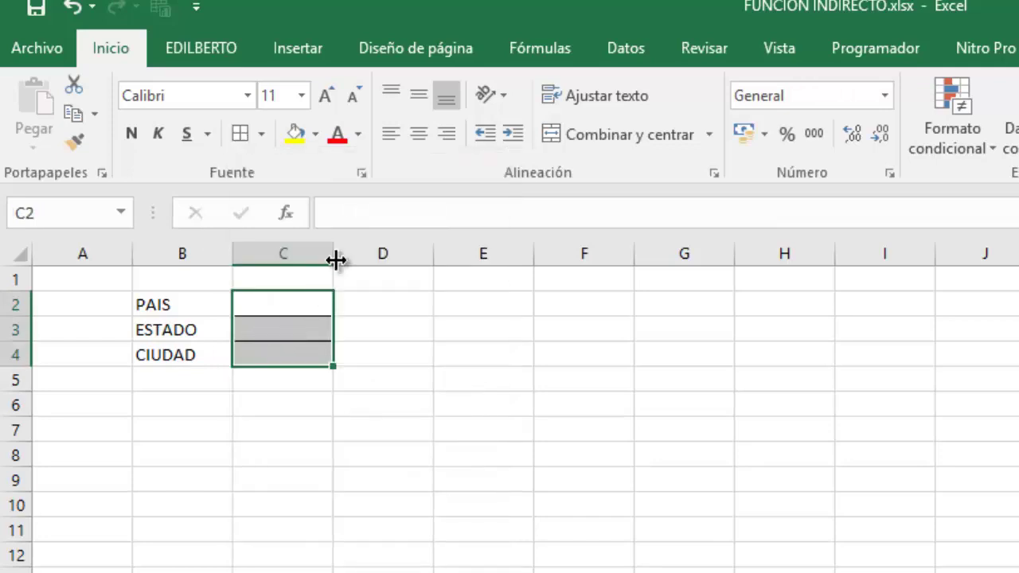
drag(334, 255, 540, 270)
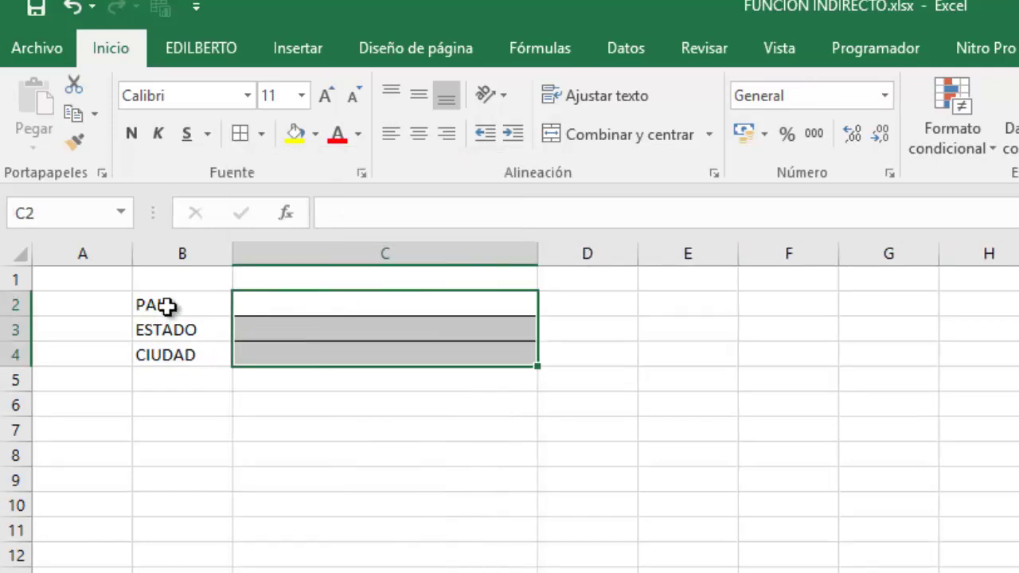
Enlarge B2:C4 to font size 18 and return to the country and city data sheet
drag(170, 305, 244, 363)
click(370, 303)
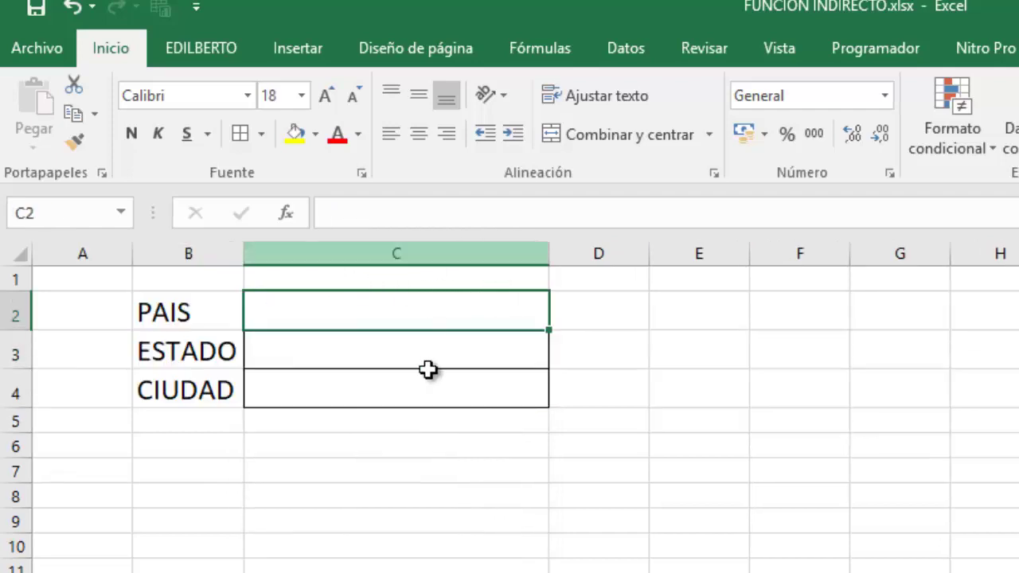
click(463, 345)
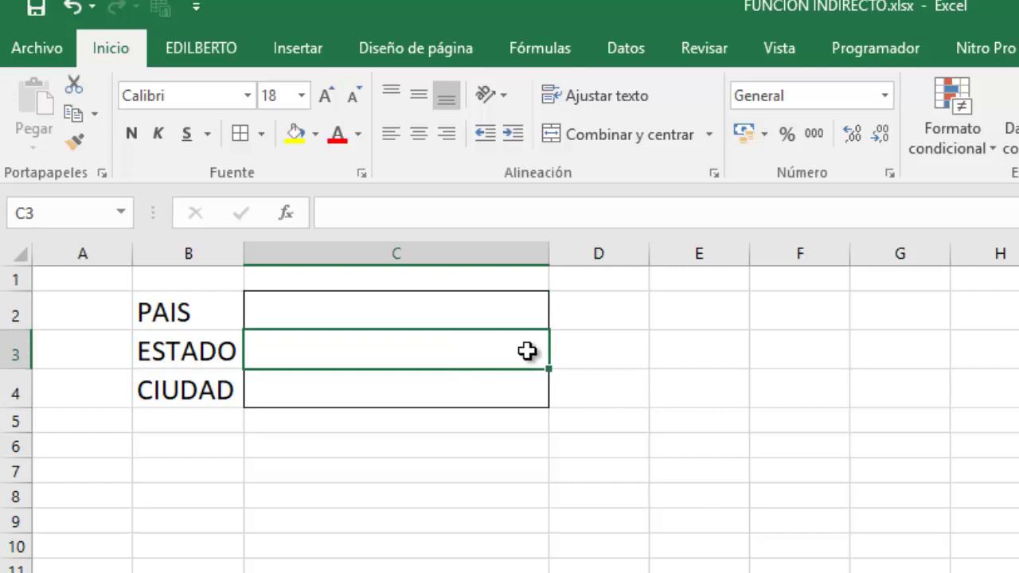
click(497, 390)
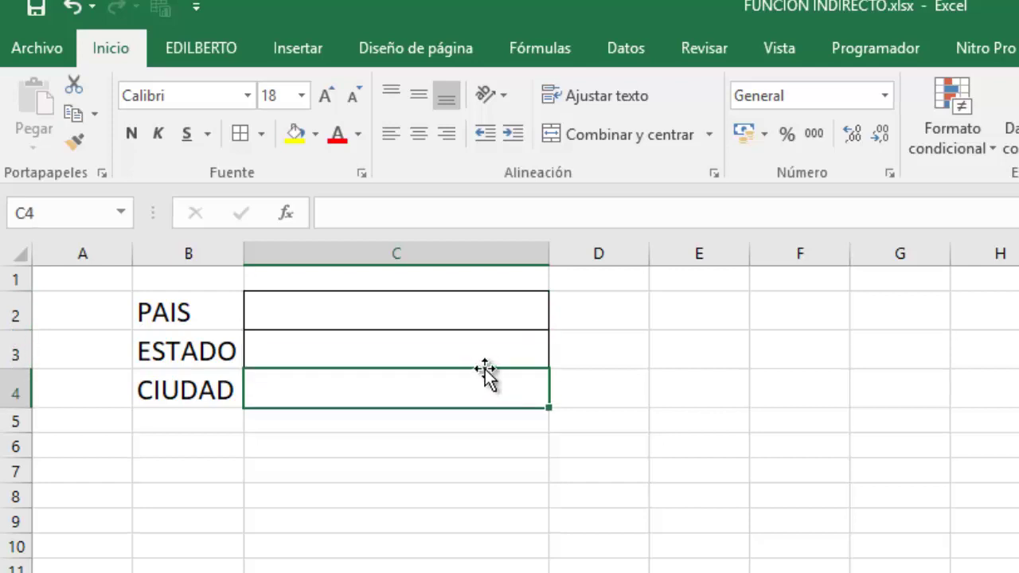
key(Down)
key(Down)
key(Down)
key(ctrl+Page_Down)
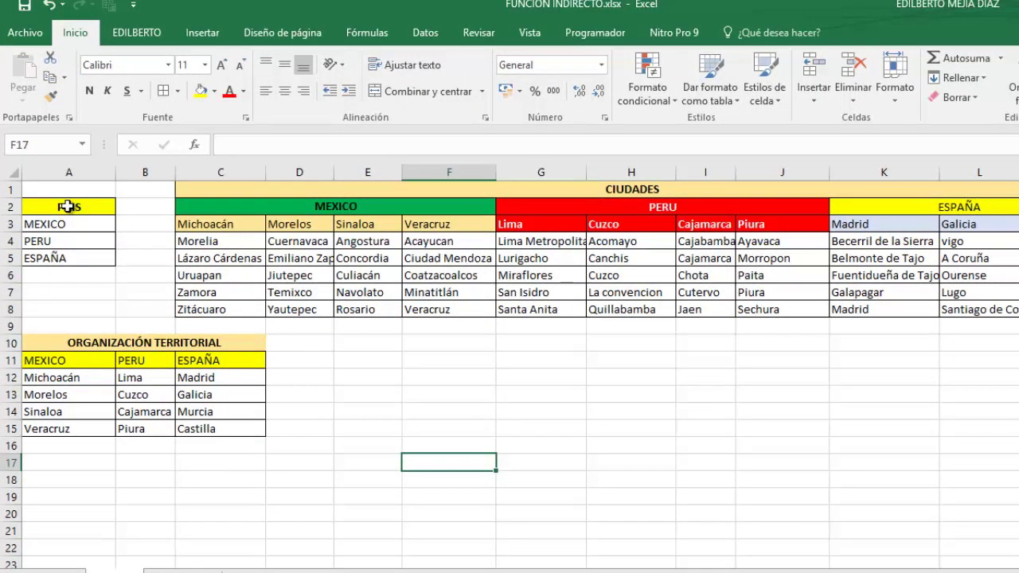
Name the PAIS country list from its top-row header with Crear desde la selección
drag(68, 206, 77, 261)
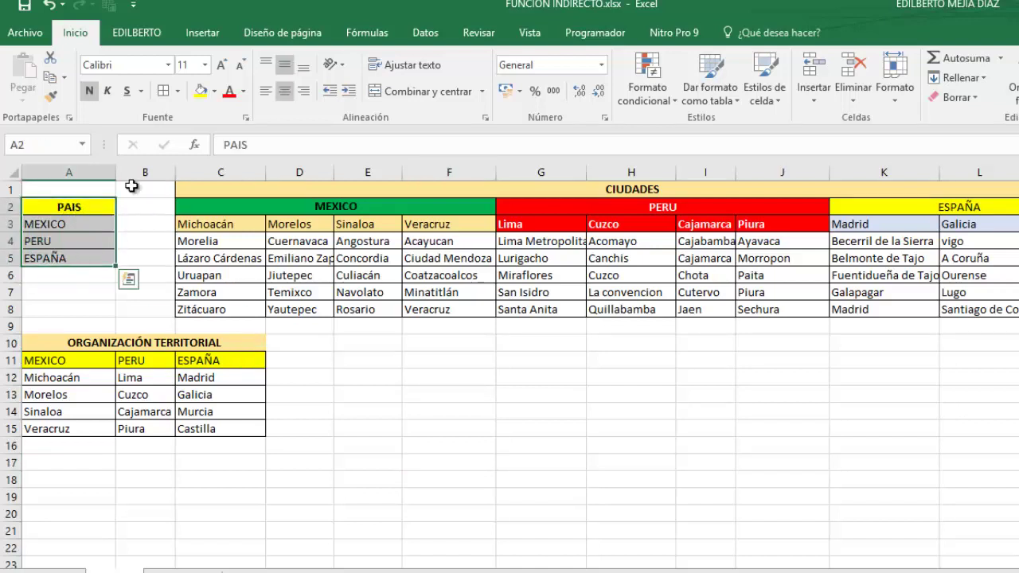
drag(76, 207, 78, 259)
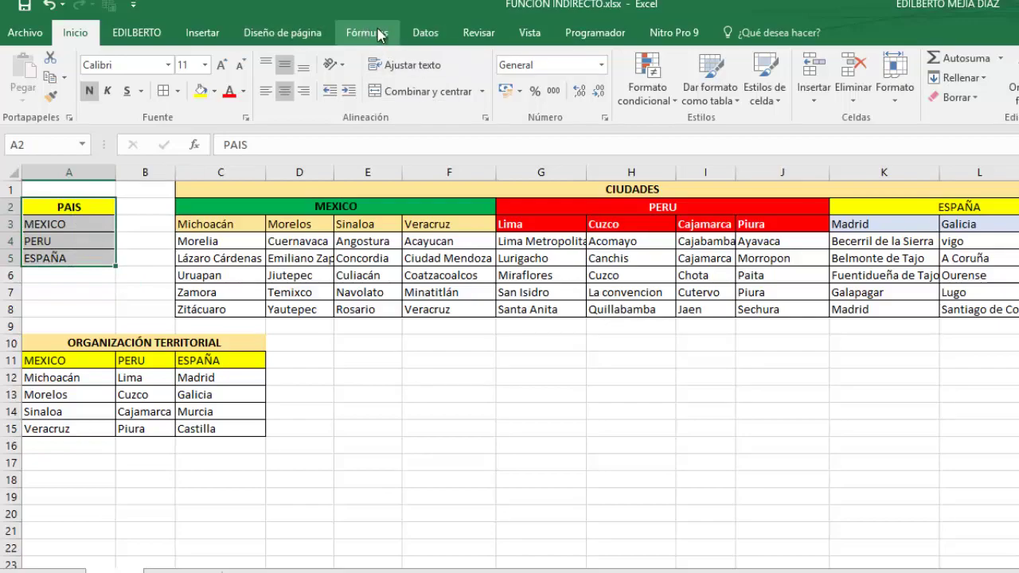
click(381, 33)
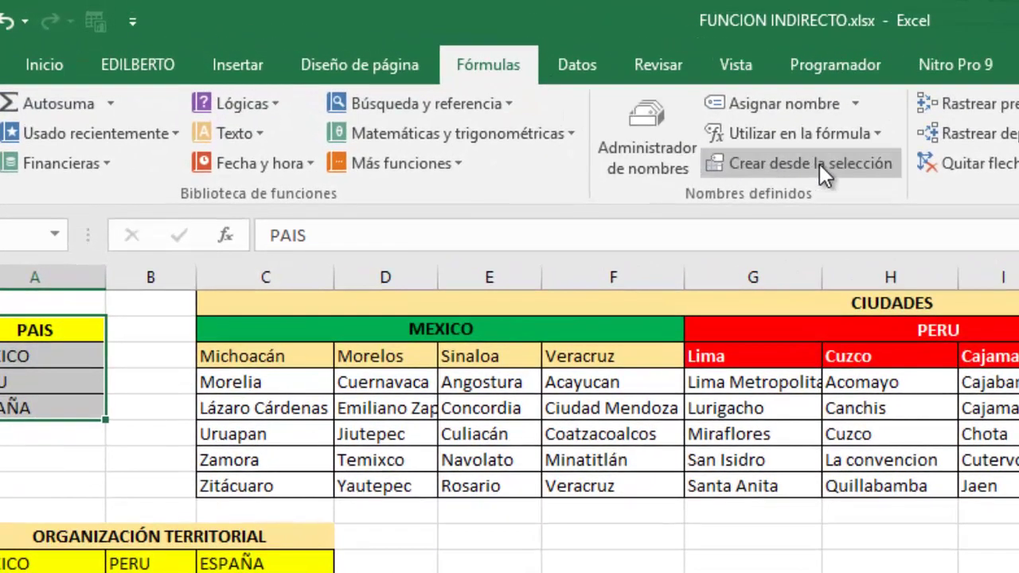
click(826, 165)
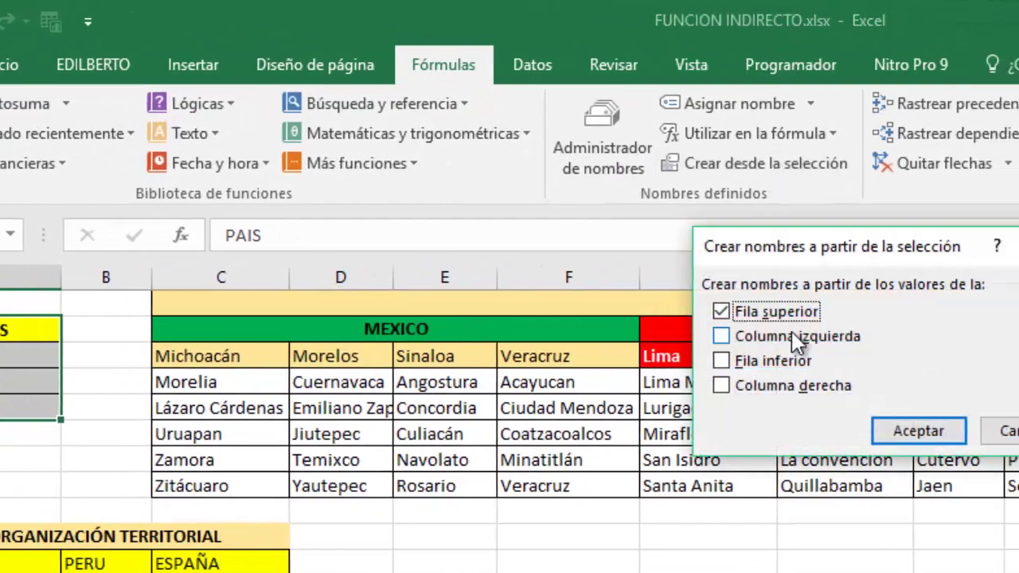
click(784, 430)
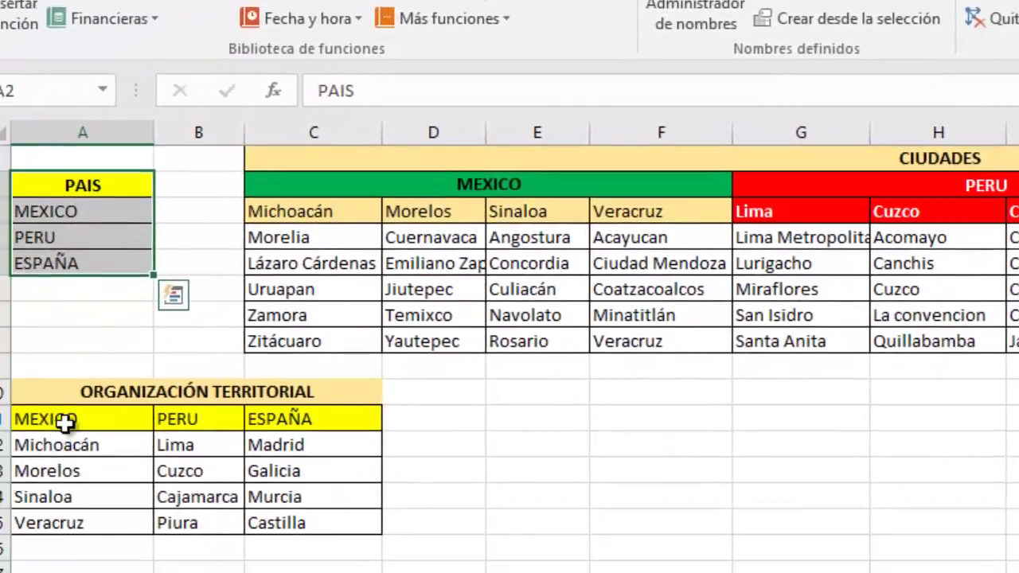
Create named ranges for the MEXICO, PERU and ESPAÑA state lists from their headers
drag(72, 407, 128, 502)
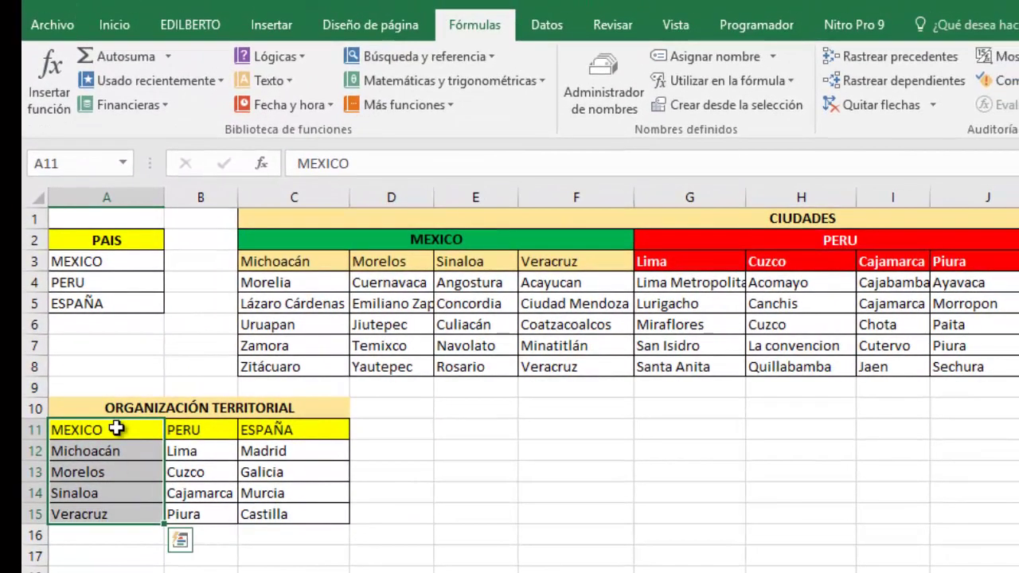
drag(111, 430, 116, 509)
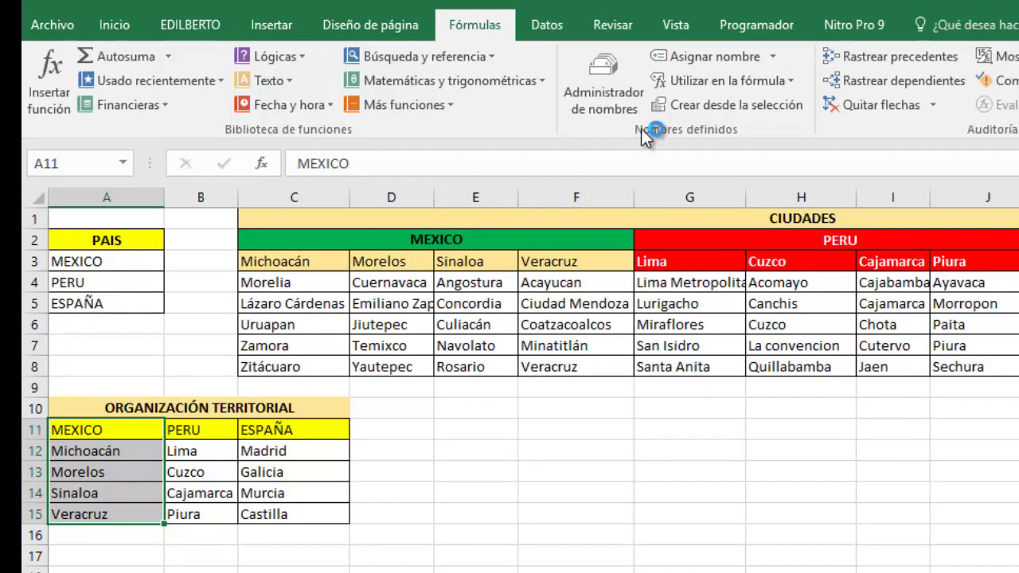
click(732, 106)
click(811, 321)
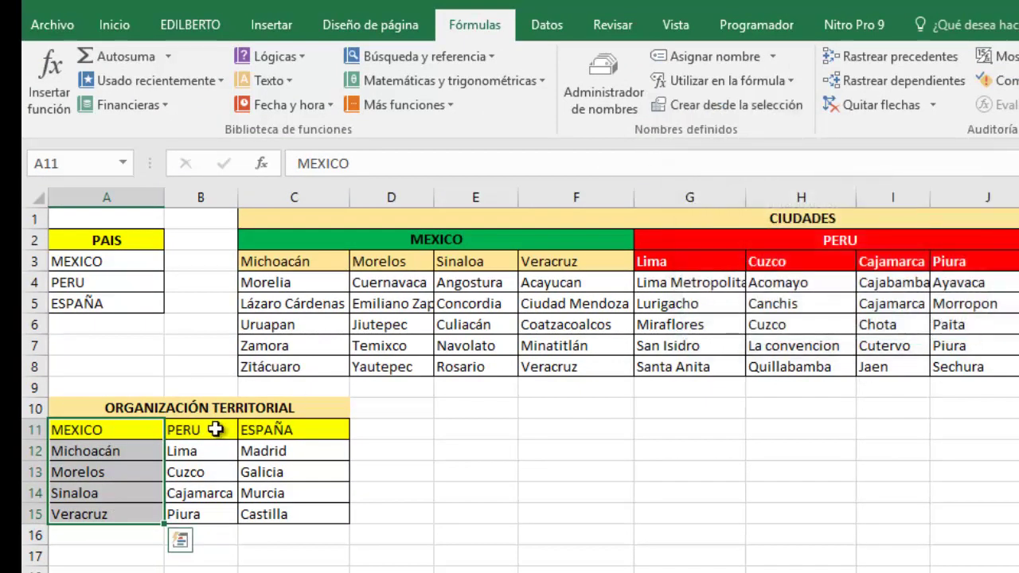
click(200, 429)
drag(198, 452, 191, 516)
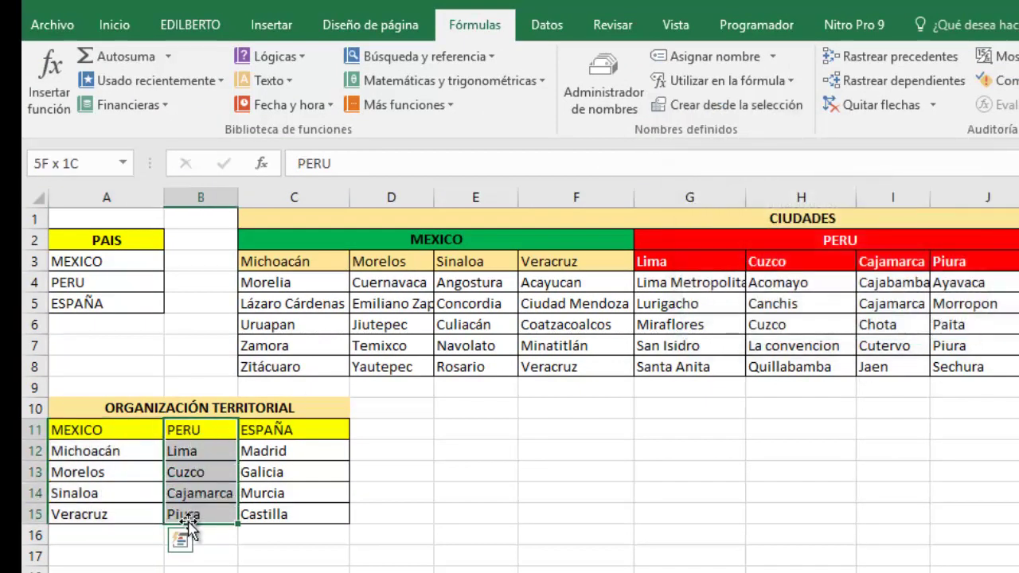
click(707, 108)
click(820, 322)
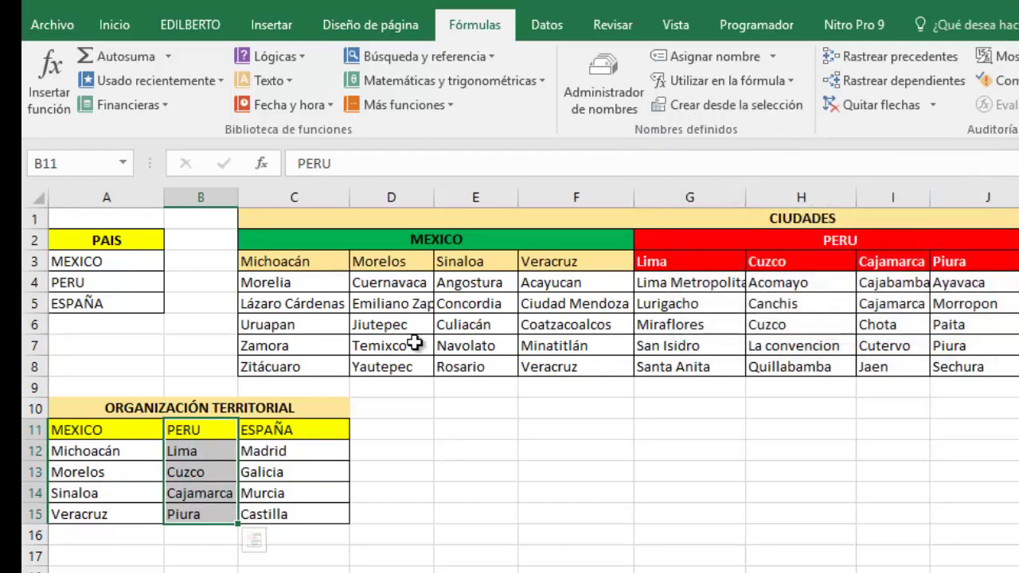
drag(267, 430, 271, 514)
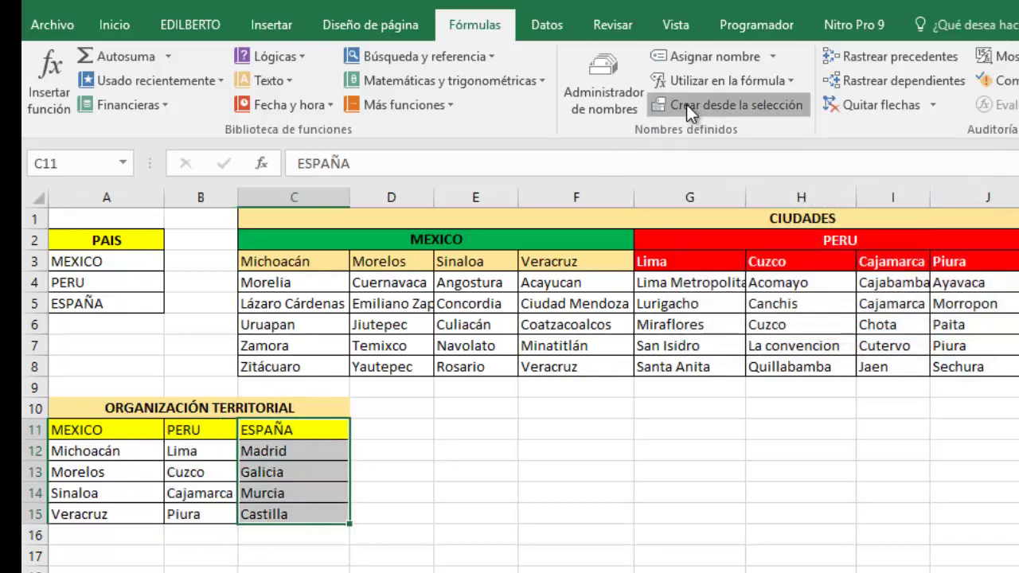
click(733, 106)
key(Return)
Name the Michoacán, Morelos, Sinaloa and Veracruz city lists from their headers
drag(266, 261, 289, 366)
click(732, 106)
click(836, 330)
drag(379, 261, 379, 366)
drag(460, 261, 460, 366)
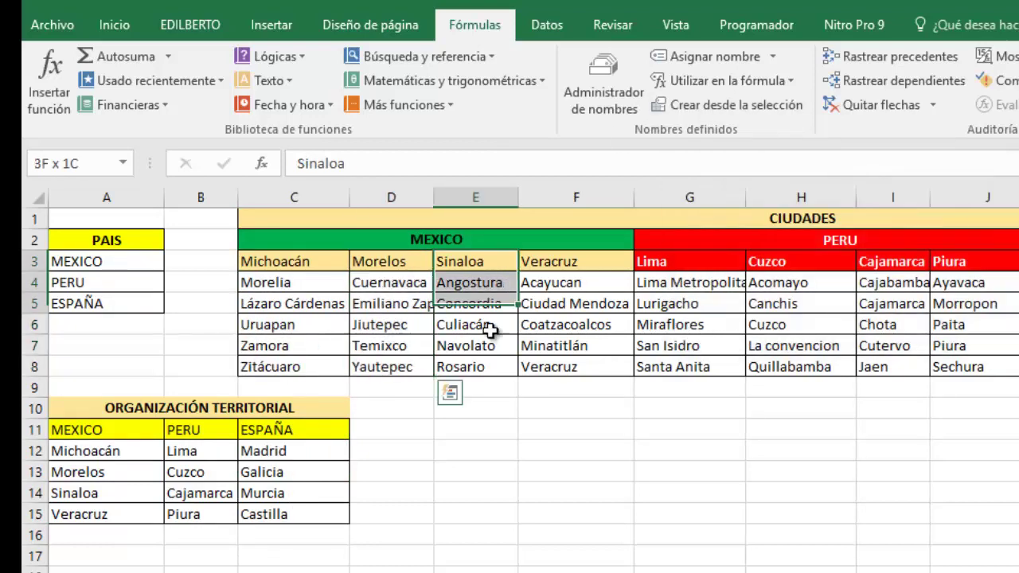
click(717, 106)
click(846, 324)
drag(549, 261, 549, 367)
click(711, 111)
key(Return)
Name the Lima, Cuzco, Cajamarca and Piura city lists from their headers
drag(669, 261, 689, 370)
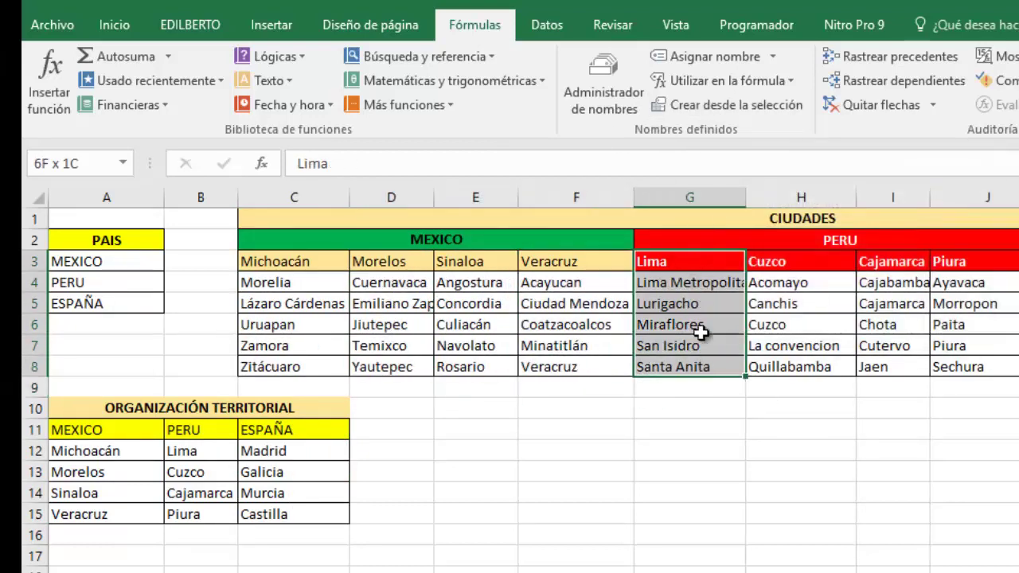
drag(764, 261, 876, 378)
key(ctrl+shift+F3)
key(Return)
drag(883, 261, 875, 370)
click(752, 106)
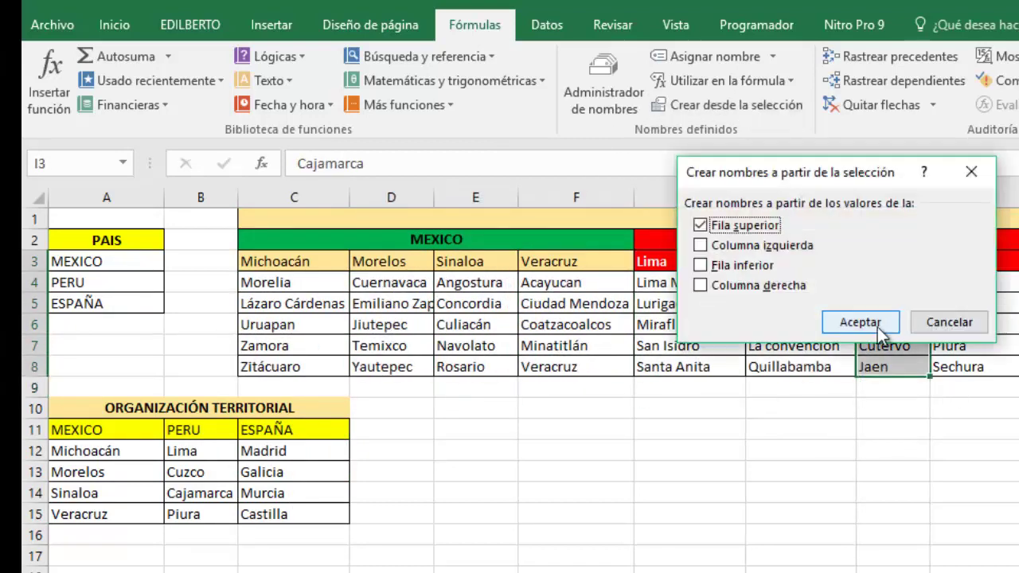
click(859, 321)
drag(955, 261, 955, 366)
click(723, 109)
key(Return)
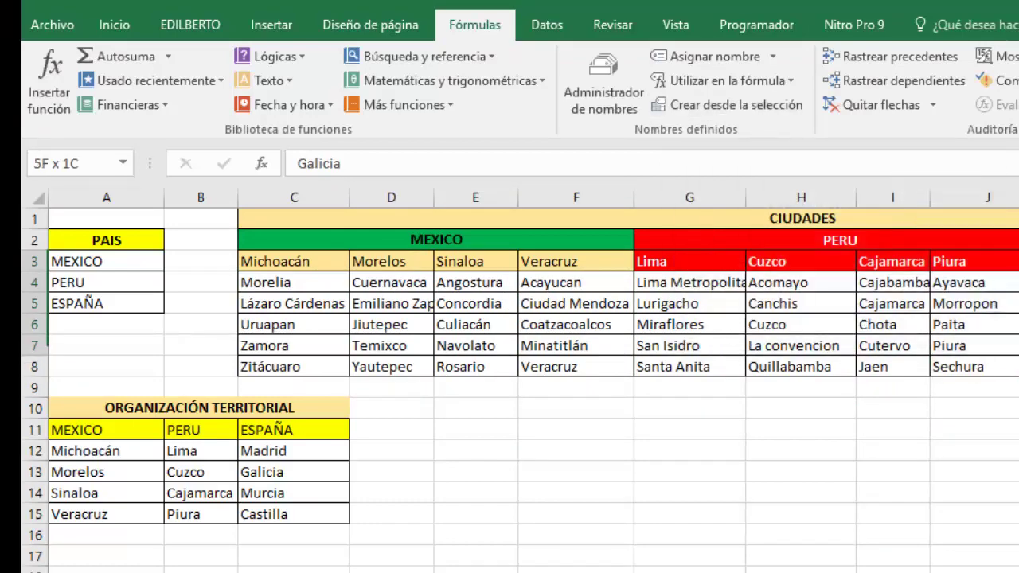
Name the Madrid, Galicia and Castilla city lists from their headers
drag(882, 213, 882, 274)
click(532, 97)
click(646, 254)
drag(956, 212, 959, 292)
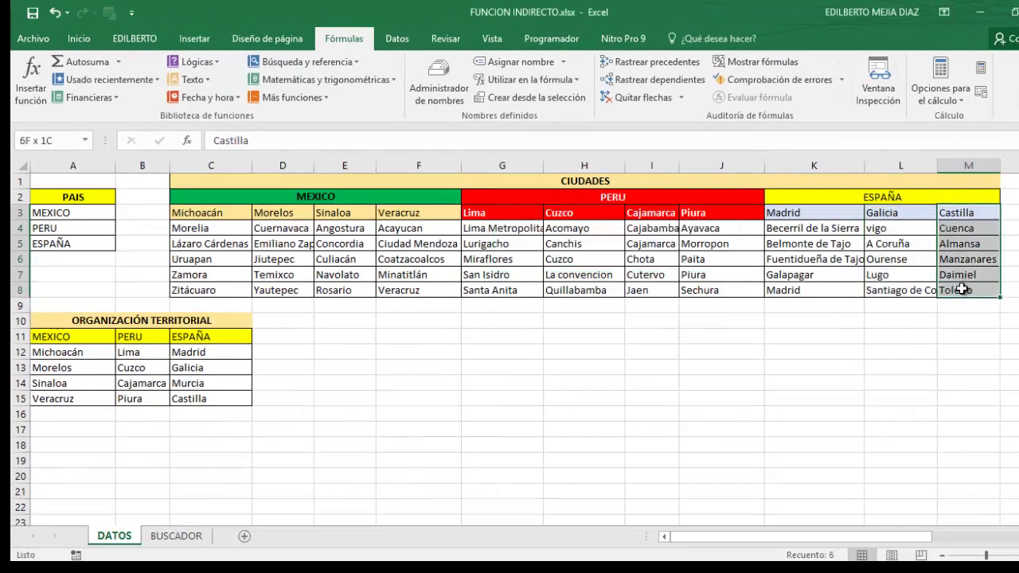
click(521, 99)
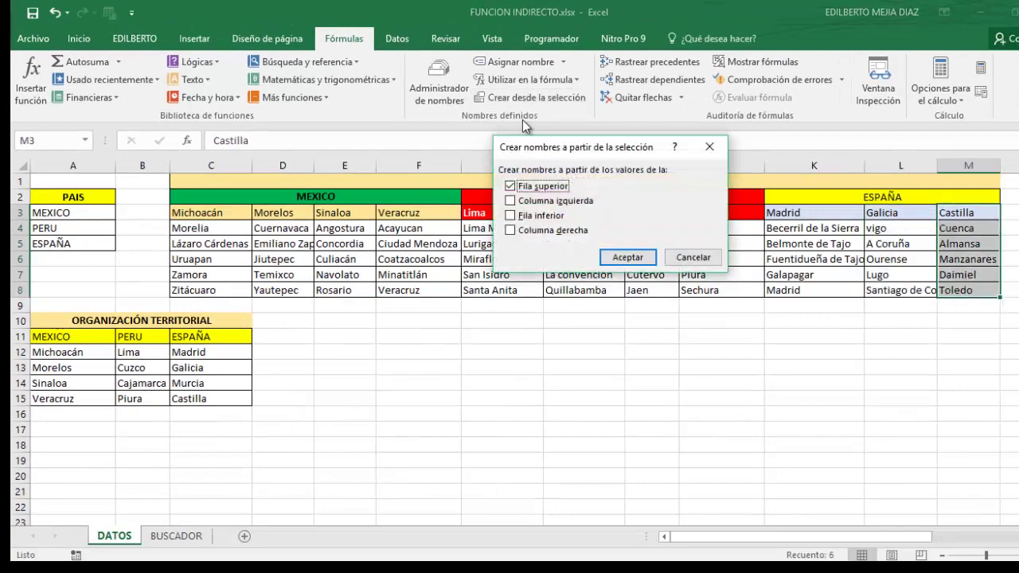
click(616, 257)
click(804, 386)
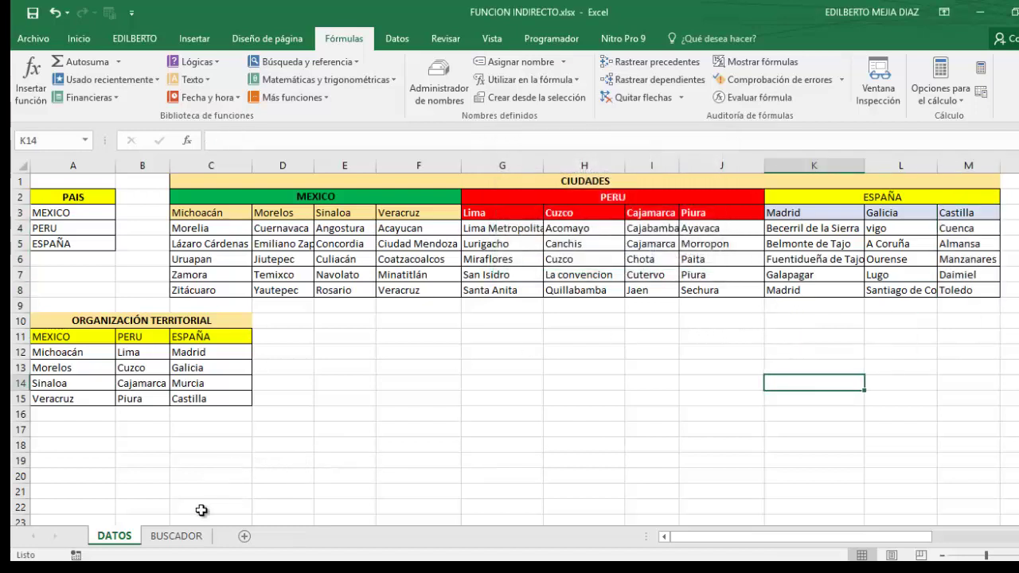
click(87, 197)
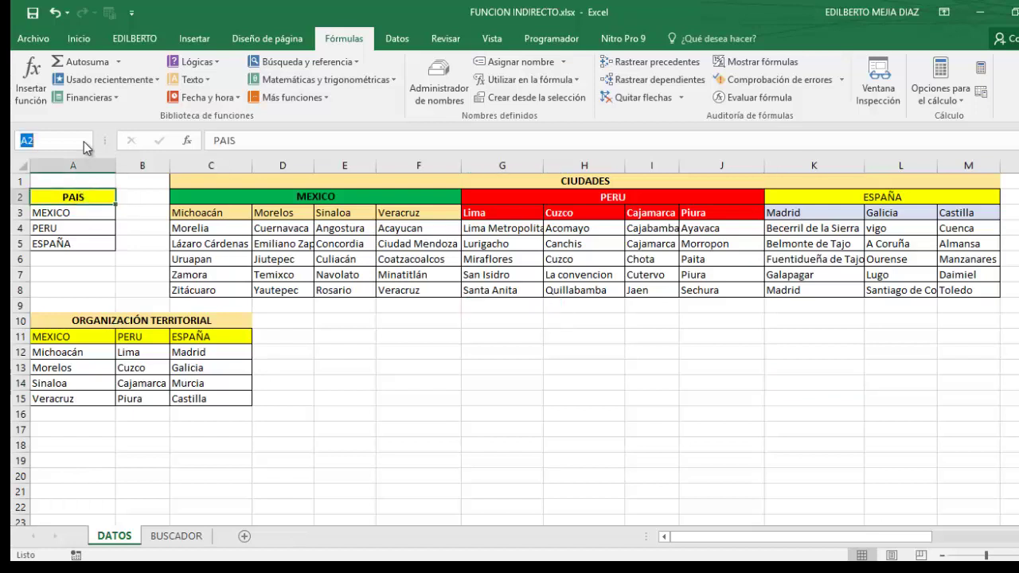
click(84, 142)
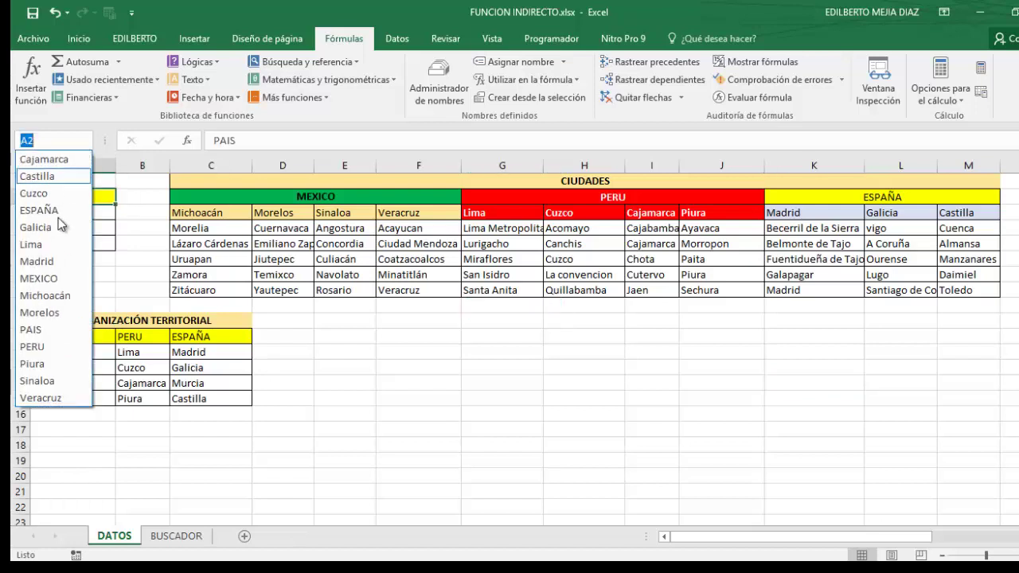
click(32, 330)
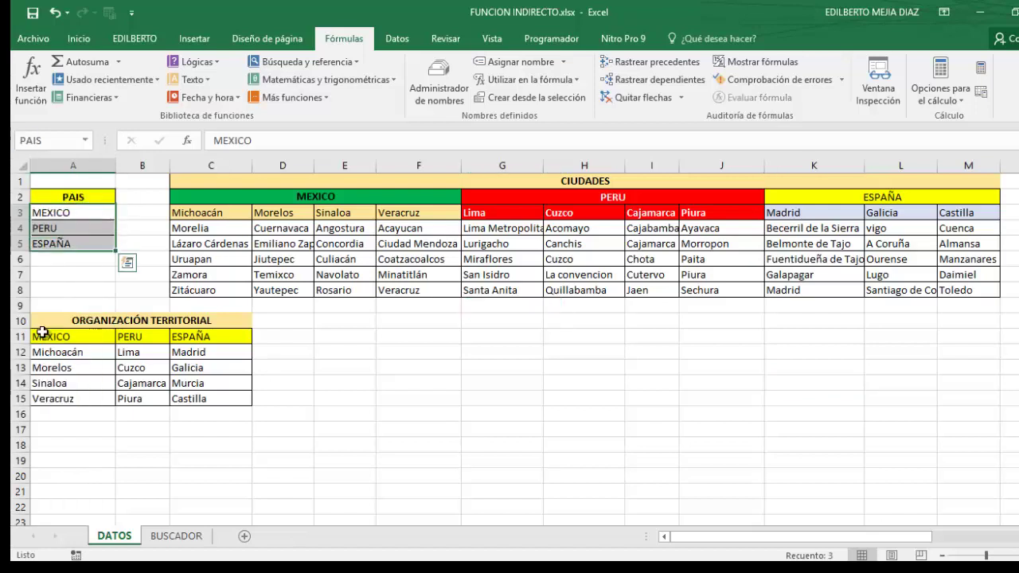
click(86, 142)
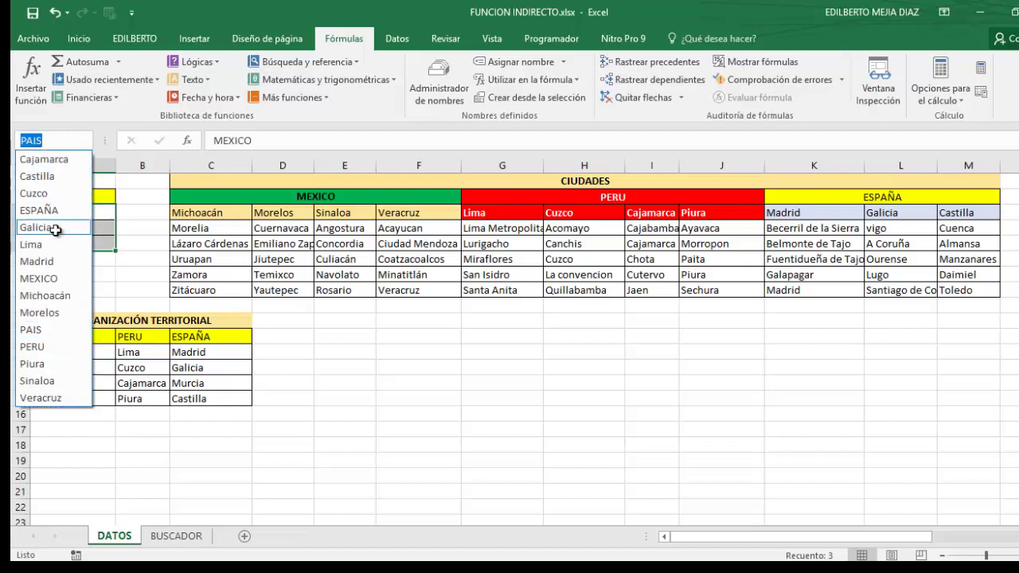
click(56, 229)
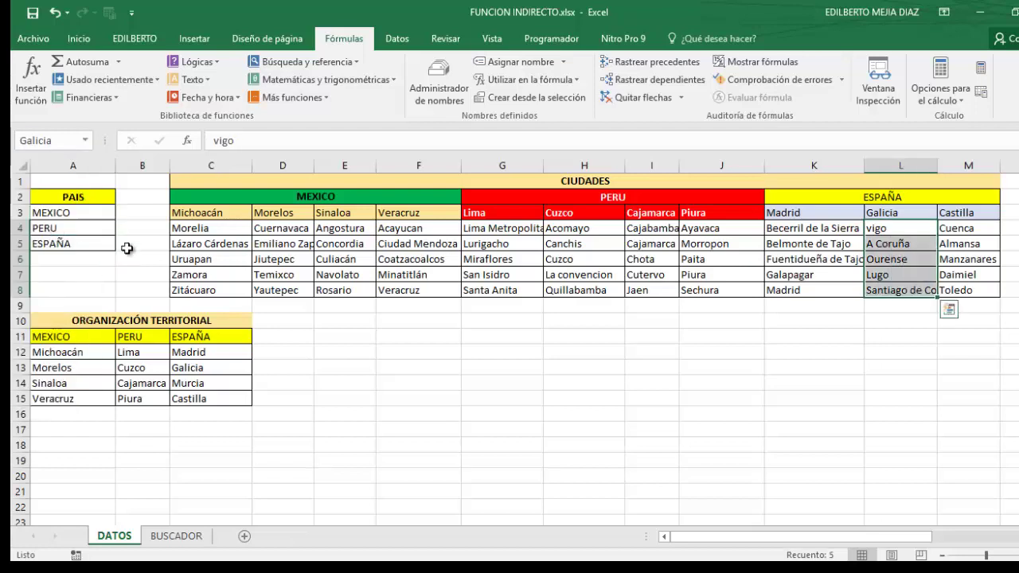
click(86, 142)
click(30, 379)
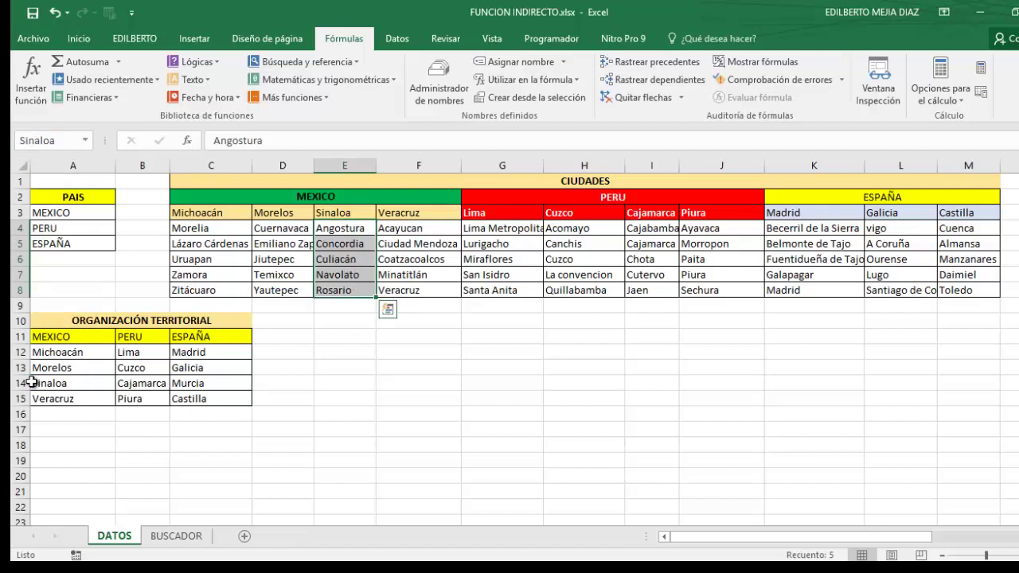
click(84, 140)
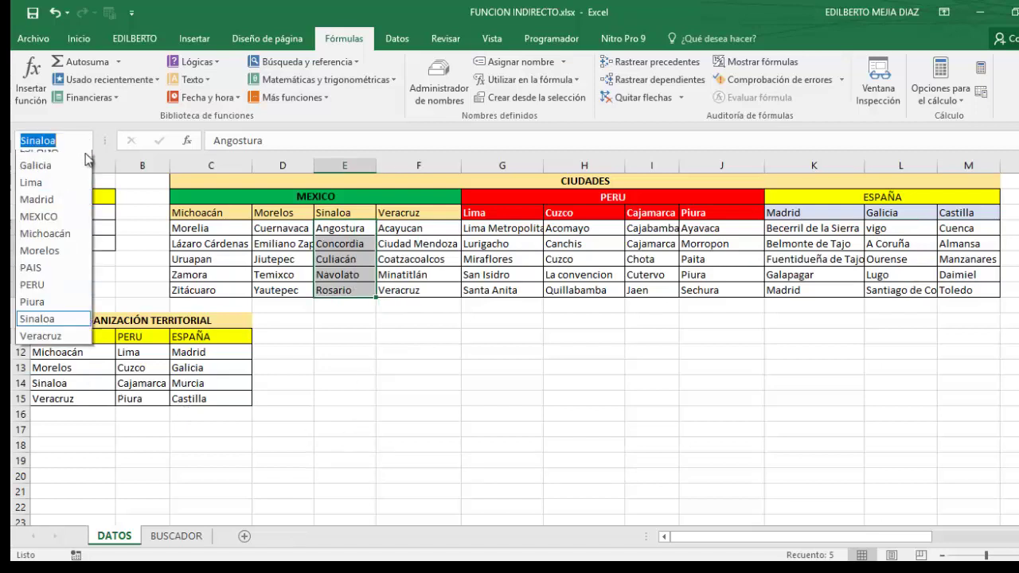
scroll(45, 194, up, 2)
key(Escape)
click(43, 212)
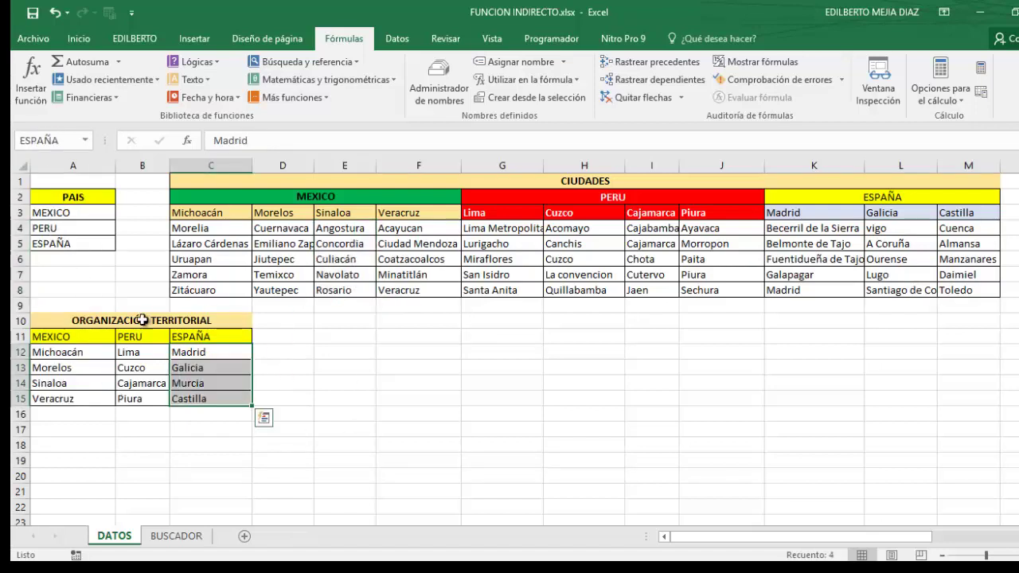
click(372, 360)
click(62, 195)
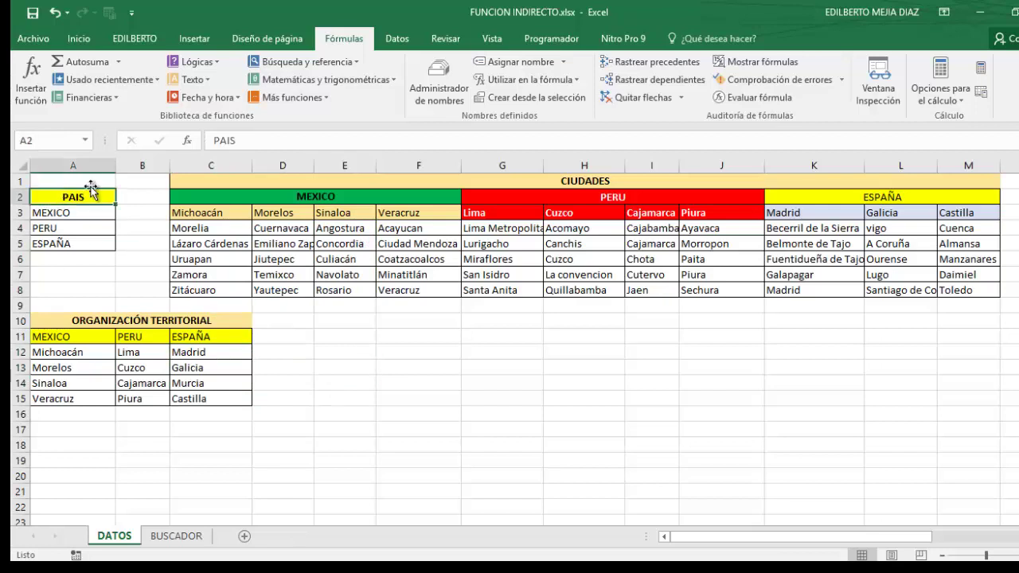
click(85, 141)
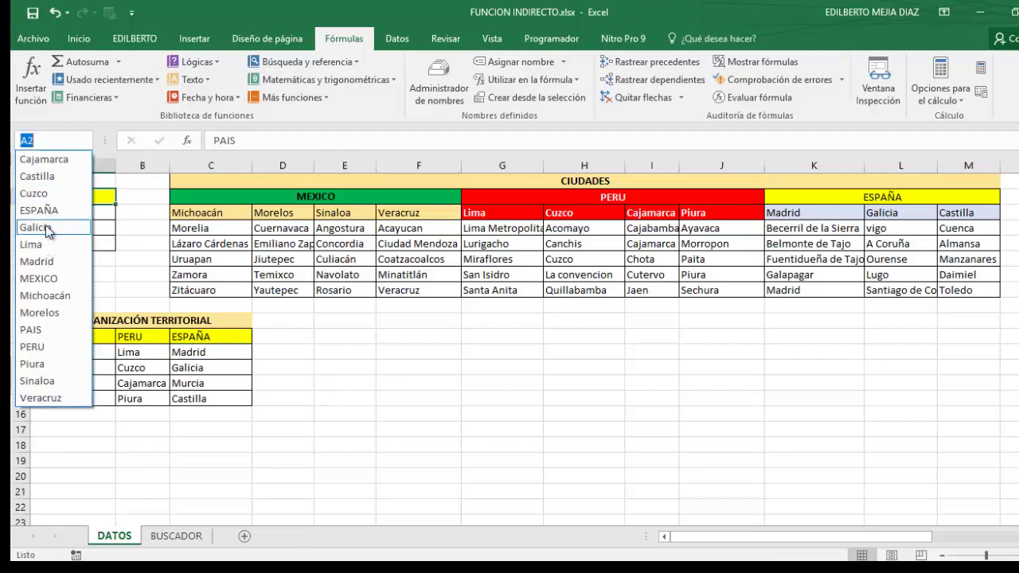
click(31, 330)
drag(422, 367, 478, 367)
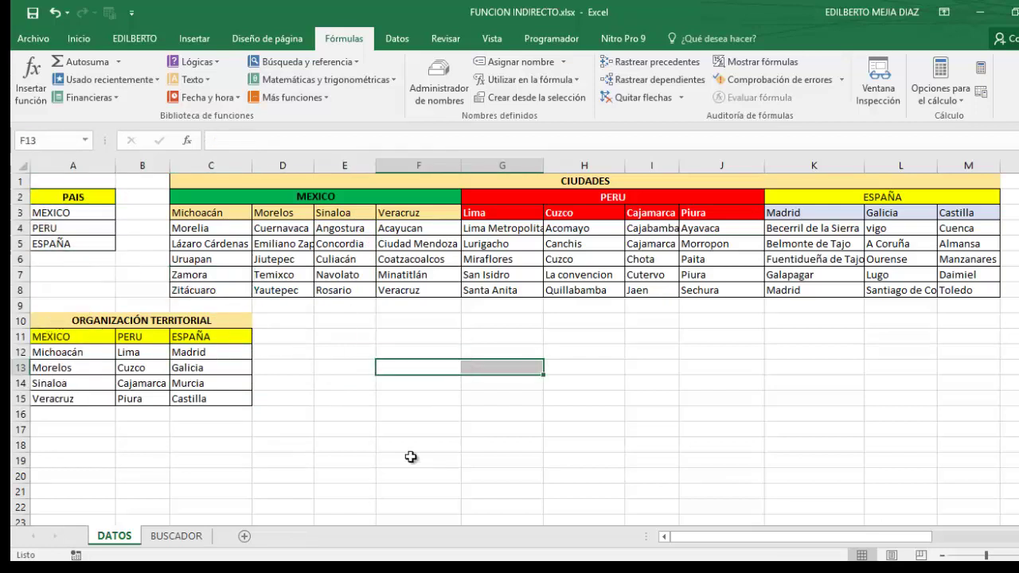
Give BUSCADOR cell C2 list validation with source =PAIS
click(177, 536)
click(251, 199)
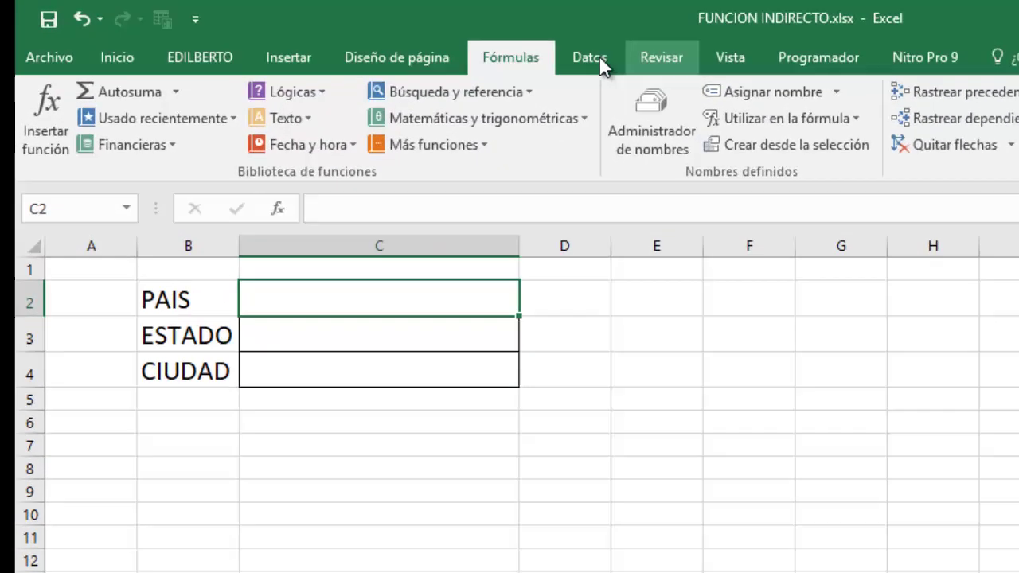
click(397, 38)
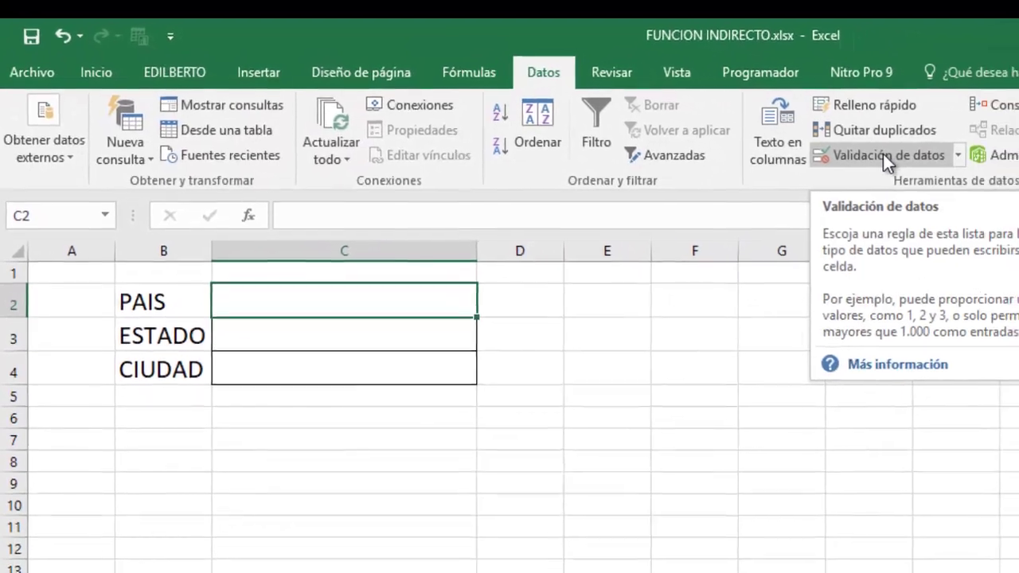
click(908, 161)
click(720, 243)
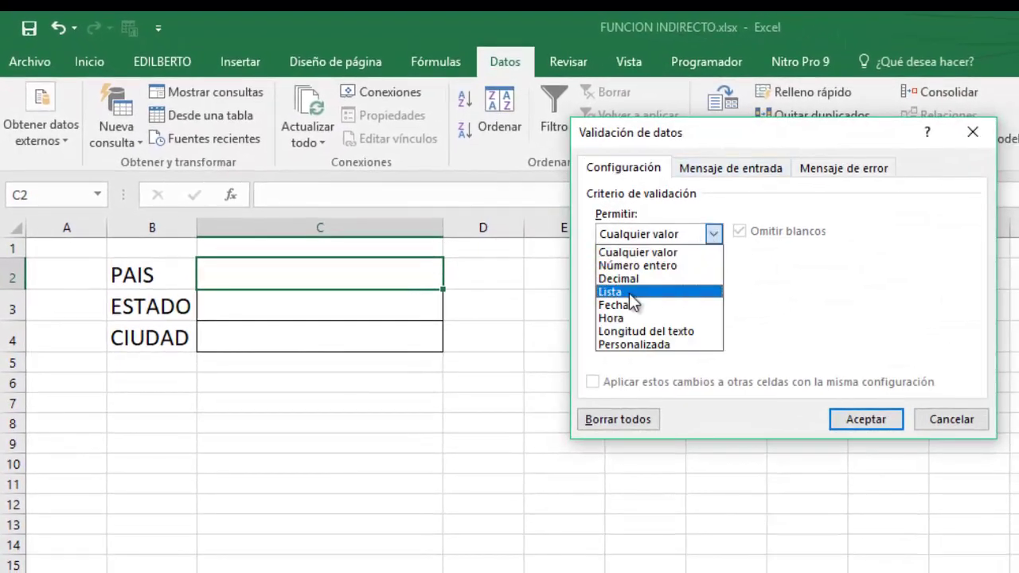
click(629, 300)
click(653, 318)
text(=PAIS)
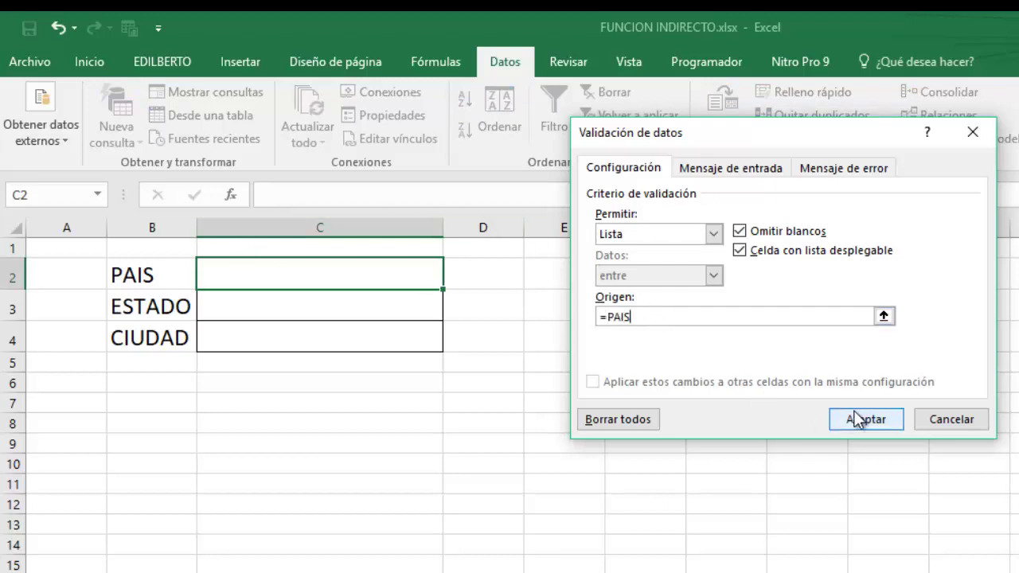
click(876, 420)
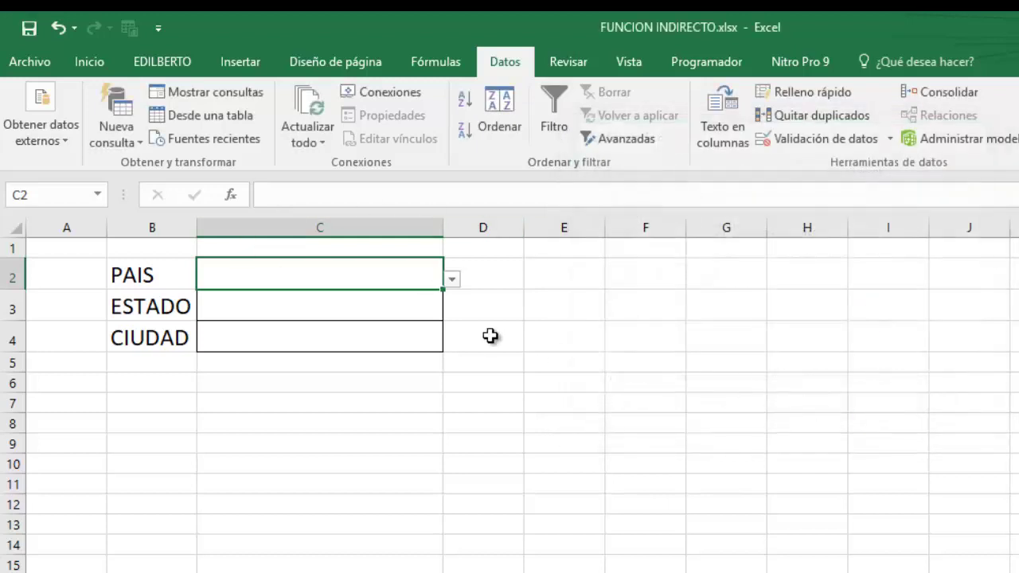
Test C2's country dropdown, leaving it set to ESPAÑA
click(452, 279)
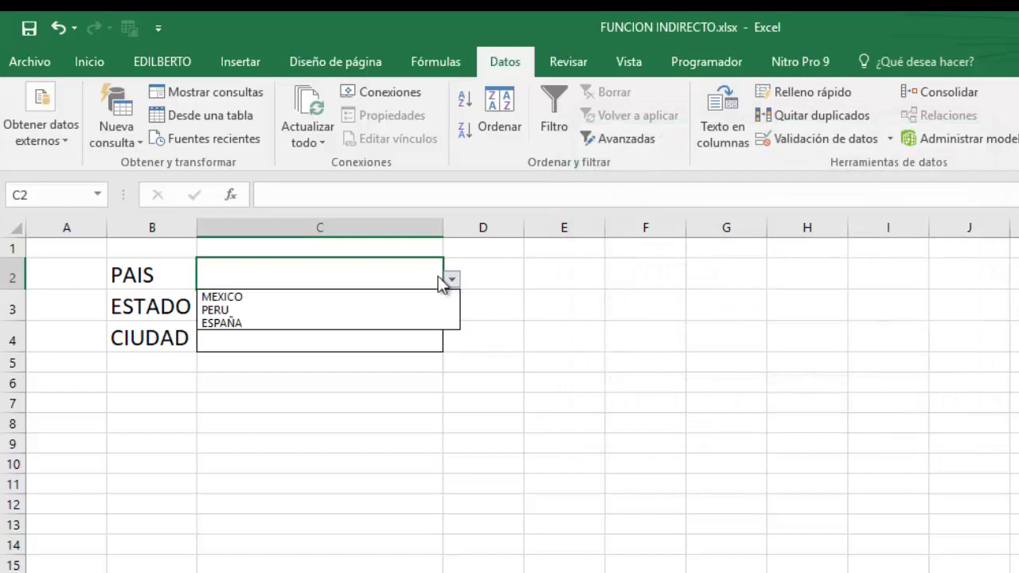
click(232, 310)
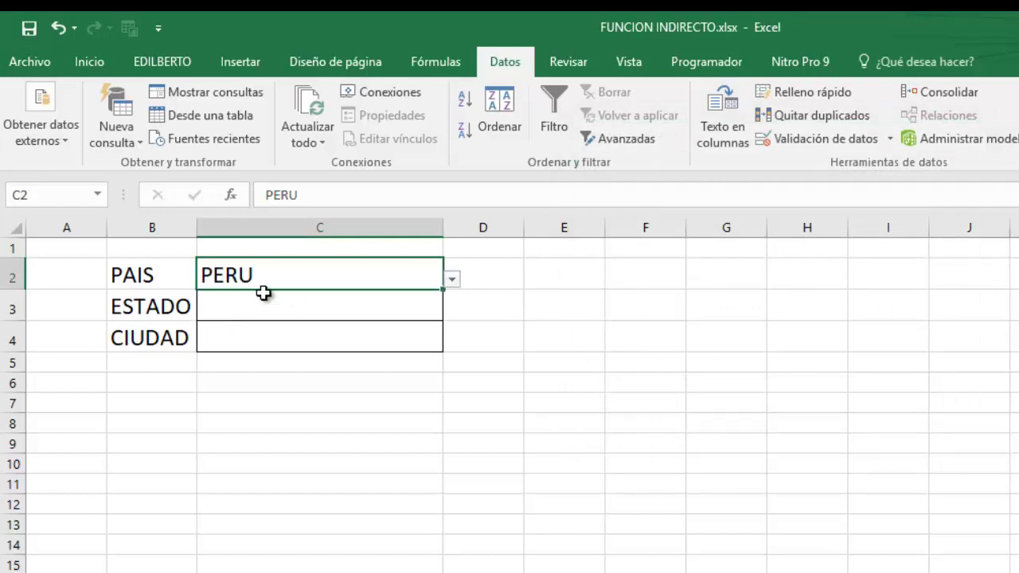
click(451, 278)
click(261, 323)
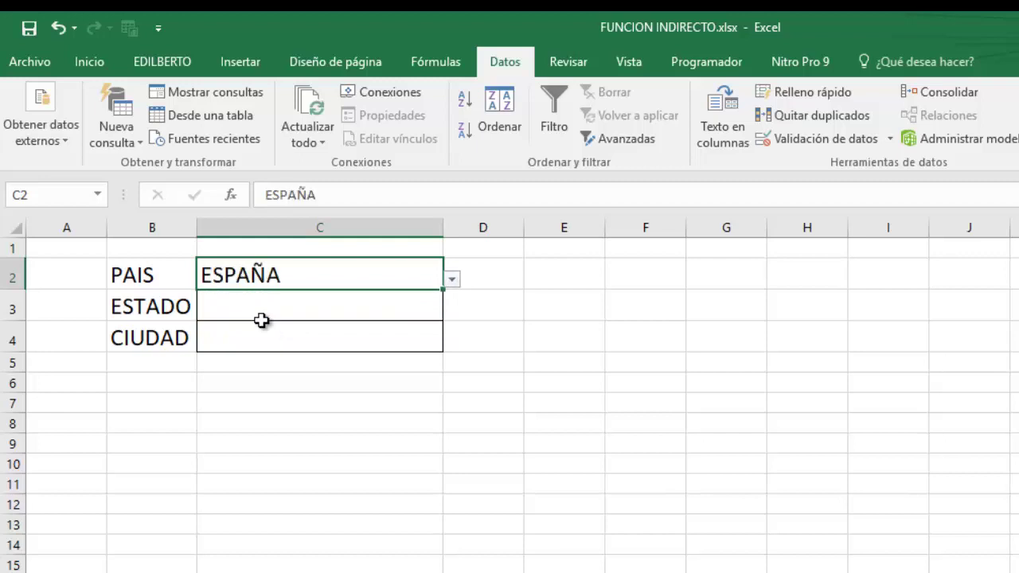
click(253, 318)
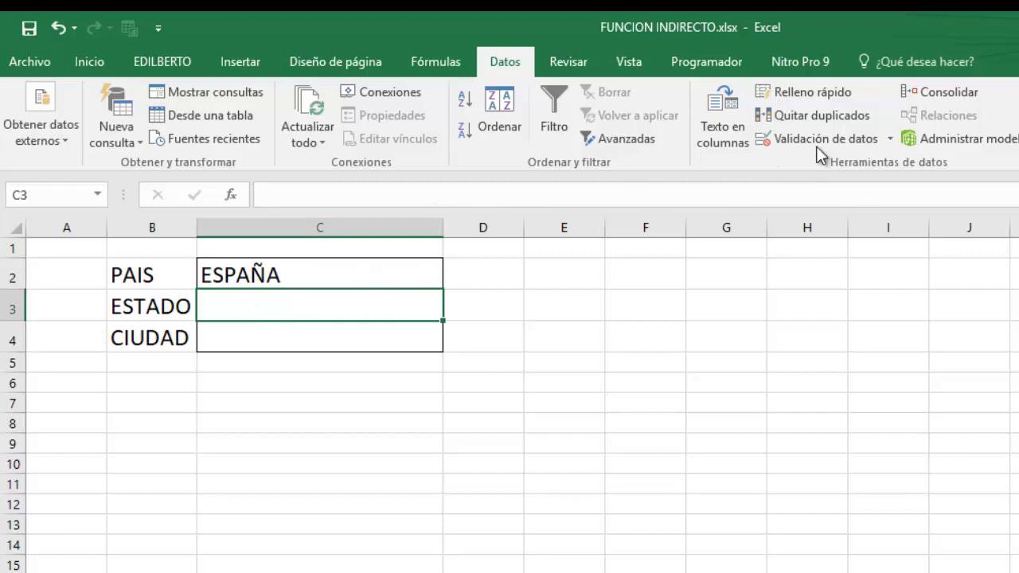
Give C3 list validation with source =INDIRECTO($C$2)
click(795, 135)
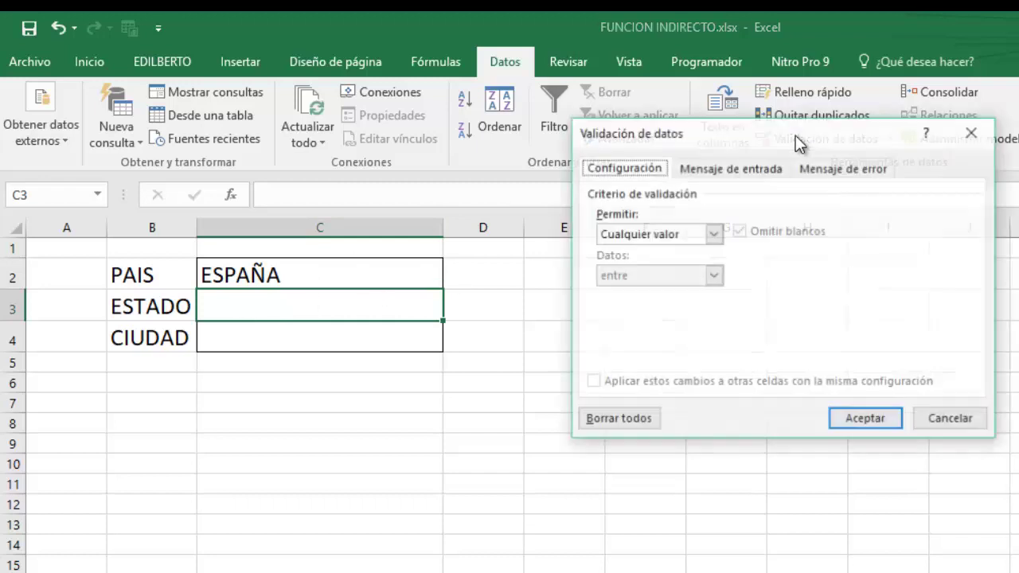
click(713, 234)
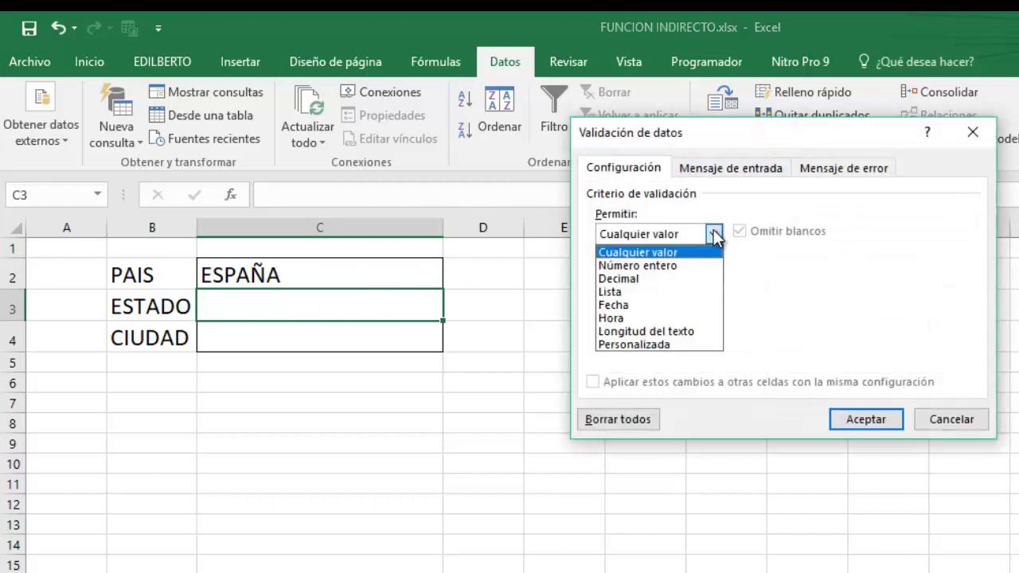
click(643, 293)
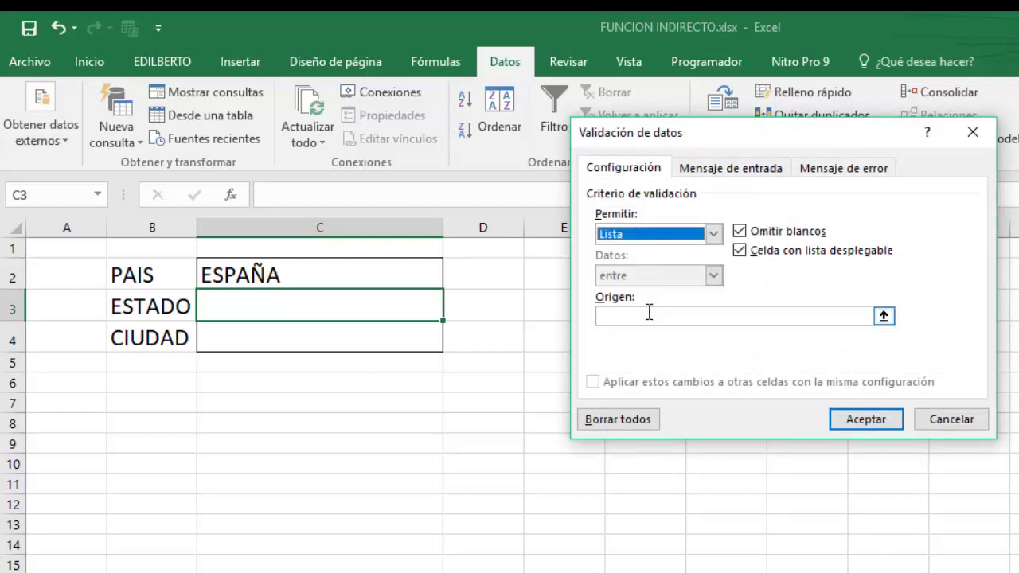
click(649, 314)
text(=INDIRECTO()
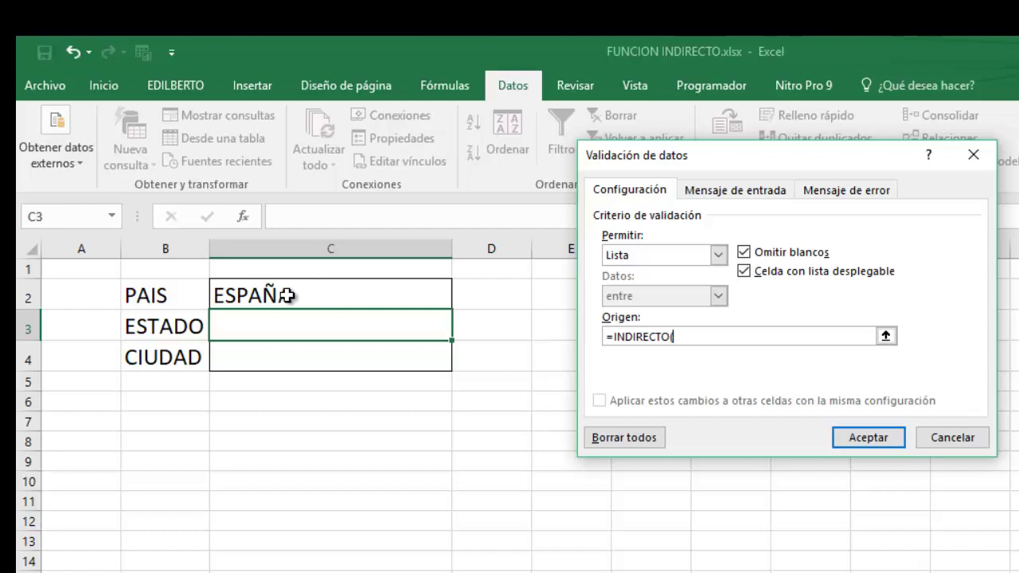
click(287, 295)
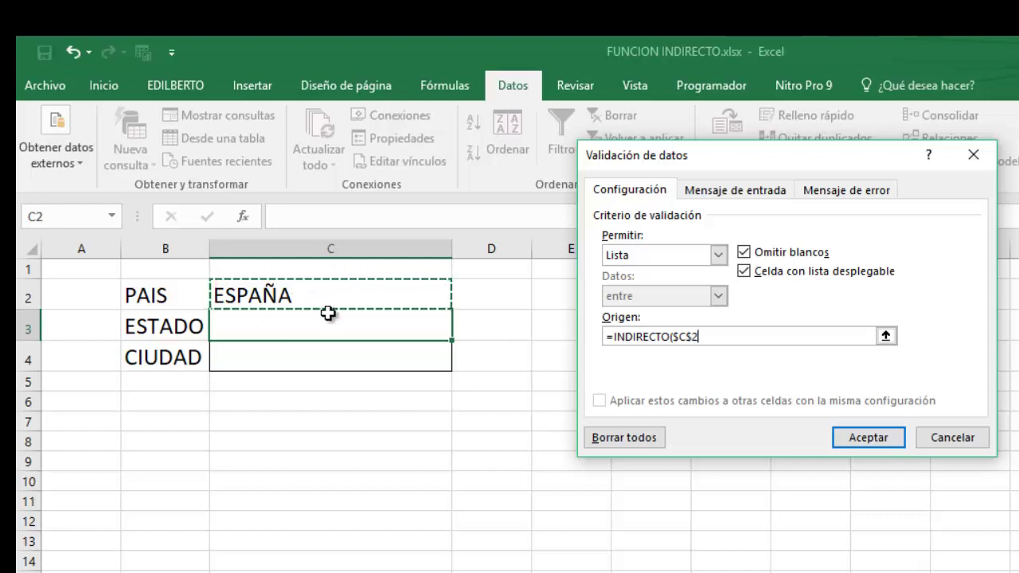
text())
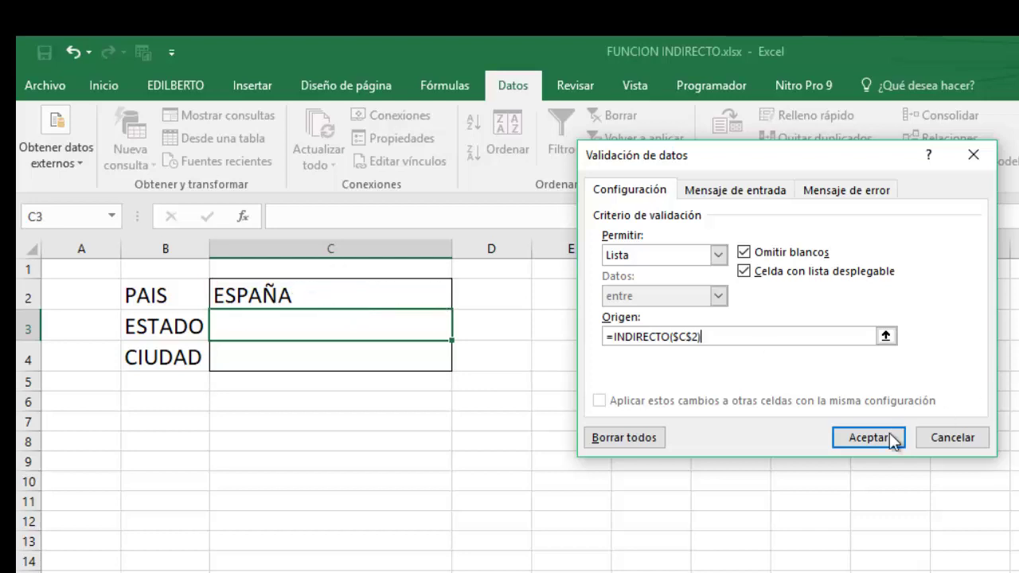
click(890, 434)
Choose Madrid from C3's state dropdown and check it
click(460, 329)
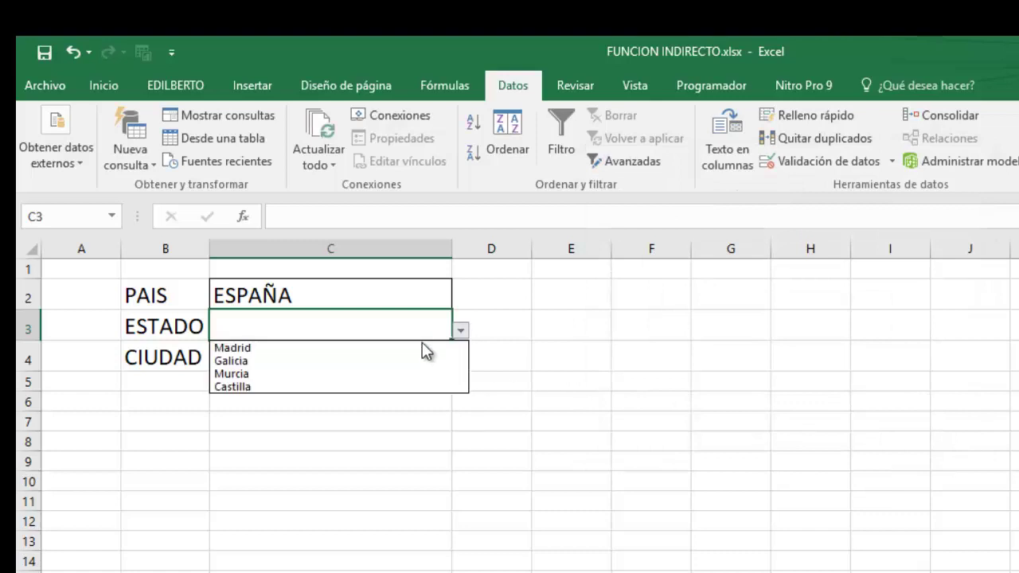
click(330, 348)
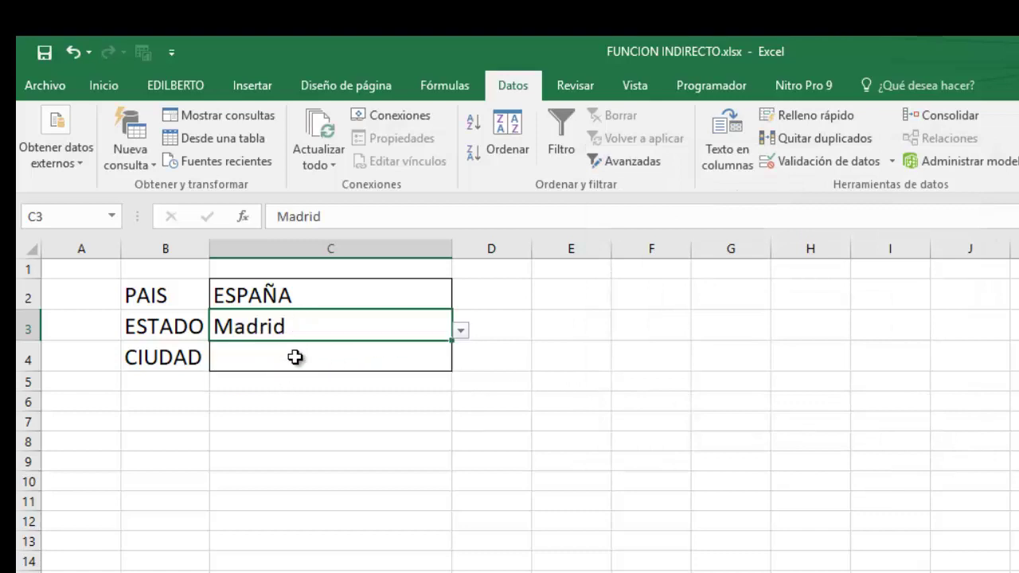
click(319, 351)
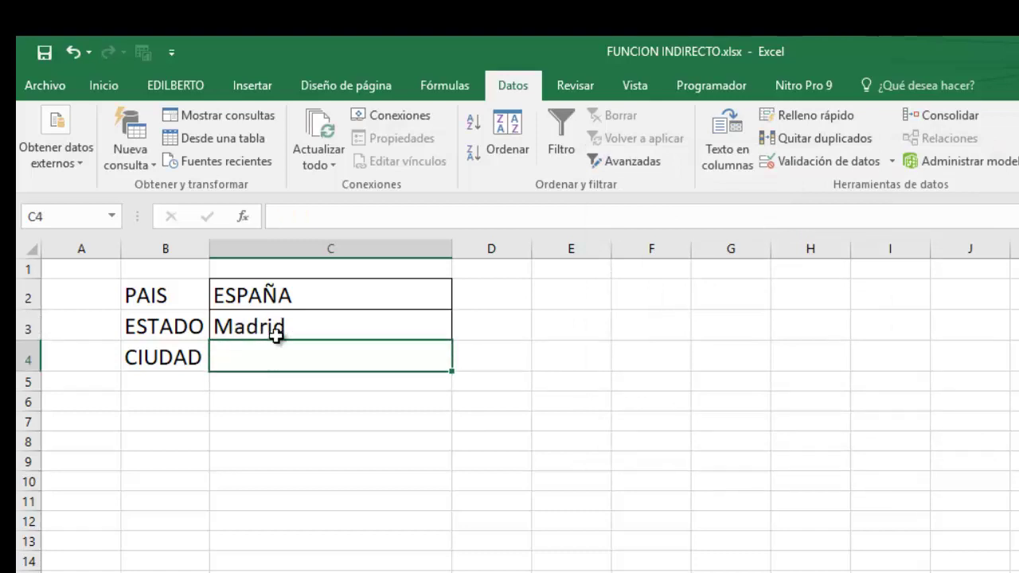
click(242, 330)
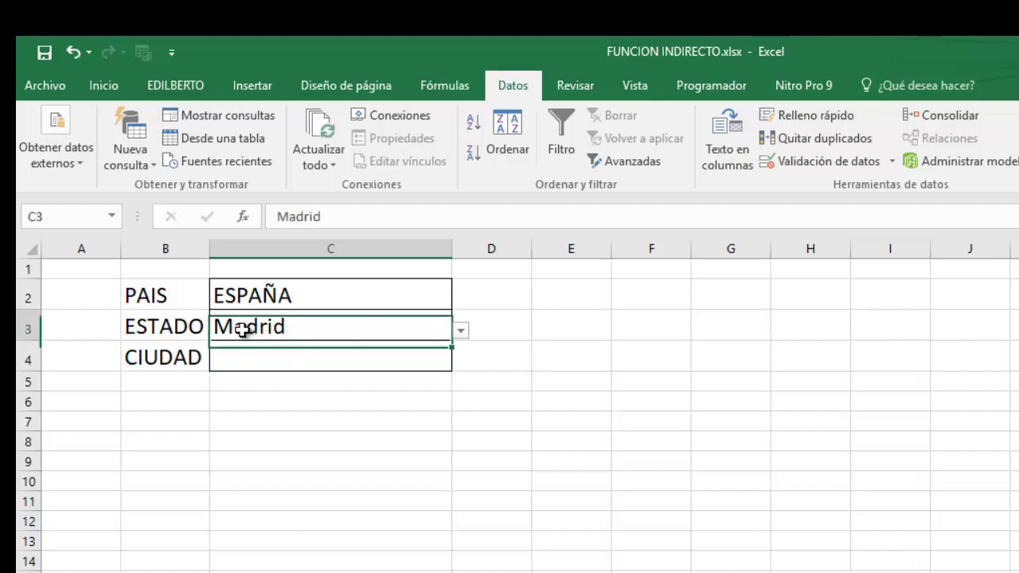
click(280, 351)
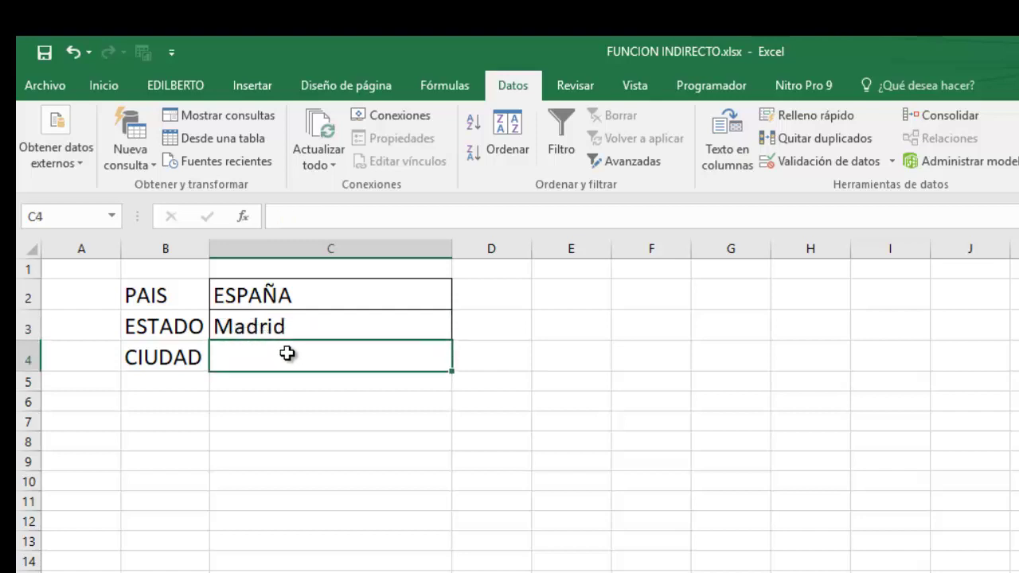
Give C4 list validation with source =INDIRECTO($C$3) for the CIUDAD towns
click(807, 161)
click(719, 256)
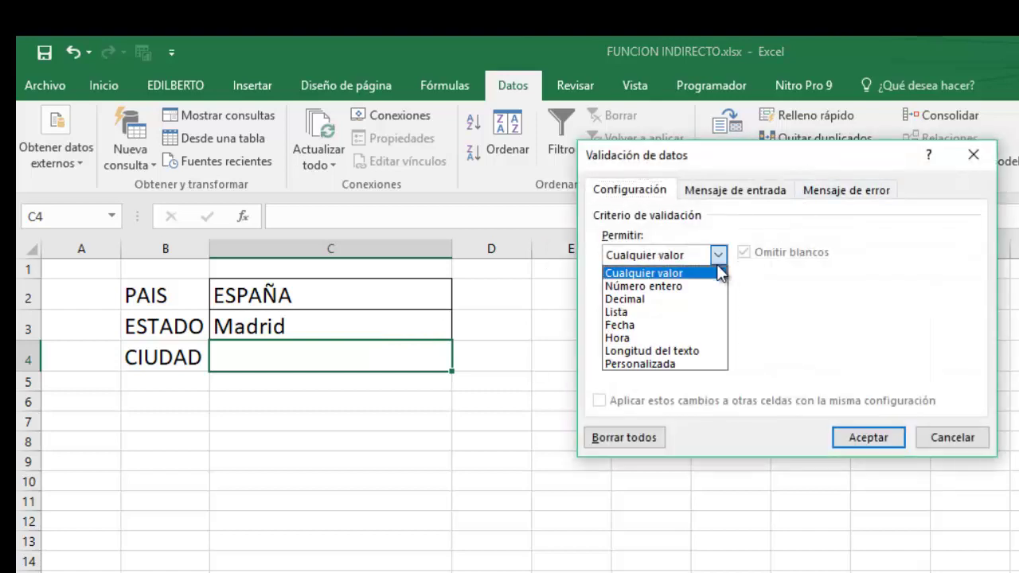
click(651, 319)
click(667, 335)
text(=INDIRECTO)
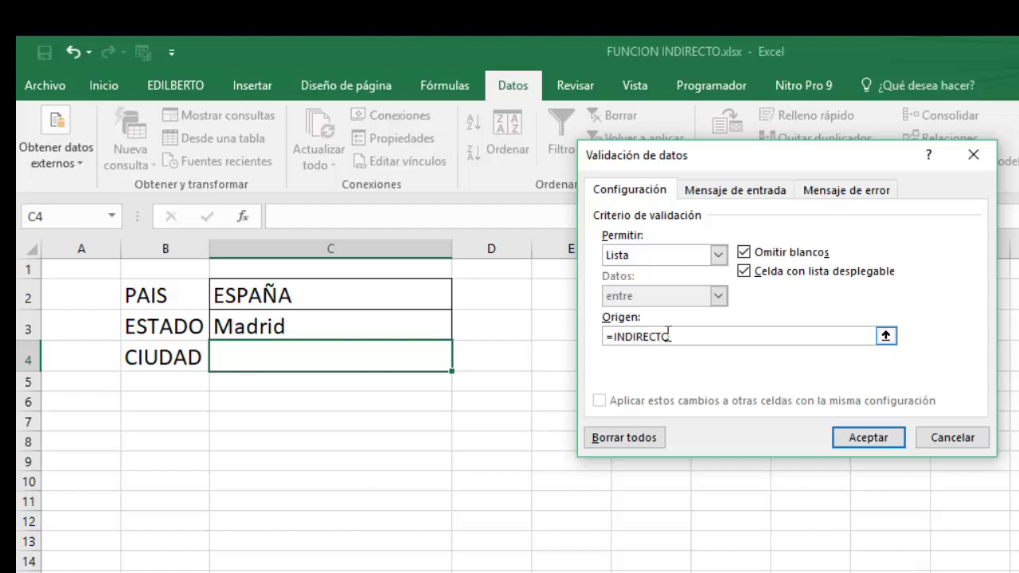
text(()
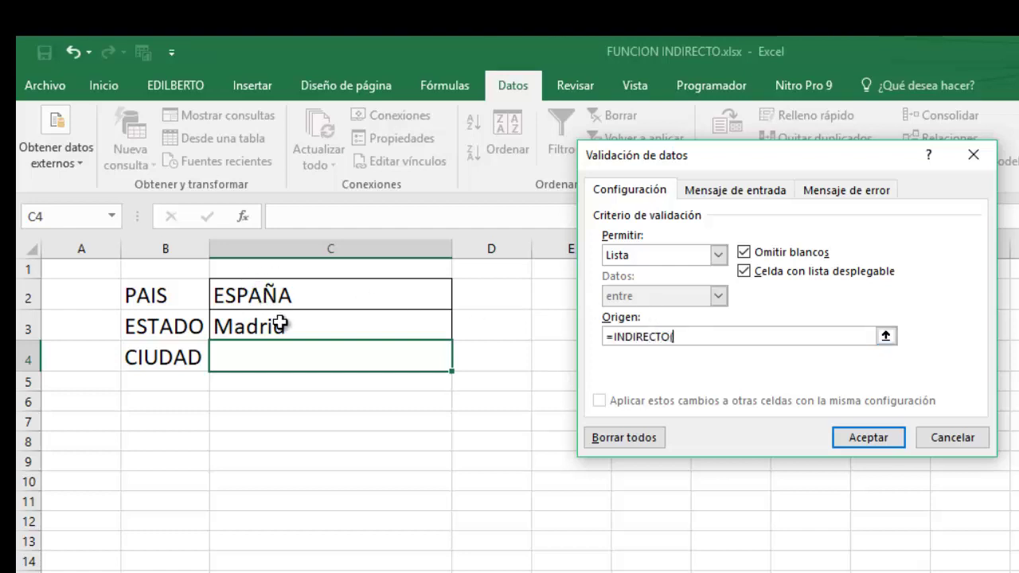
click(283, 323)
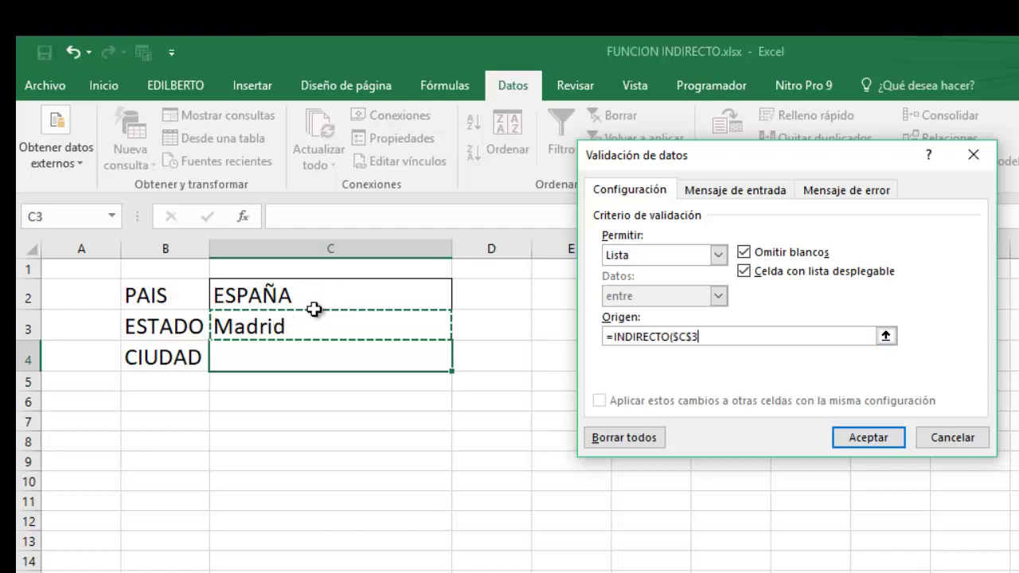
text())
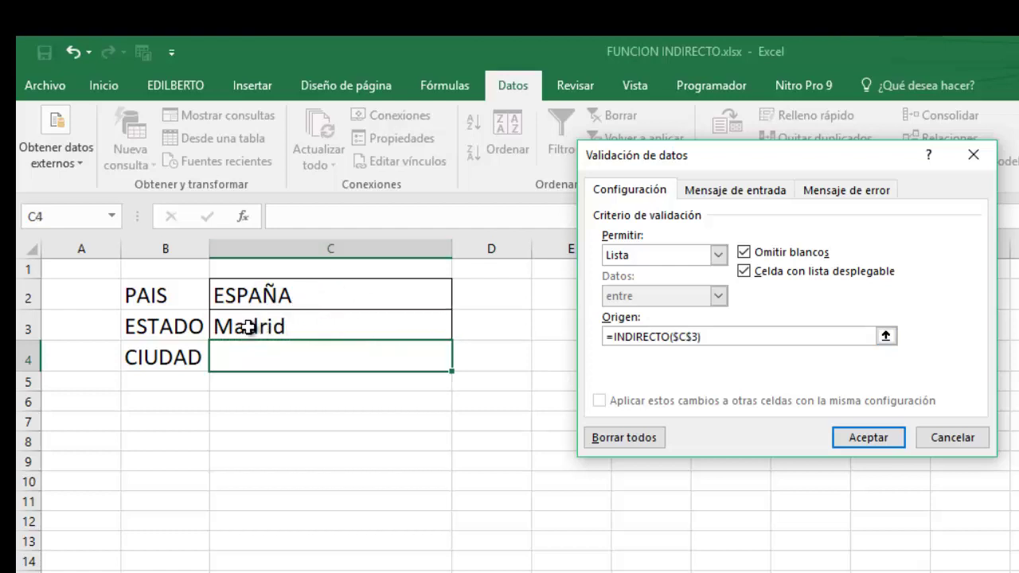
click(865, 439)
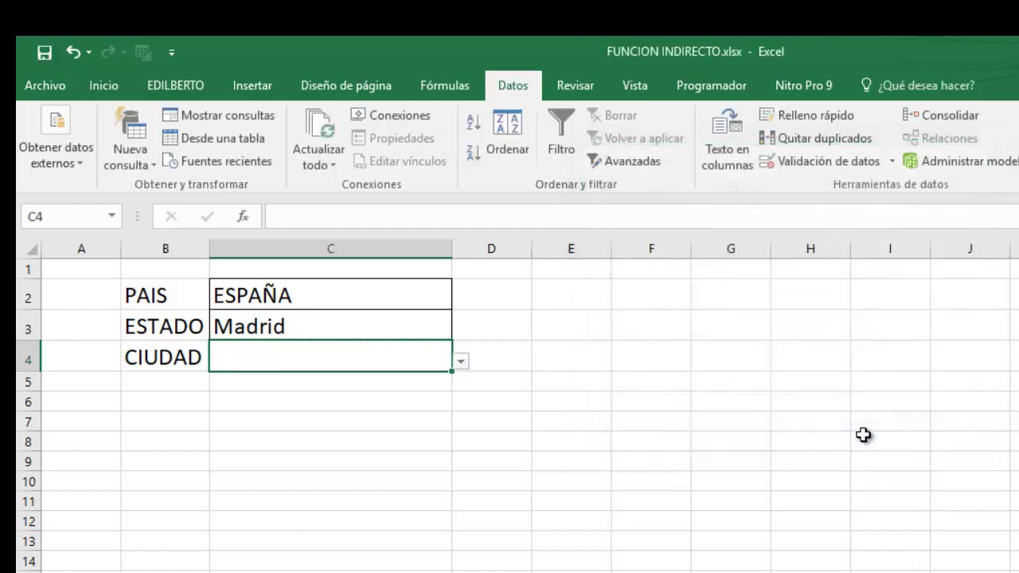
Pick Belmonte de Tajo from the Madrid CIUDAD list
click(502, 420)
click(438, 358)
click(461, 361)
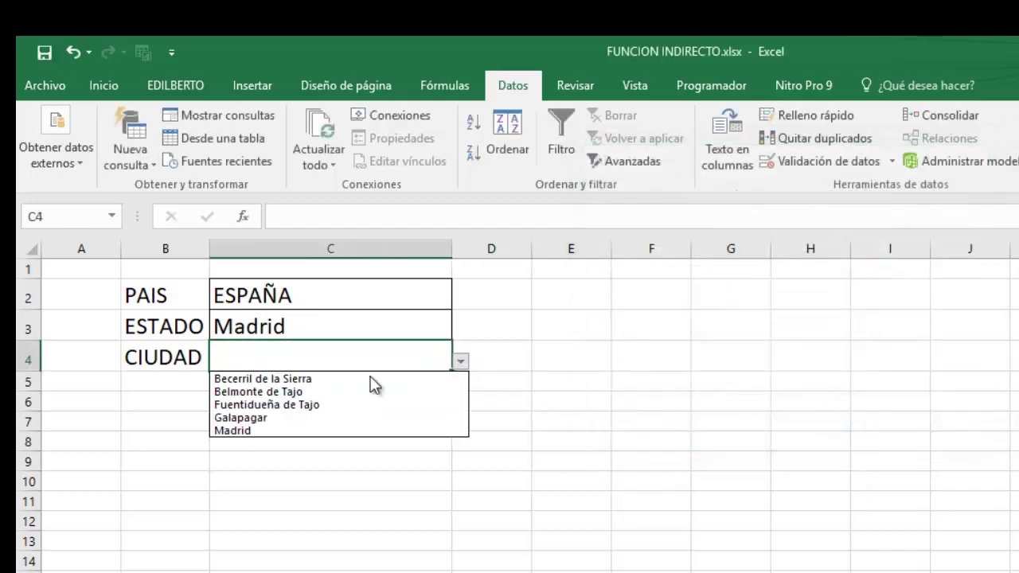
click(296, 390)
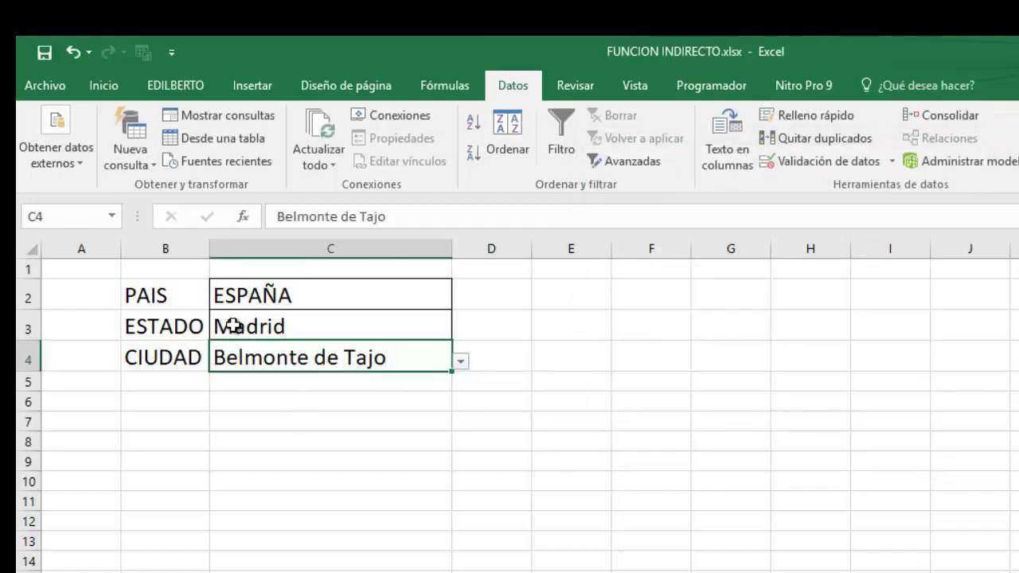
Switch PAIS to PERU, then choose Cuzco as ESTADO and La convencion as CIUDAD
click(382, 296)
click(461, 299)
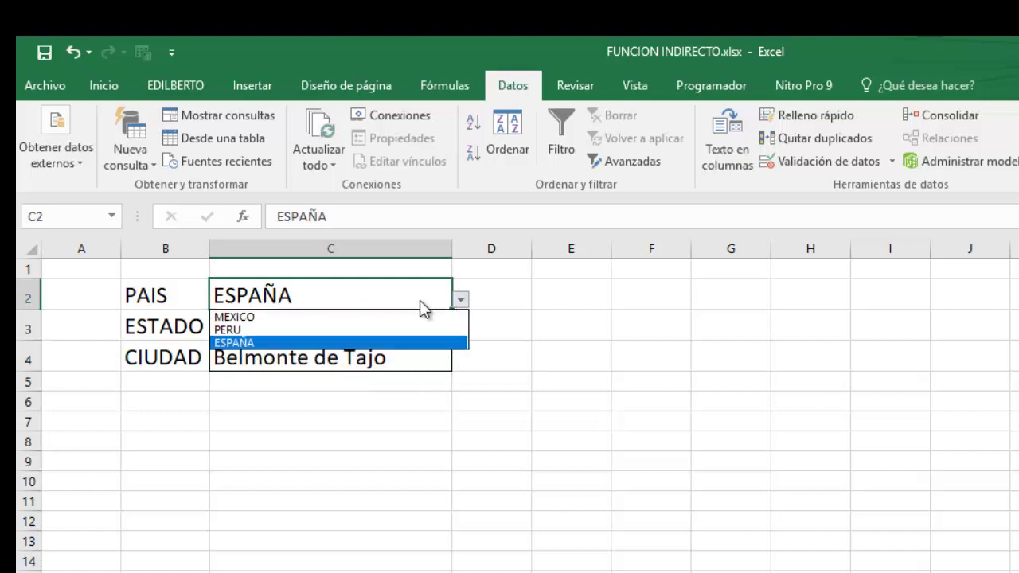
click(337, 328)
click(336, 326)
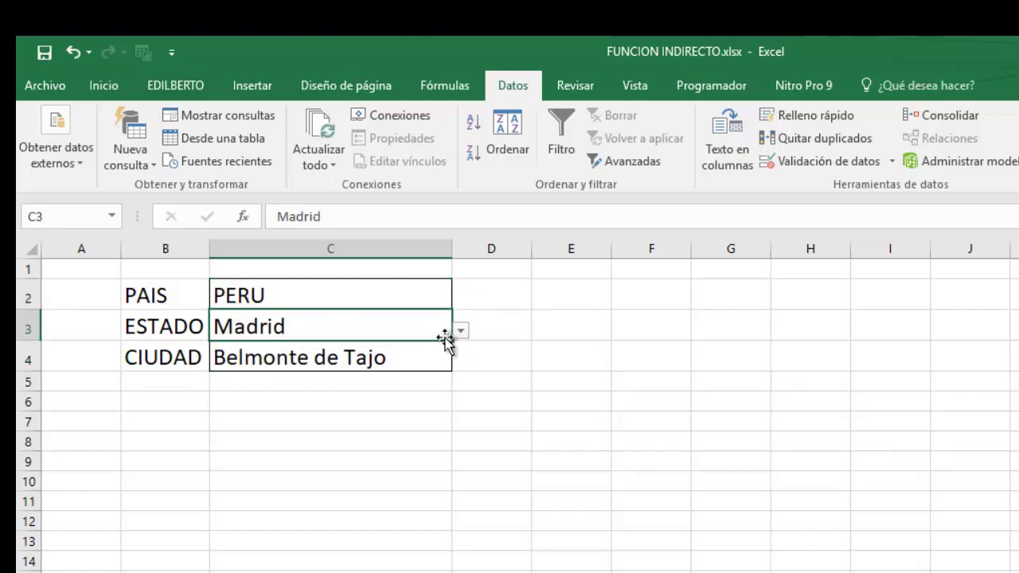
click(460, 333)
click(360, 360)
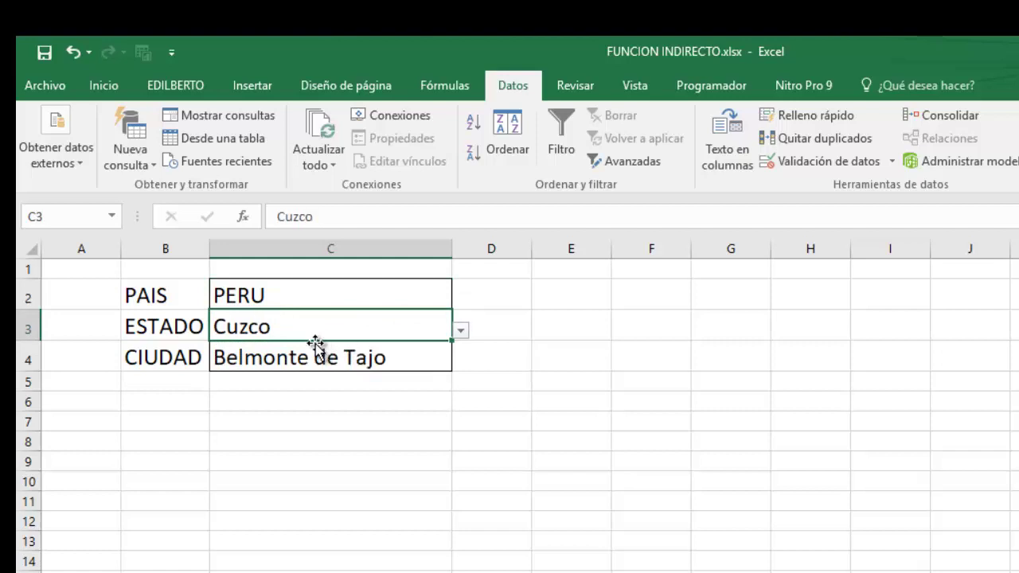
click(441, 360)
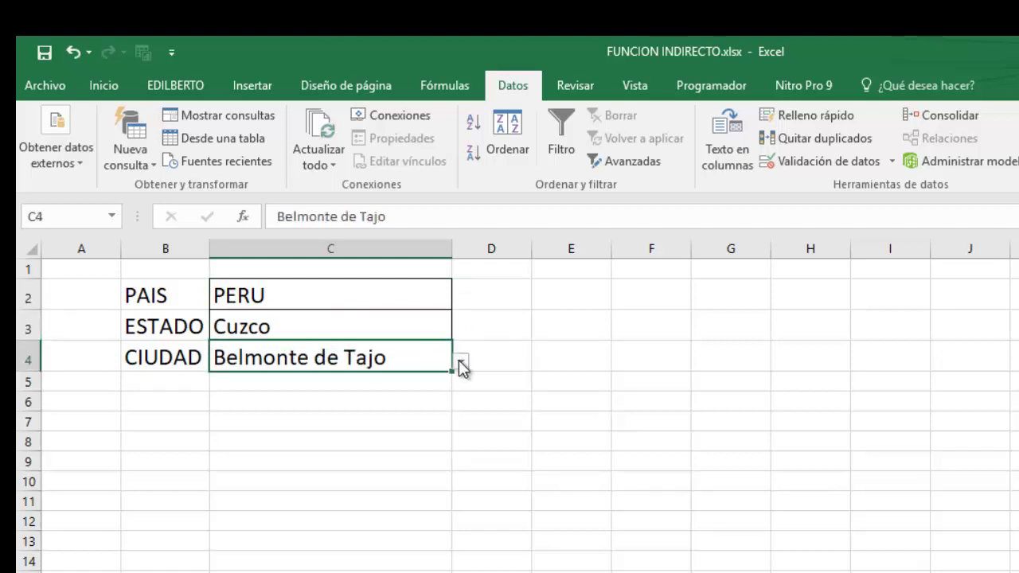
click(460, 363)
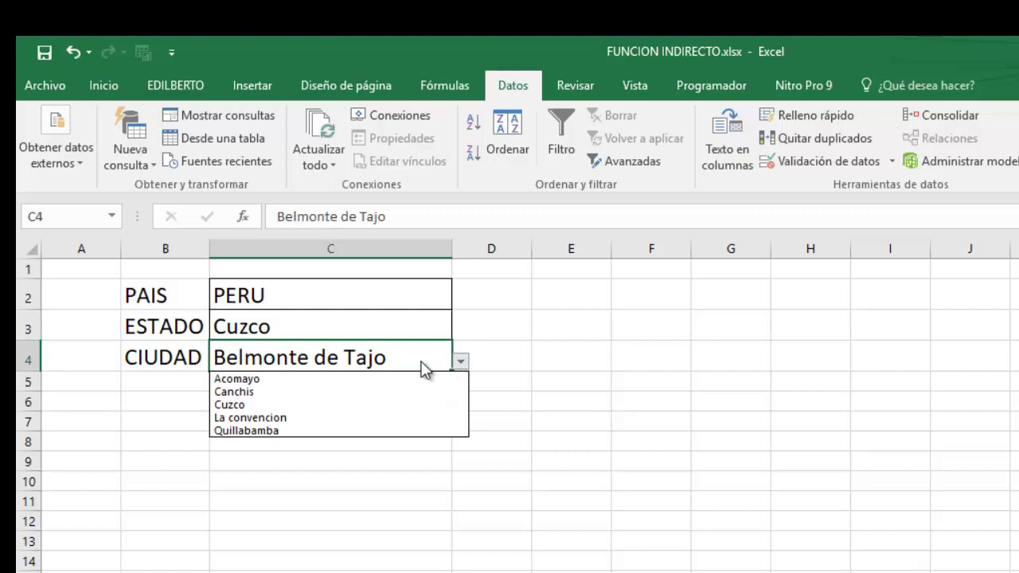
click(285, 417)
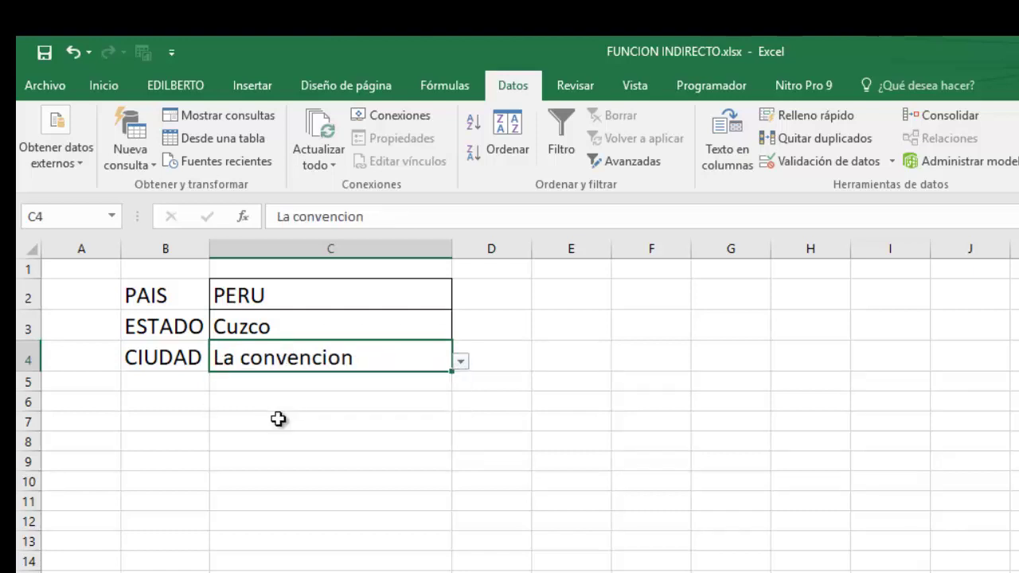
click(285, 396)
click(302, 327)
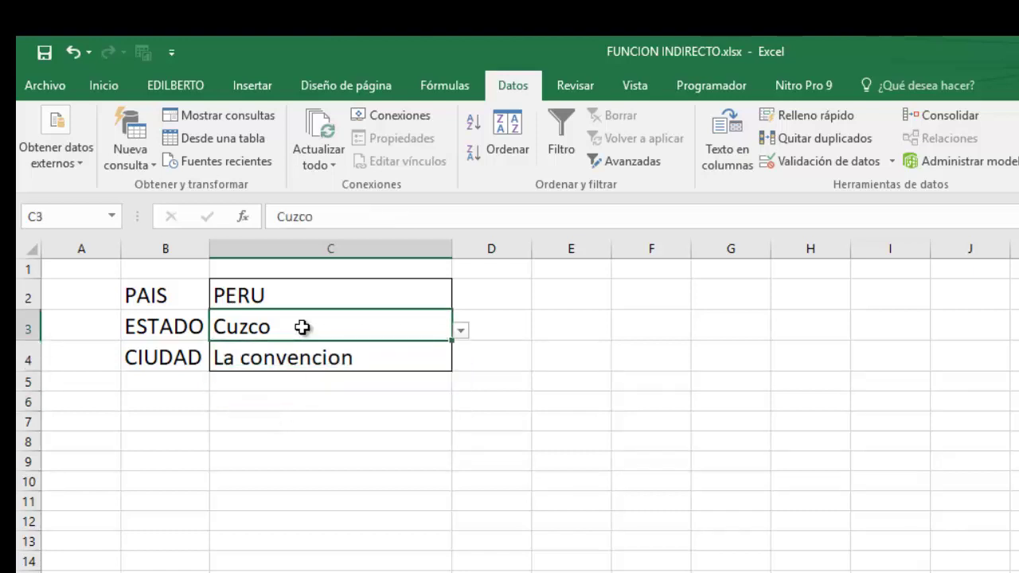
Set PAIS back to ESPAÑA, leaving Cuzco and La convencion mismatched, with C3 selected
click(106, 85)
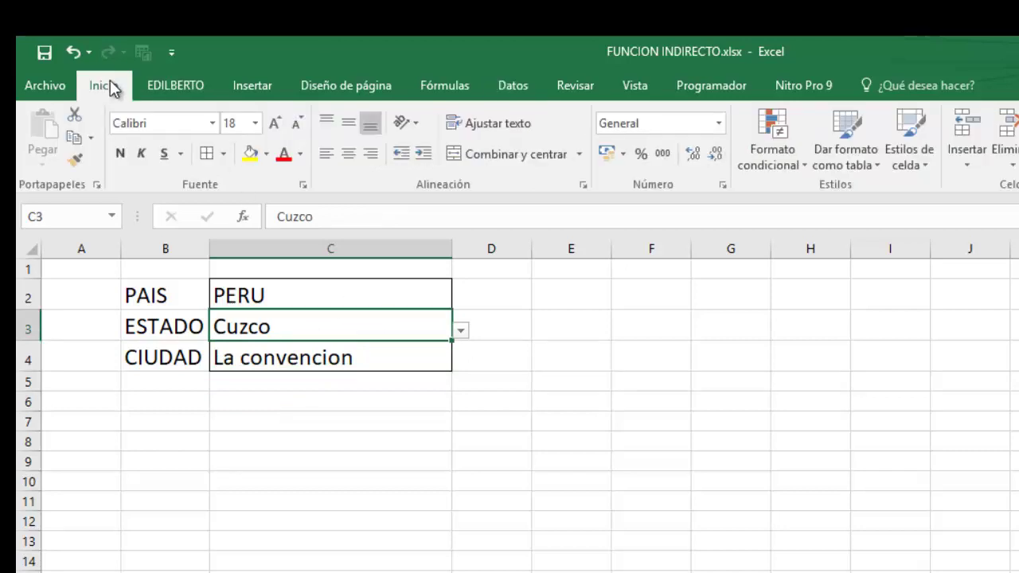
click(368, 441)
click(366, 300)
click(462, 300)
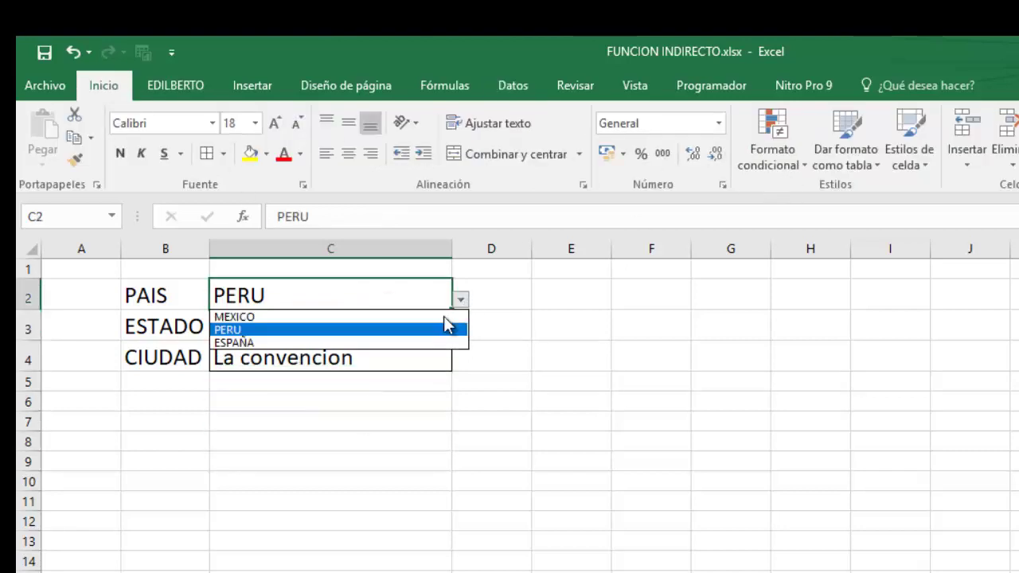
click(332, 341)
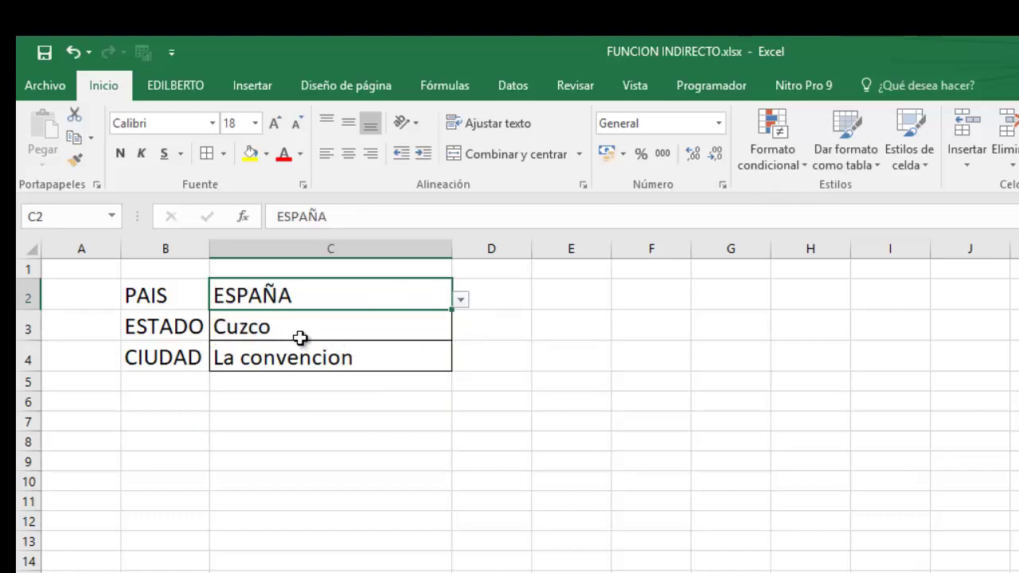
mouse_move(295, 334)
mouse_down()
mouse_move(297, 359)
mouse_move(316, 359)
mouse_move(296, 355)
mouse_up()
click(334, 462)
click(340, 448)
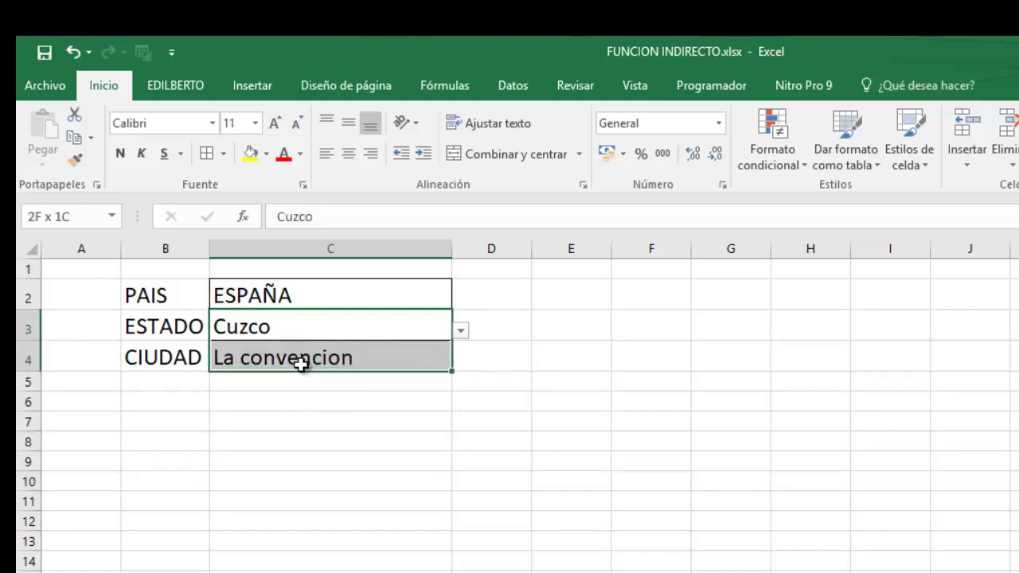
click(284, 330)
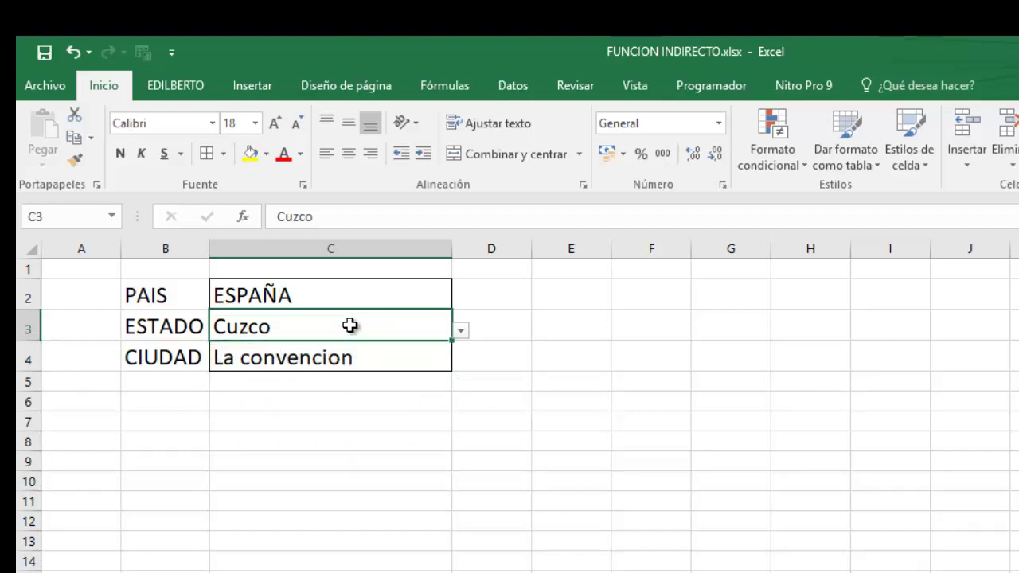
click(344, 297)
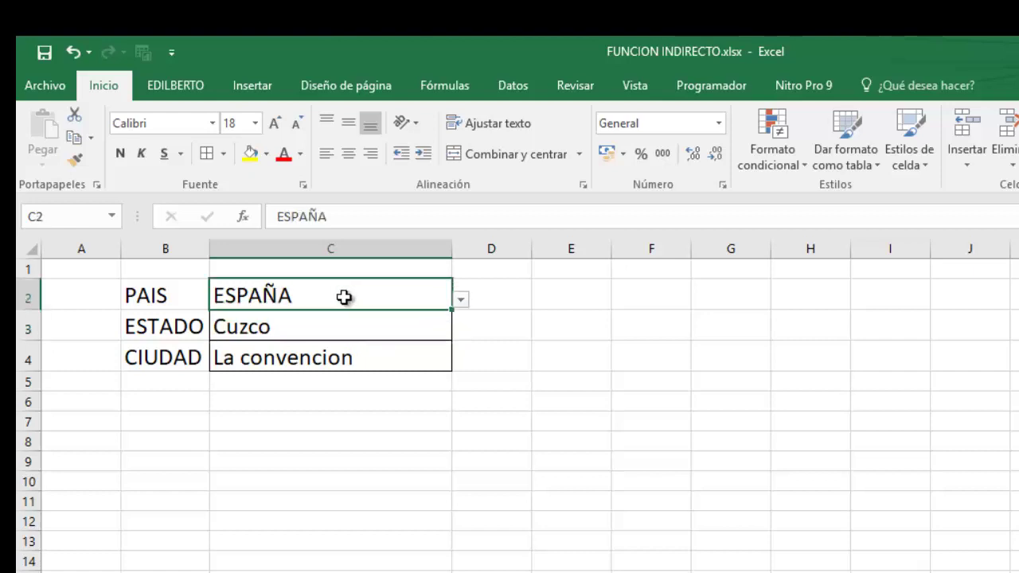
click(364, 328)
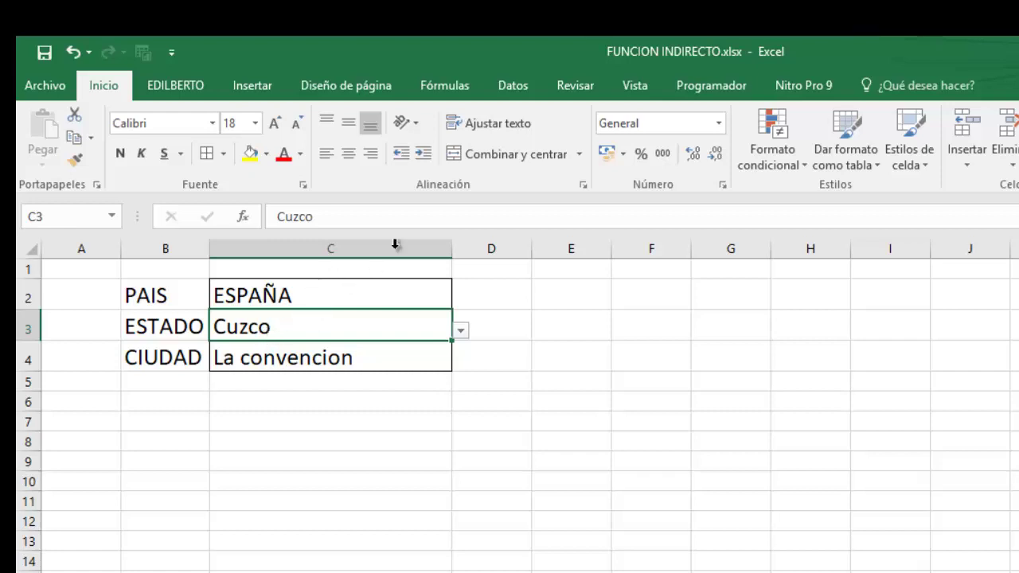
Create a C3 formula rule =Y(CONTAR.SI(INDIRECTO($C$2),$C$3)<1)=VERDADERO
click(799, 165)
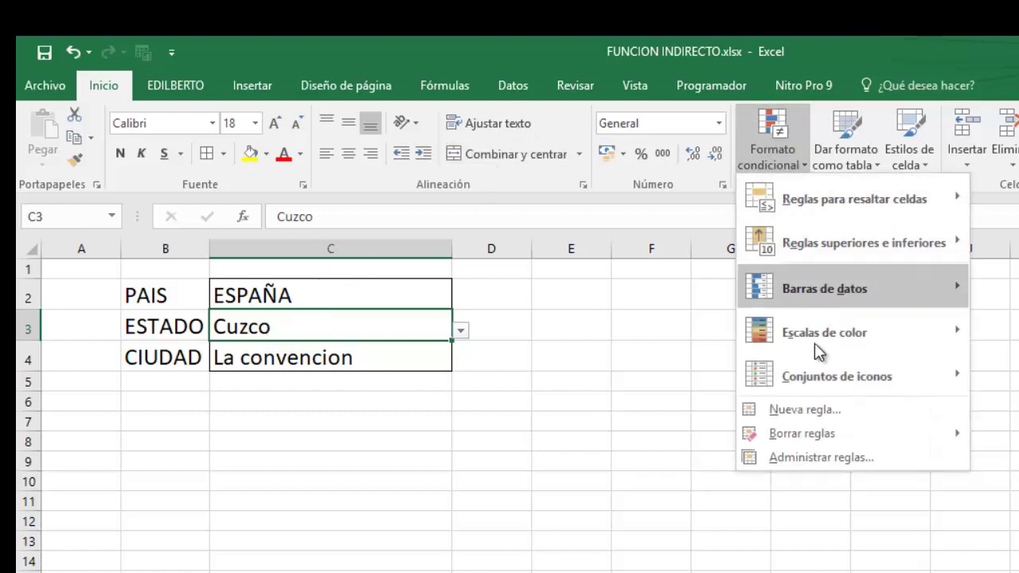
click(821, 412)
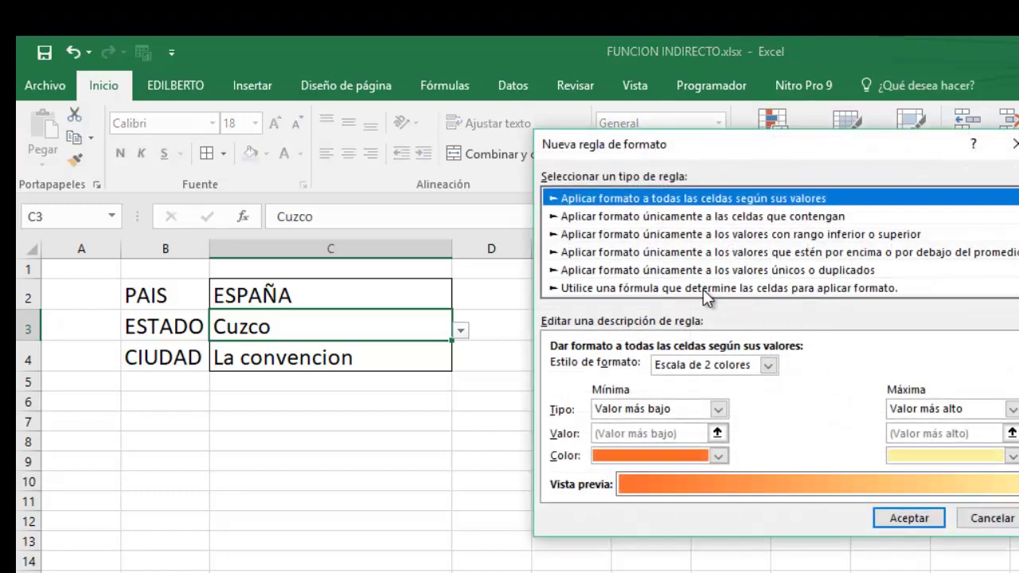
click(703, 289)
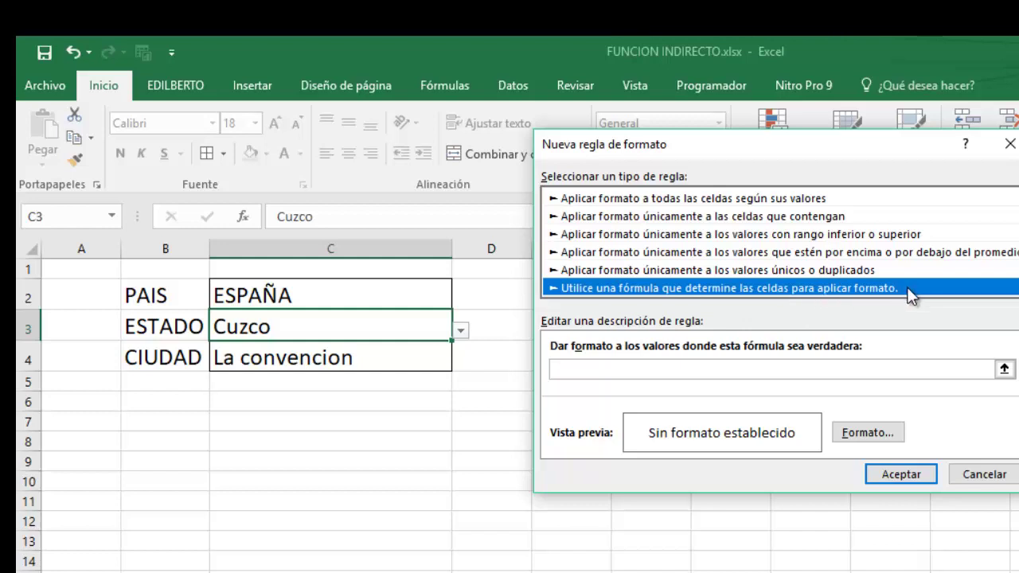
click(698, 368)
text(=Y)
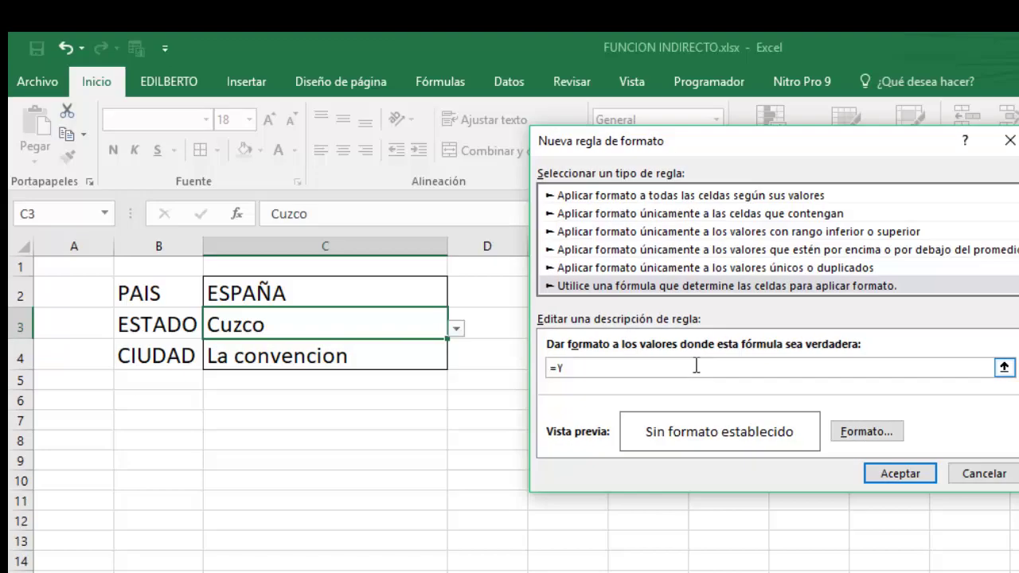
text((CONTAR.SI(INDIRECTO()
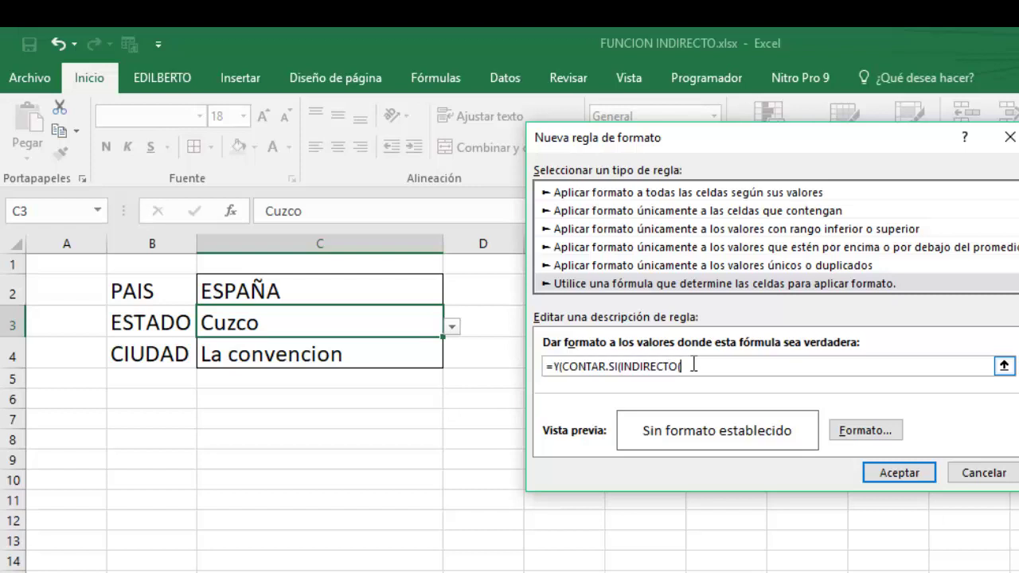
click(272, 290)
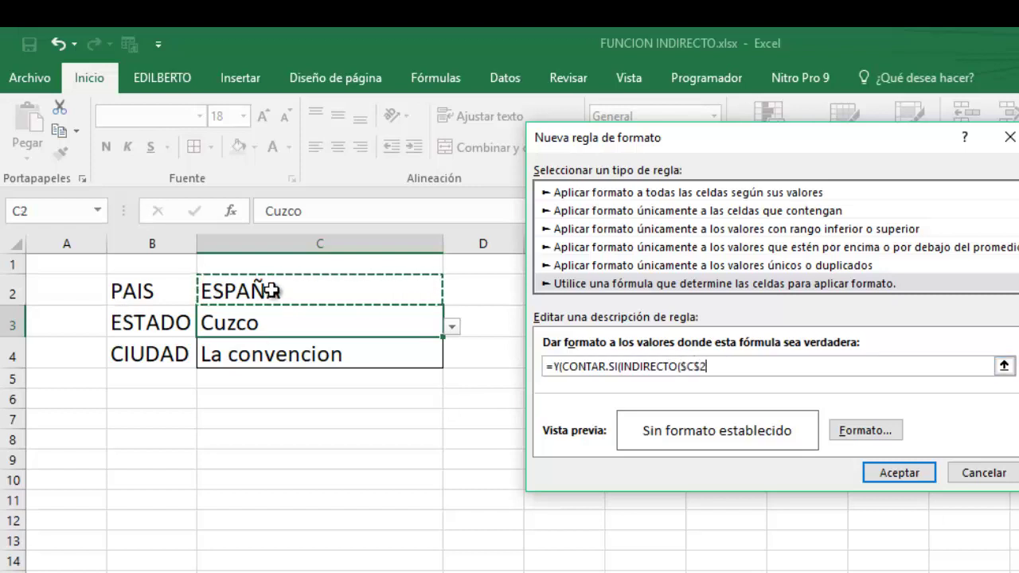
text(),)
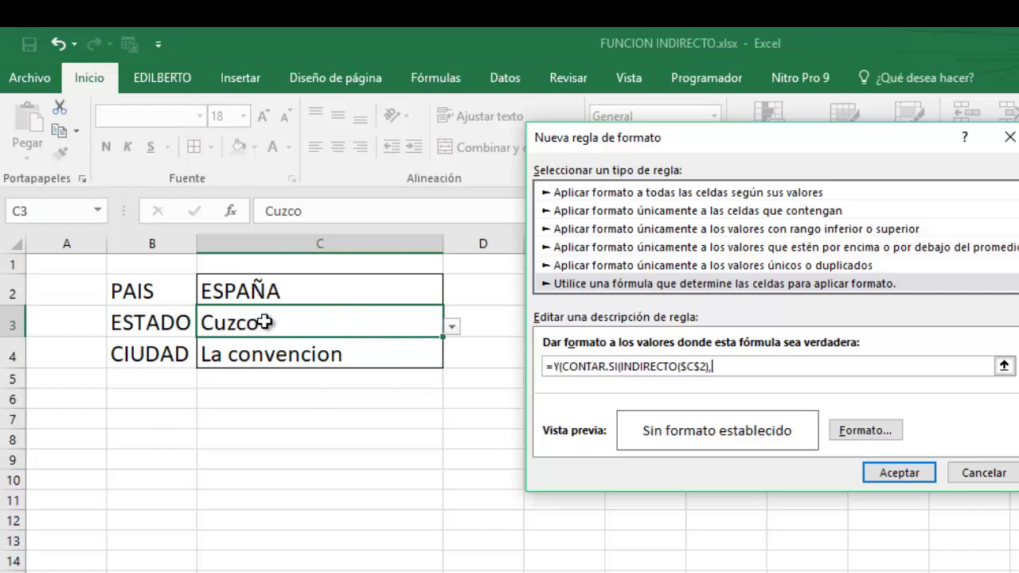
click(265, 321)
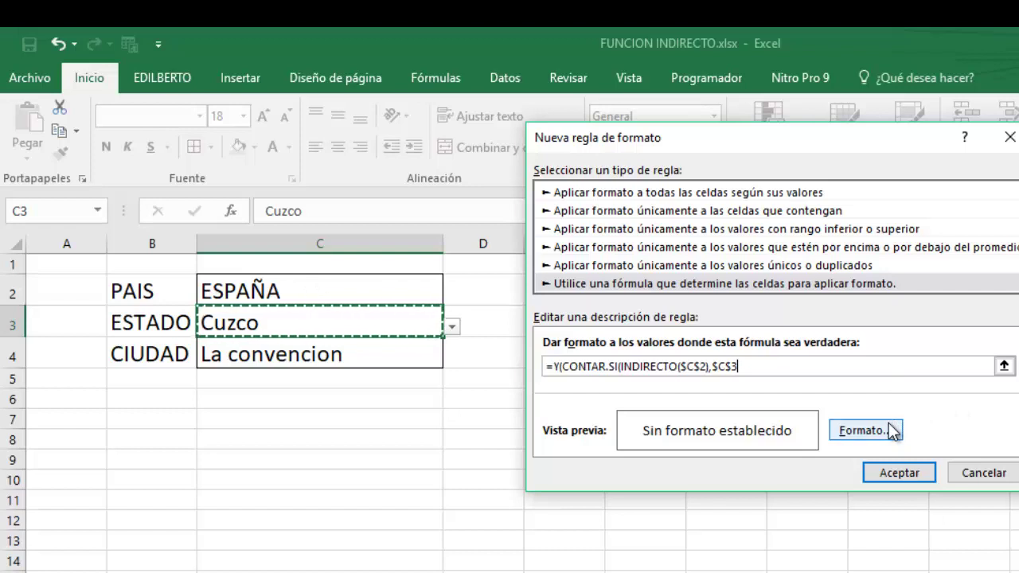
text()<1)=VERDADERO)
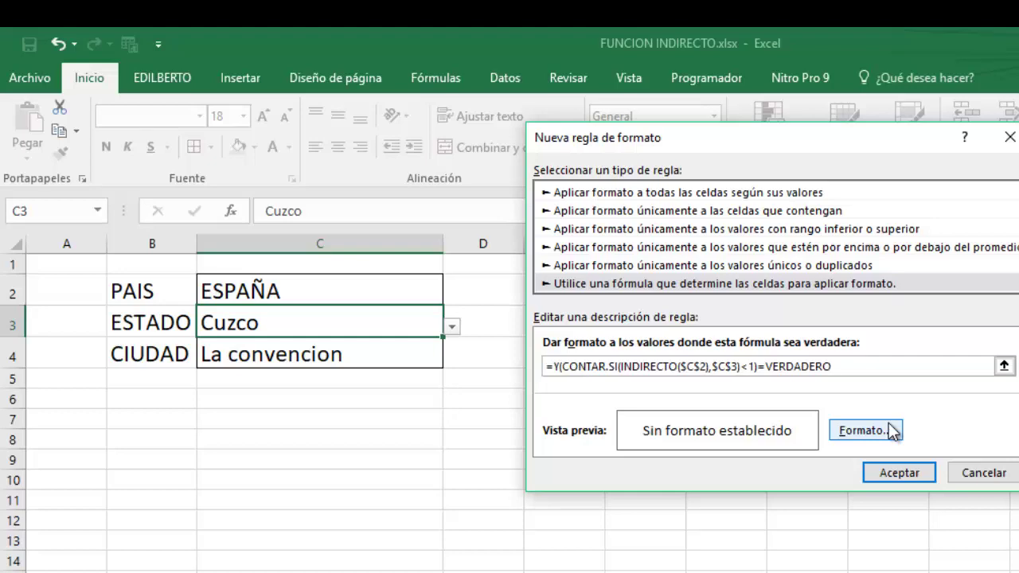
Give the C3 rule a black font colour and save the rule
click(864, 430)
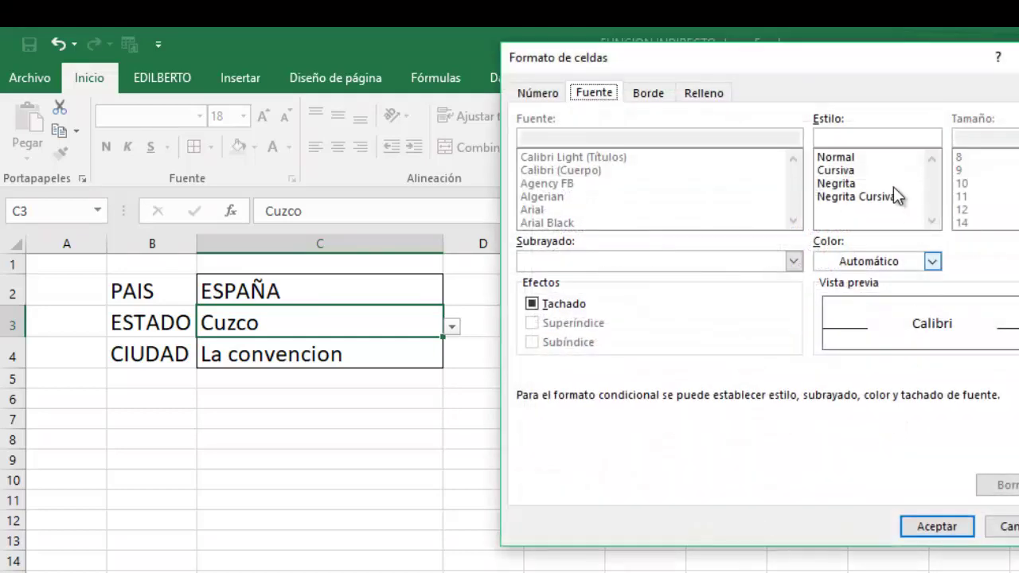
click(671, 94)
click(692, 92)
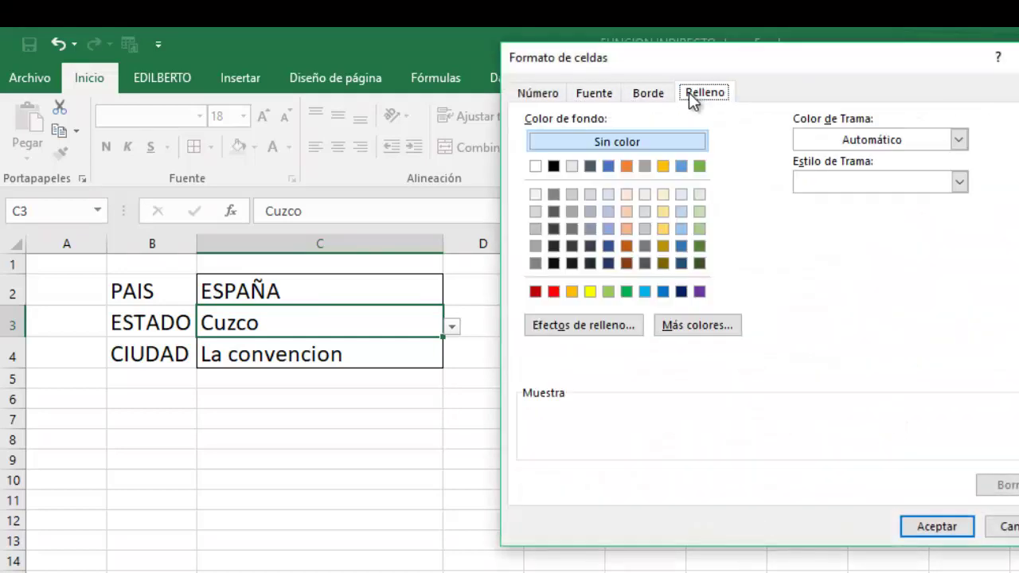
click(613, 93)
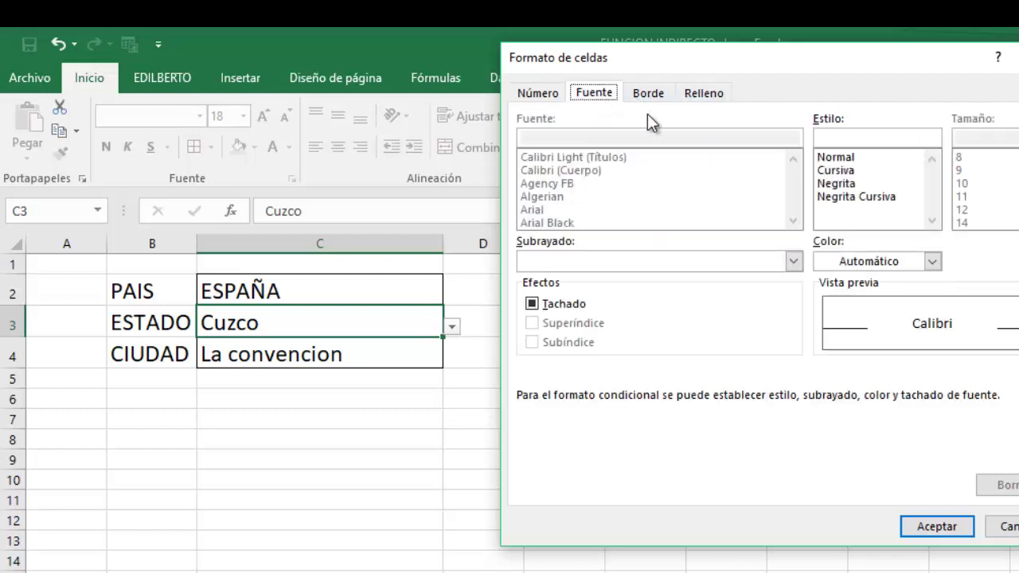
click(931, 263)
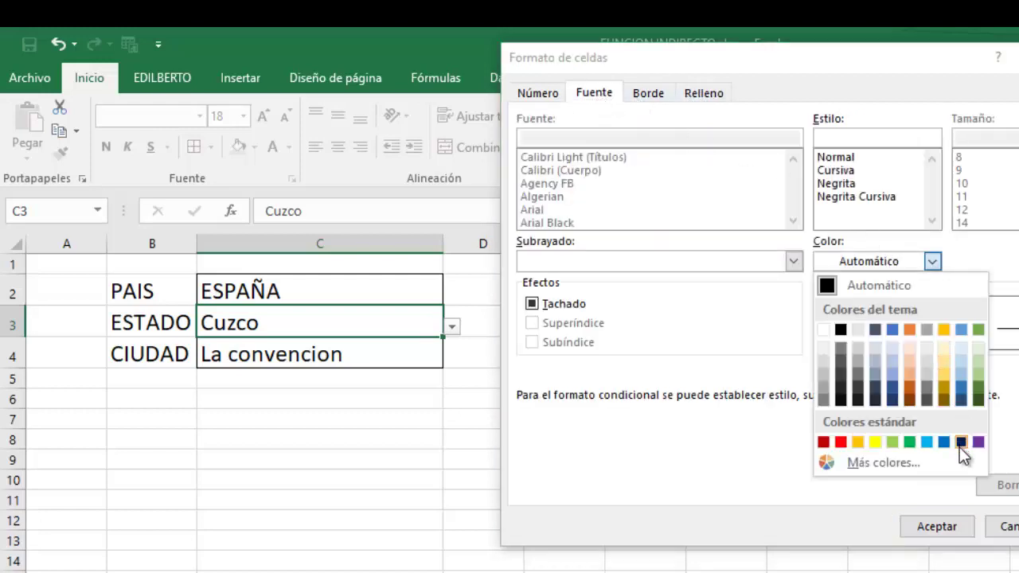
click(840, 331)
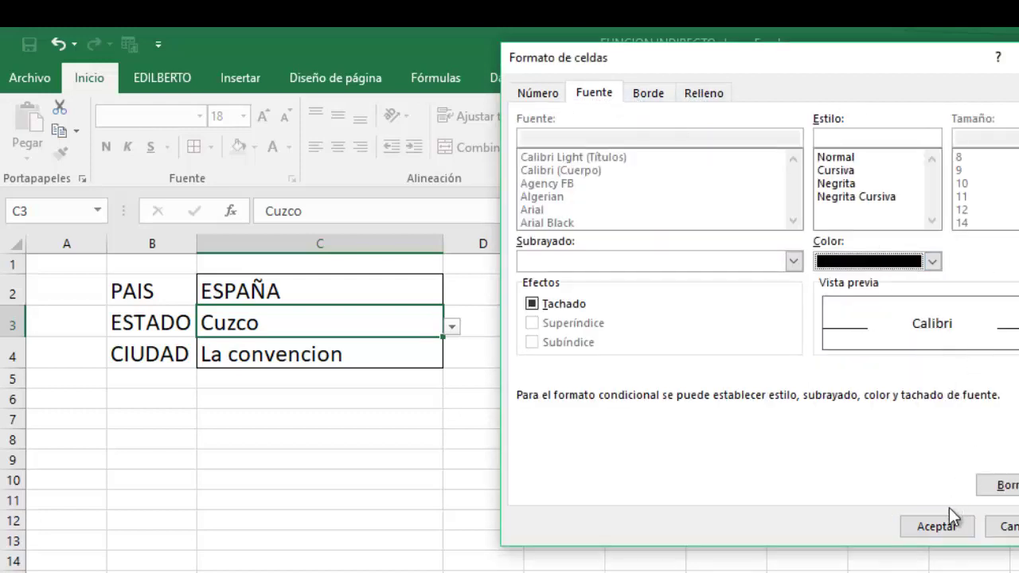
click(937, 523)
click(895, 473)
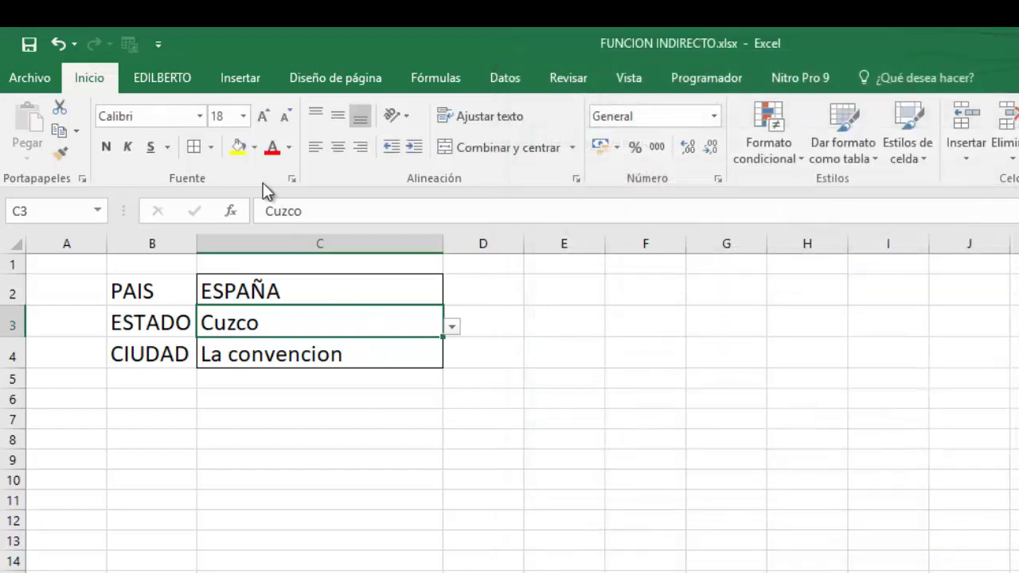
Fill cells C3 and C4 with solid black
click(253, 148)
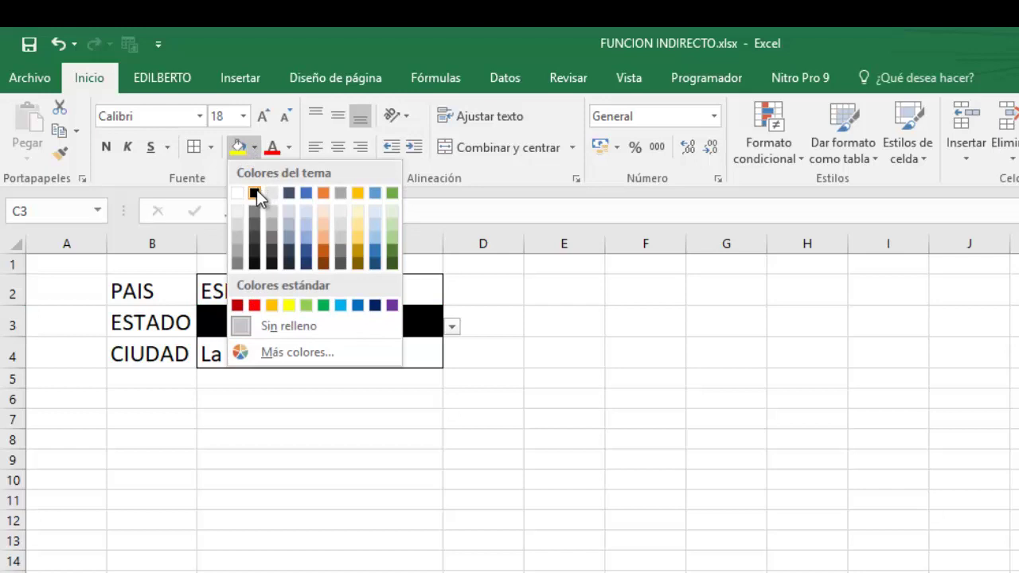
click(255, 193)
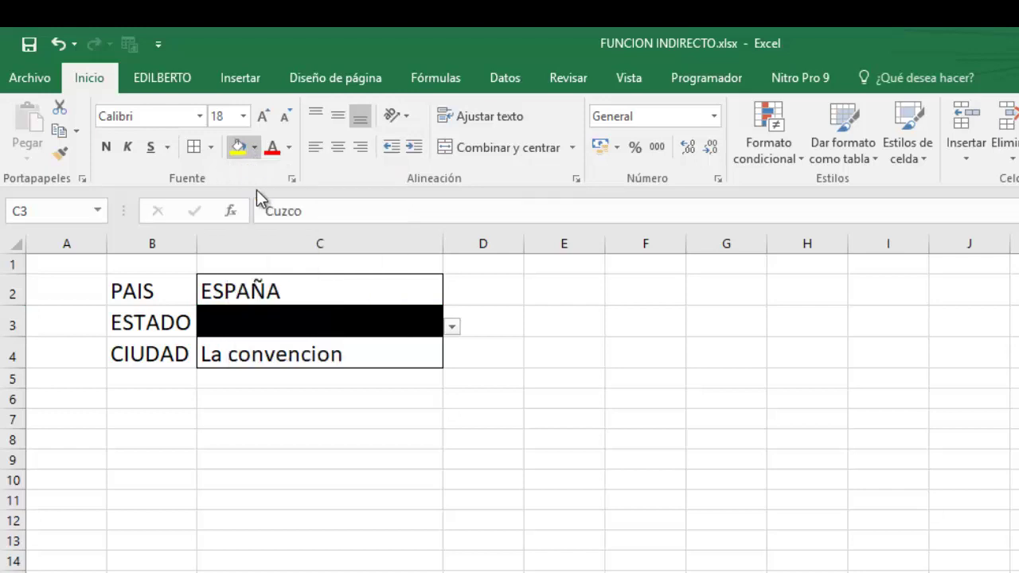
click(337, 357)
click(235, 151)
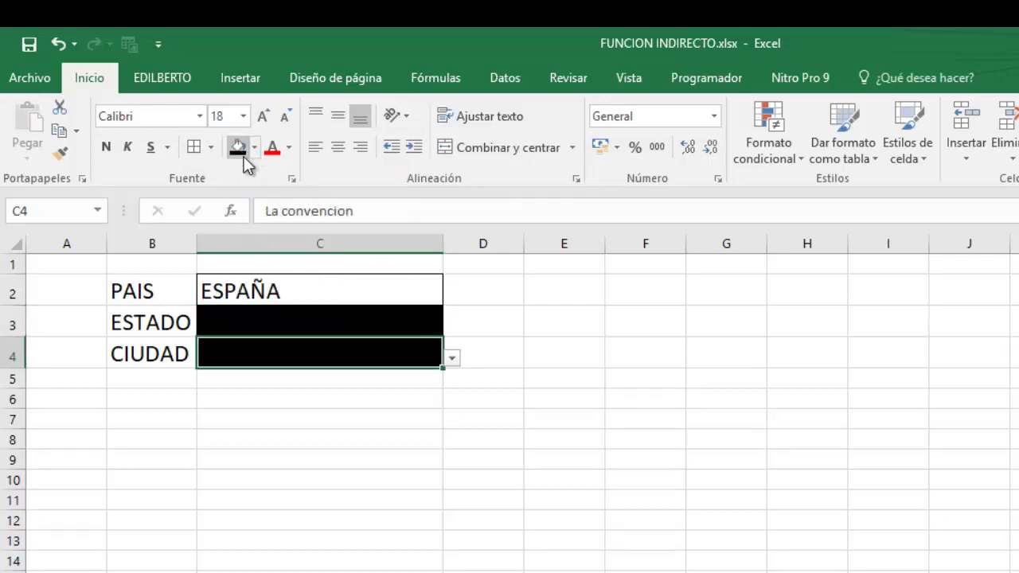
click(557, 478)
Make the ESTADO text in C3 yellow
click(367, 324)
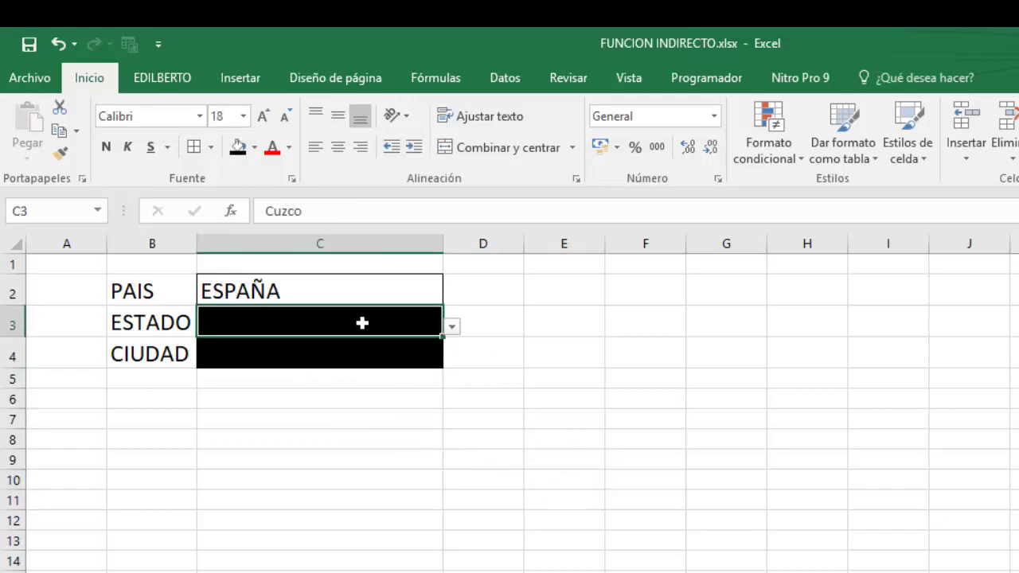
click(290, 149)
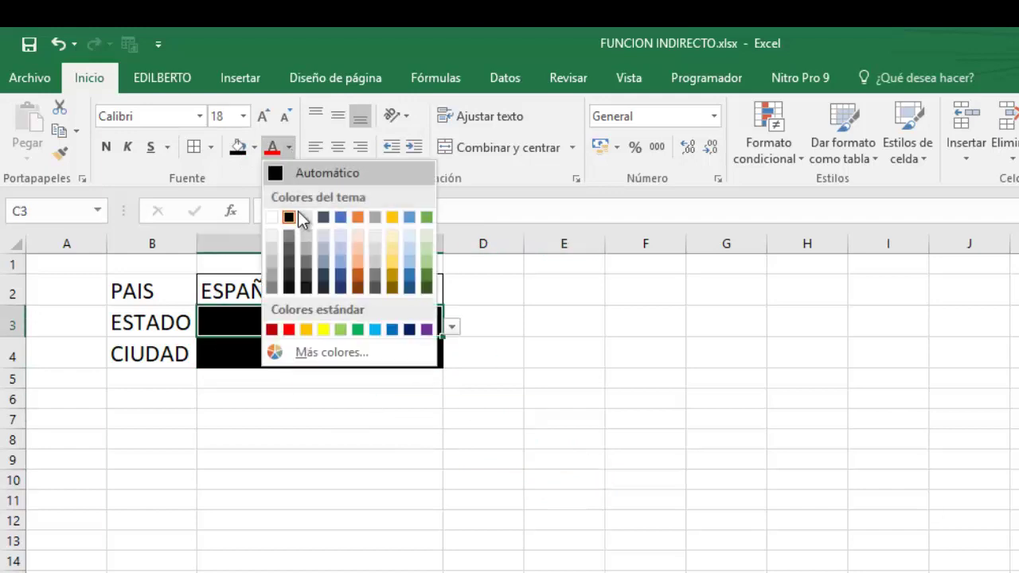
click(324, 327)
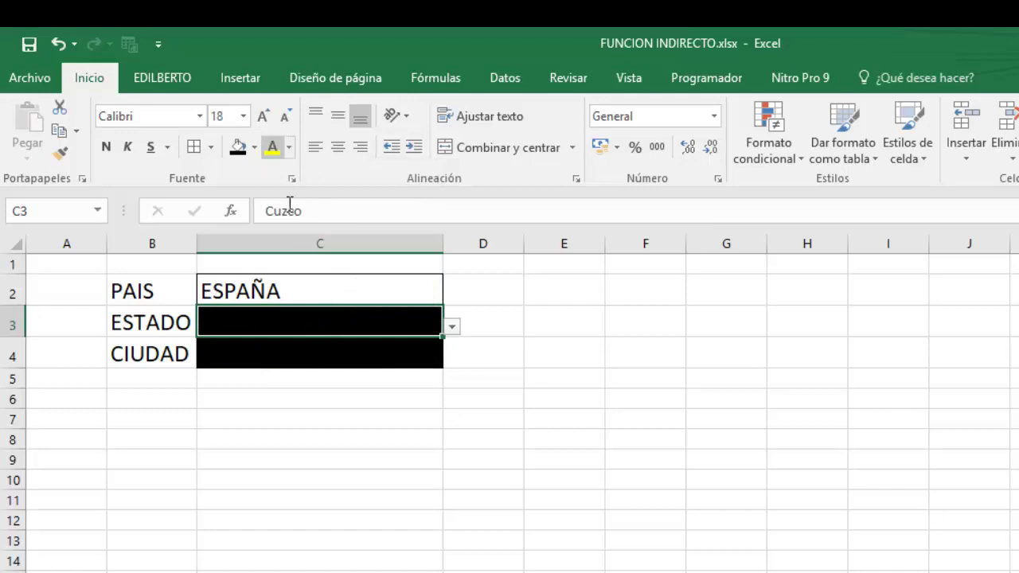
Make the C4 text yellow and centre the values in C2:C4
click(311, 354)
click(289, 147)
click(322, 329)
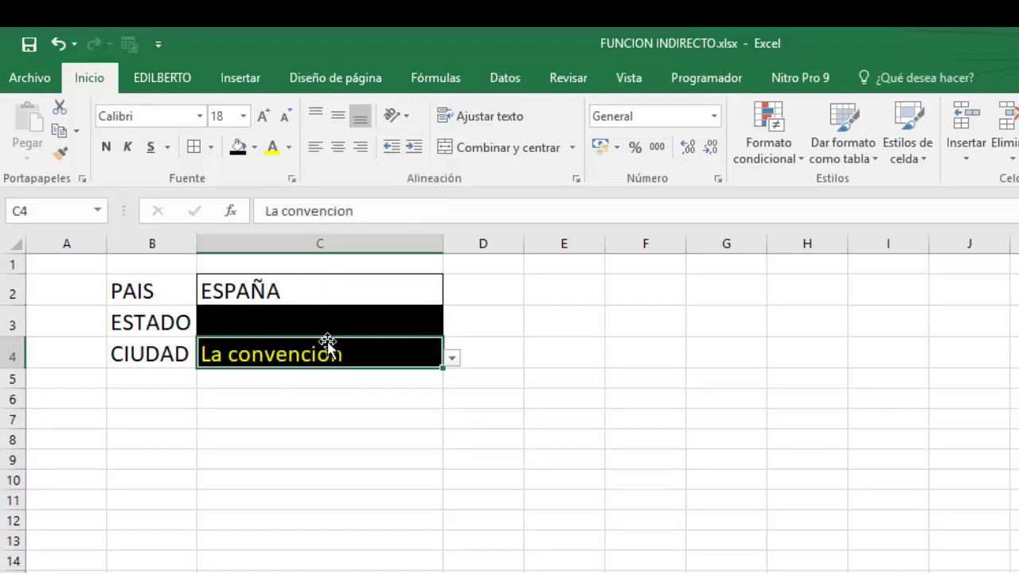
drag(303, 286, 312, 353)
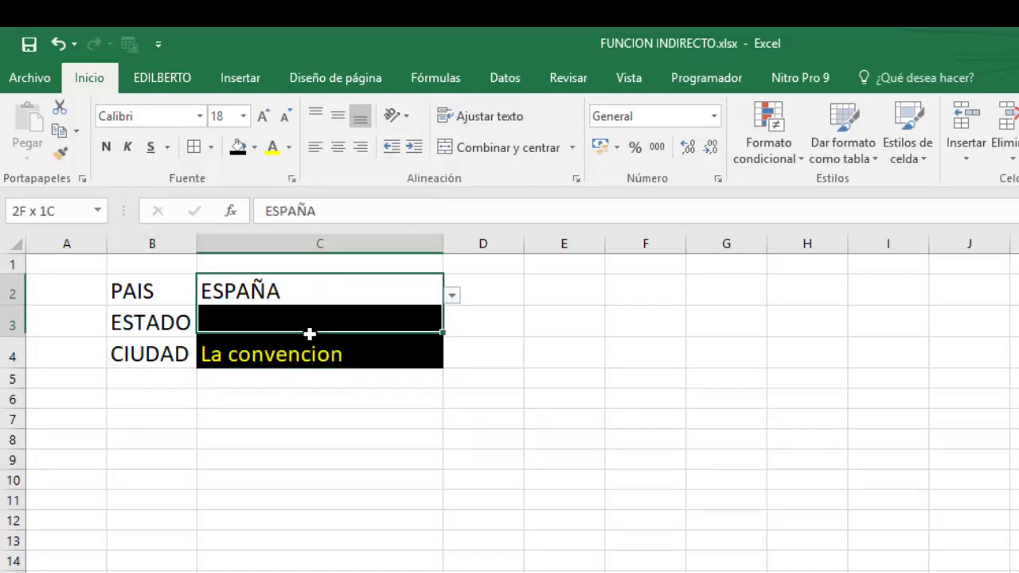
click(338, 148)
click(548, 347)
Switch PAIS to PERU, then to MEXICO
click(391, 321)
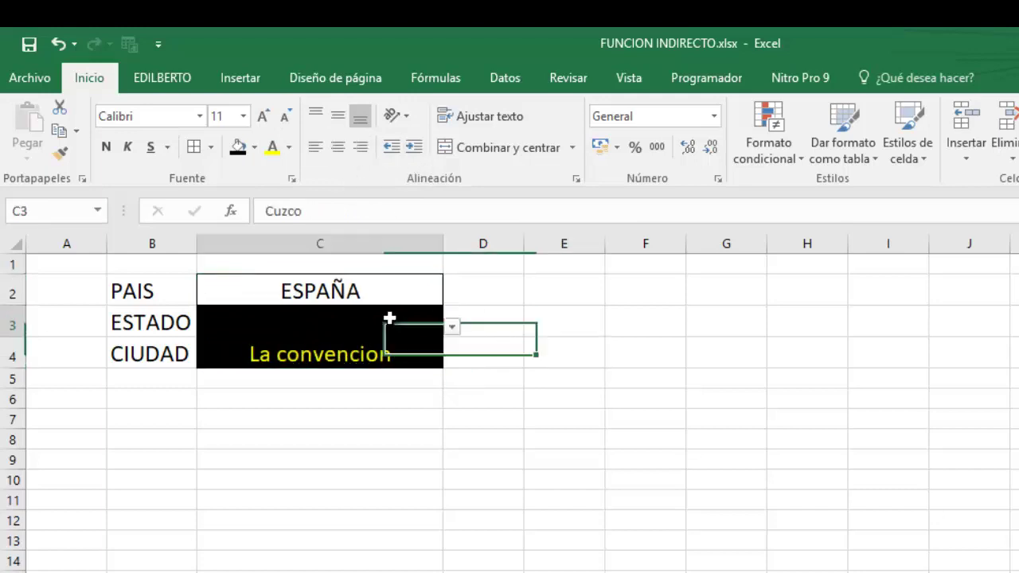
click(403, 289)
click(452, 296)
click(407, 324)
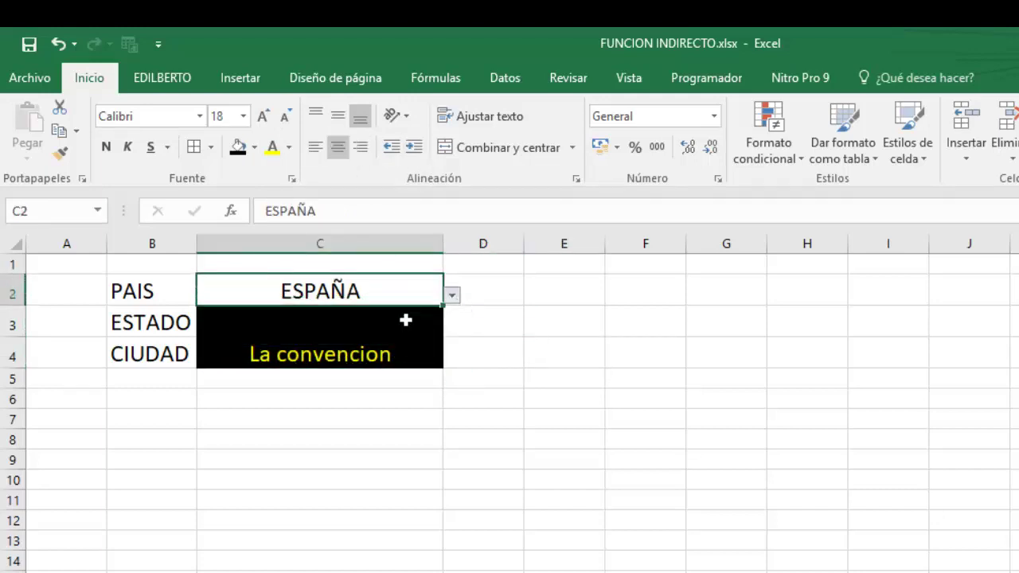
click(364, 322)
click(404, 291)
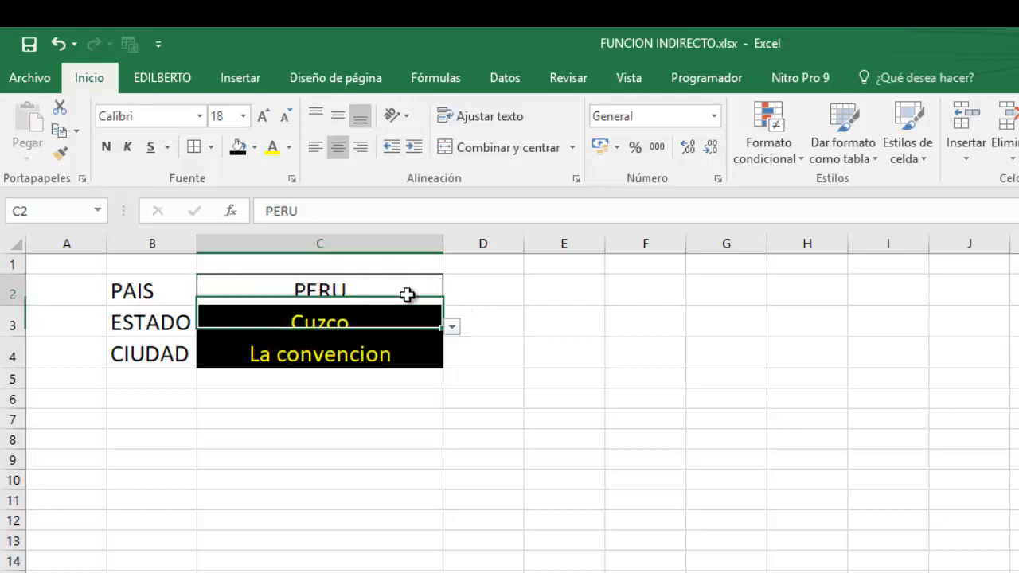
click(451, 295)
click(366, 313)
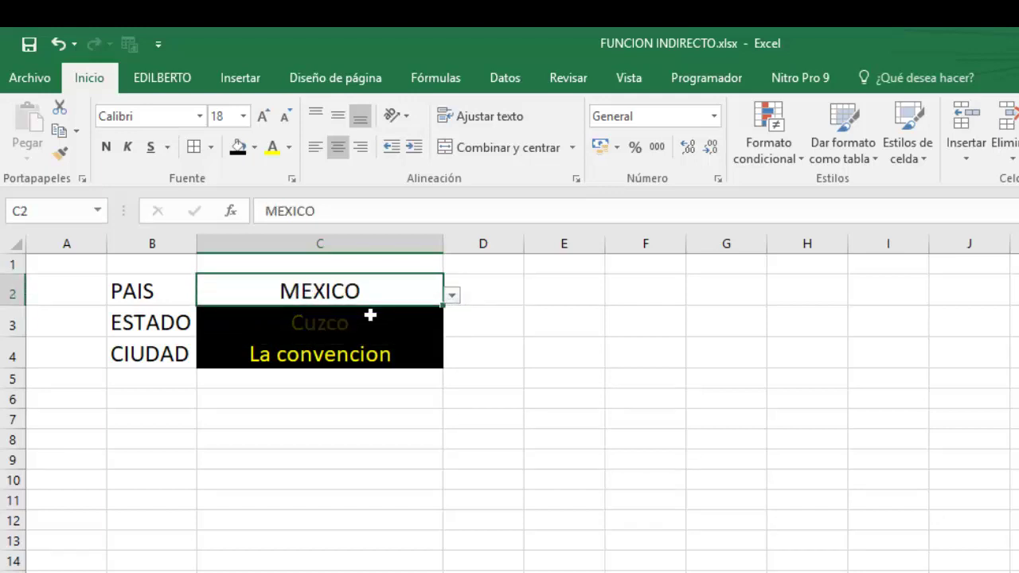
Choose Morelos as the ESTADO, then select the CIUDAD cell C4
click(355, 321)
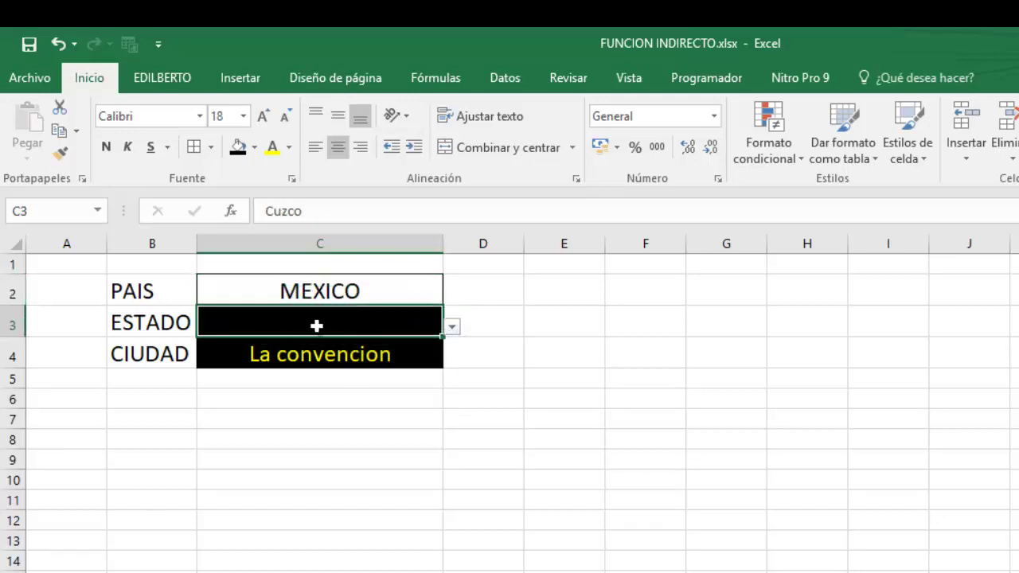
click(452, 326)
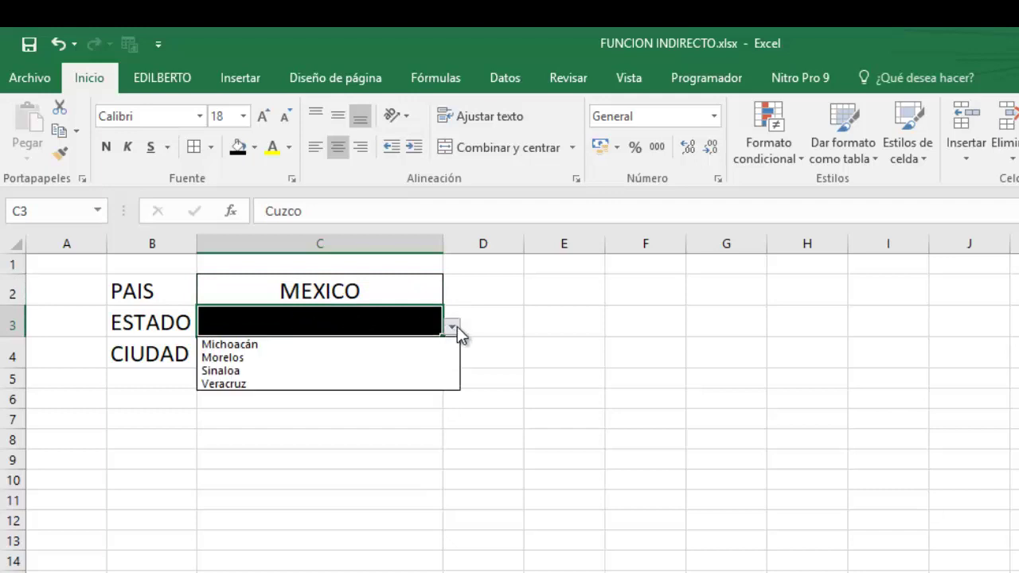
click(364, 358)
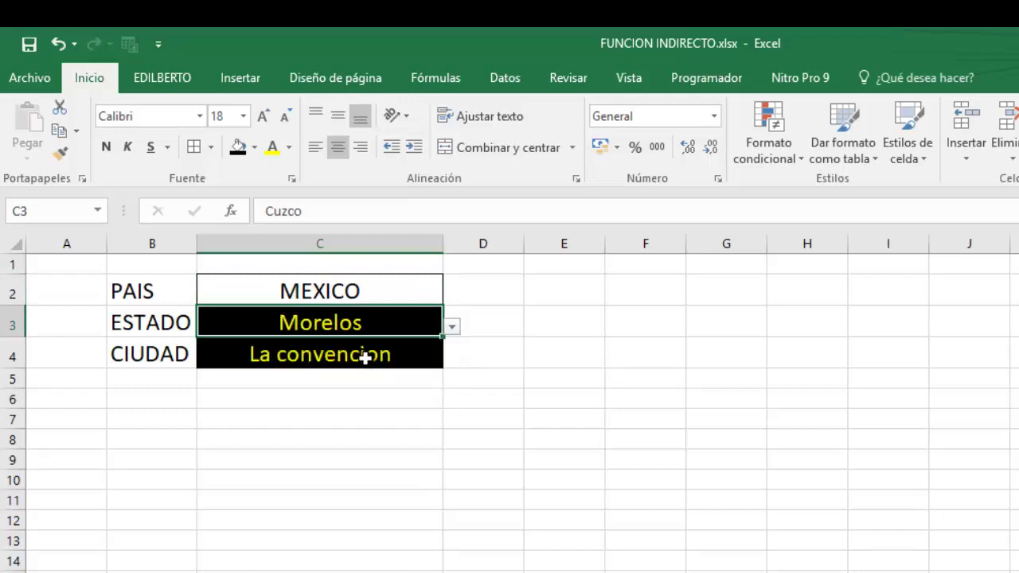
click(396, 398)
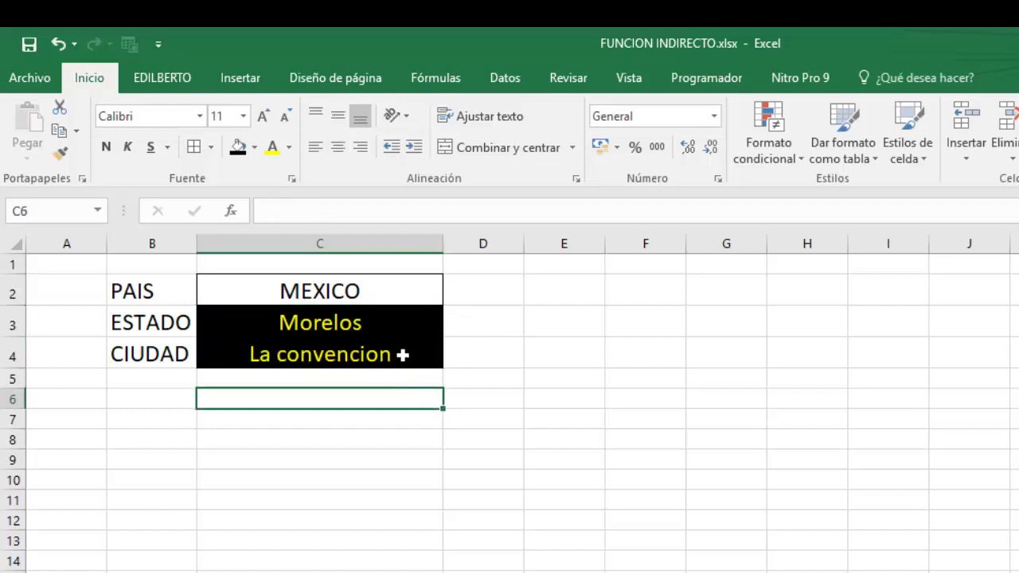
click(401, 353)
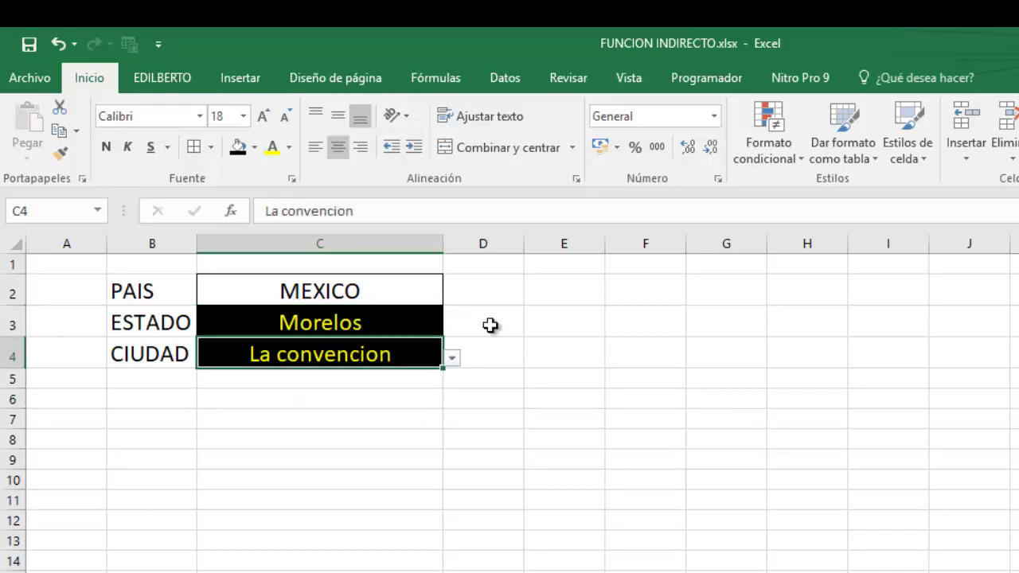
Start a C4 formula rule =Y(CONTAR.SI(INDIRECTO($C$3),$C$4)<1)=VERDADERO
click(766, 151)
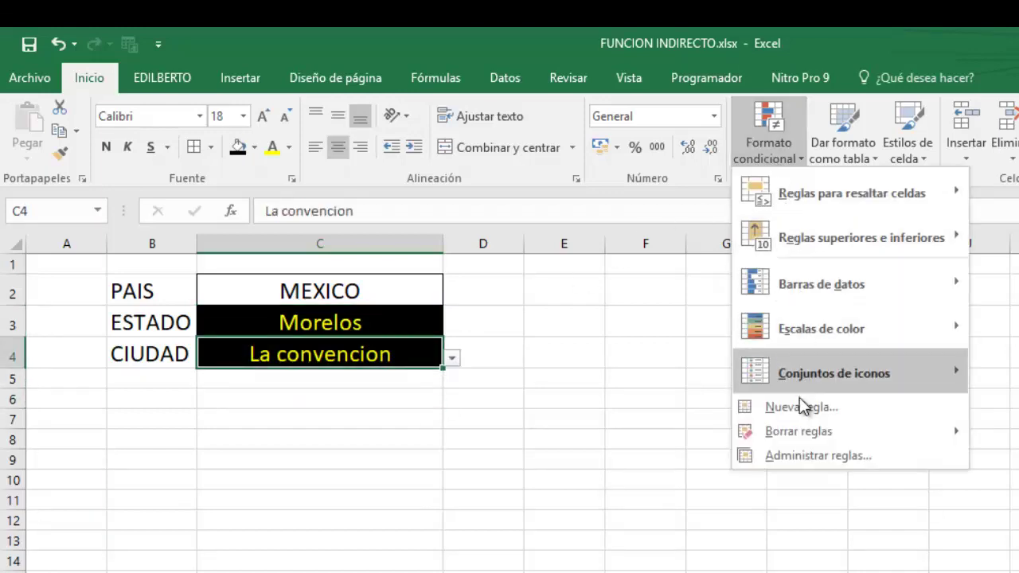
key(Escape)
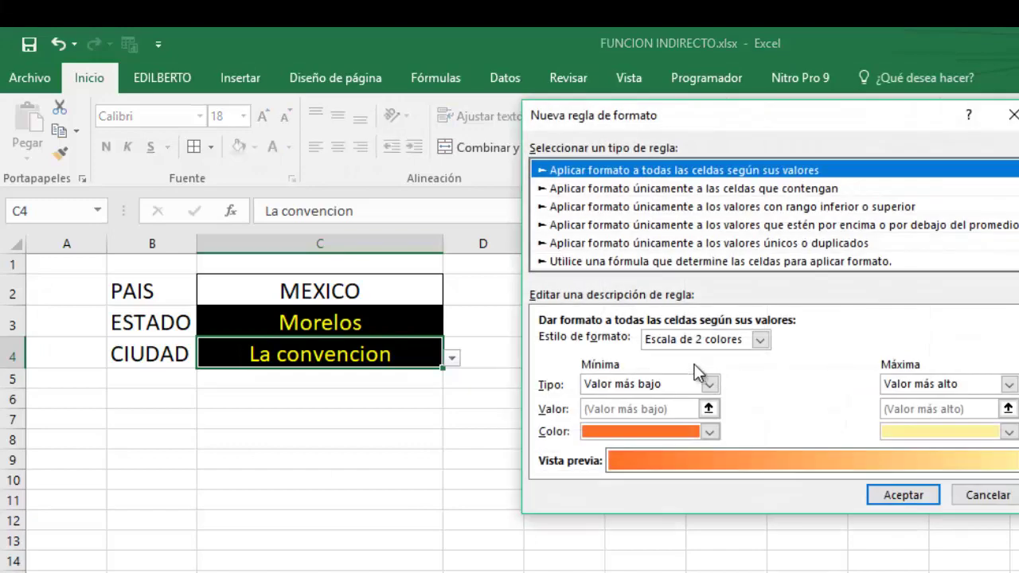
click(820, 263)
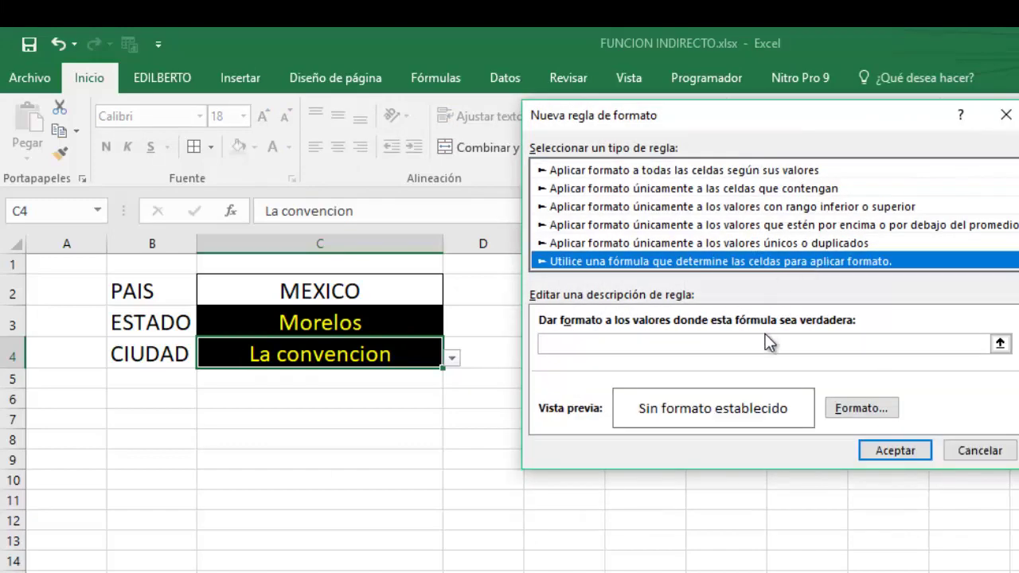
click(730, 344)
text(=Y(CONTAR.SI(INDIRECTO()
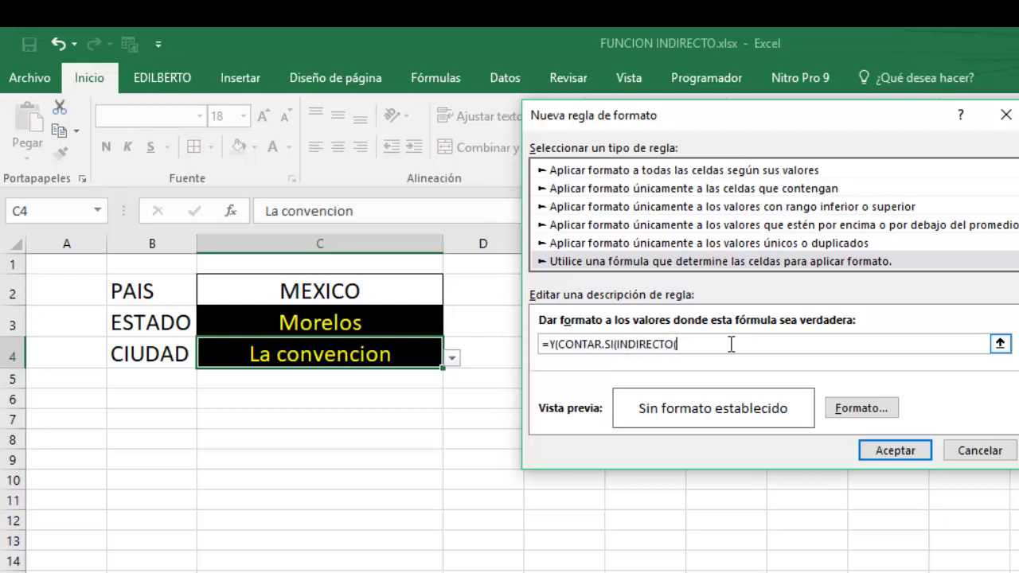
click(375, 323)
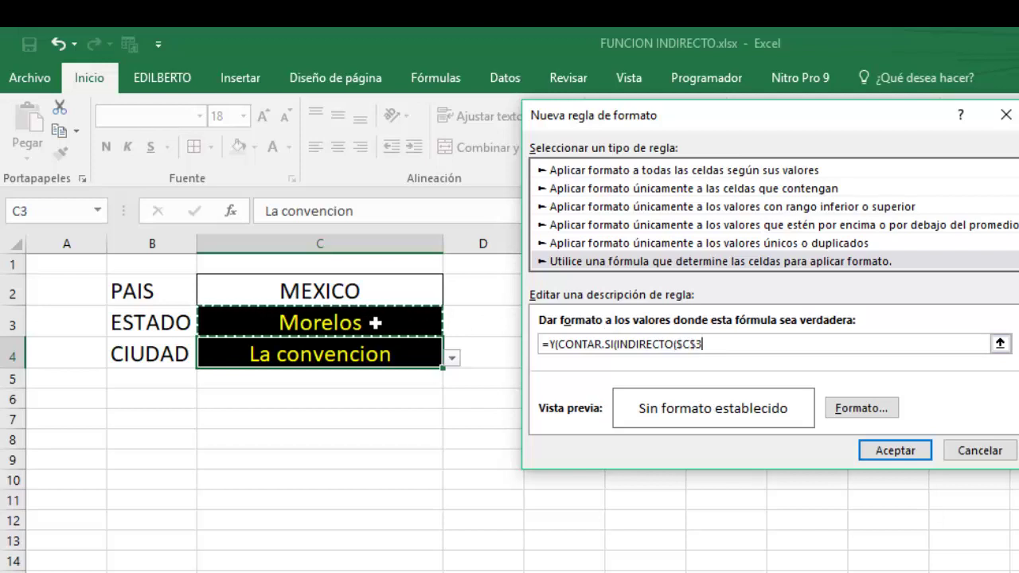
text(),$C$4)
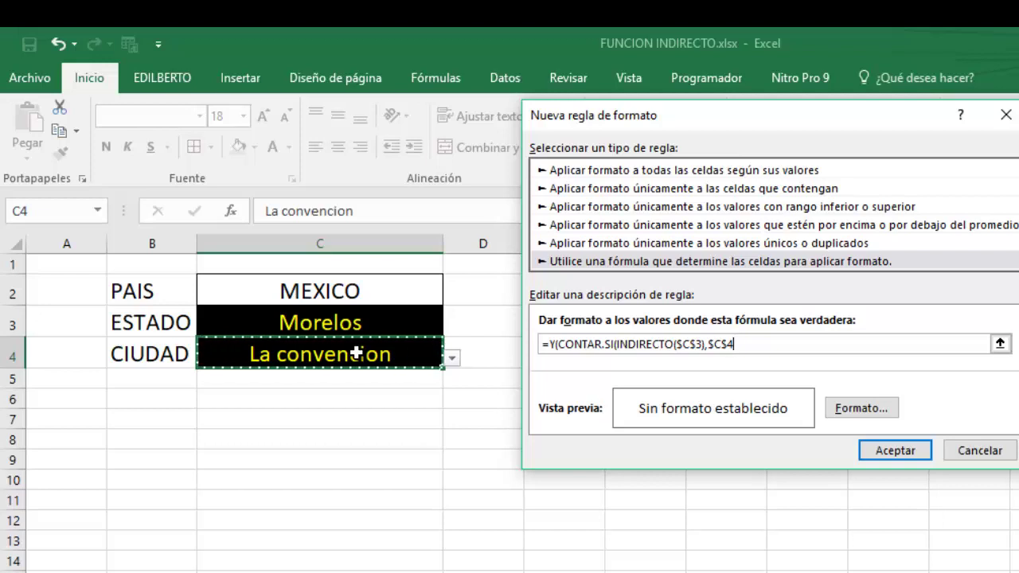
text()<1)=VERDADERO)
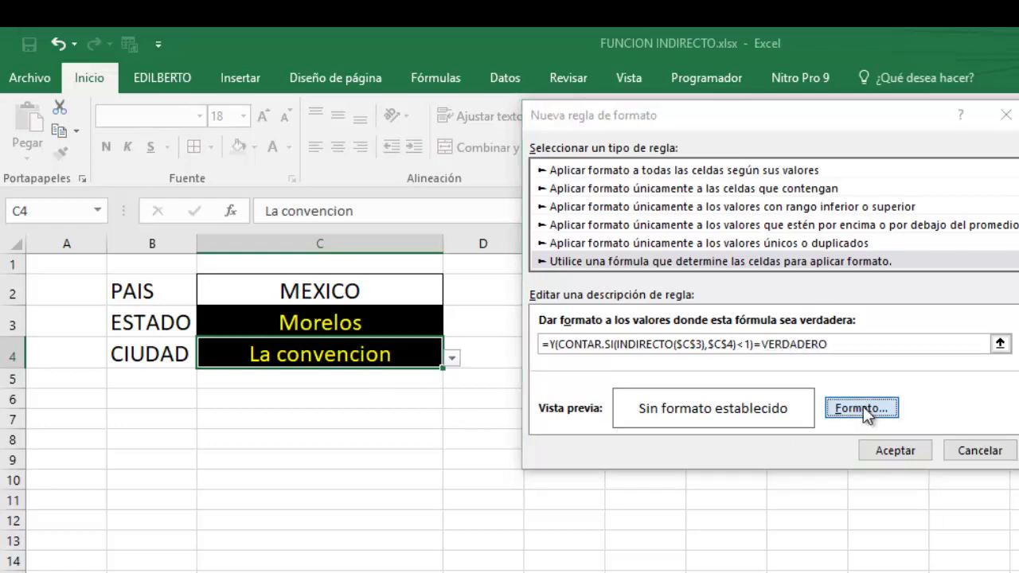
Give the rule a black font colour
click(863, 407)
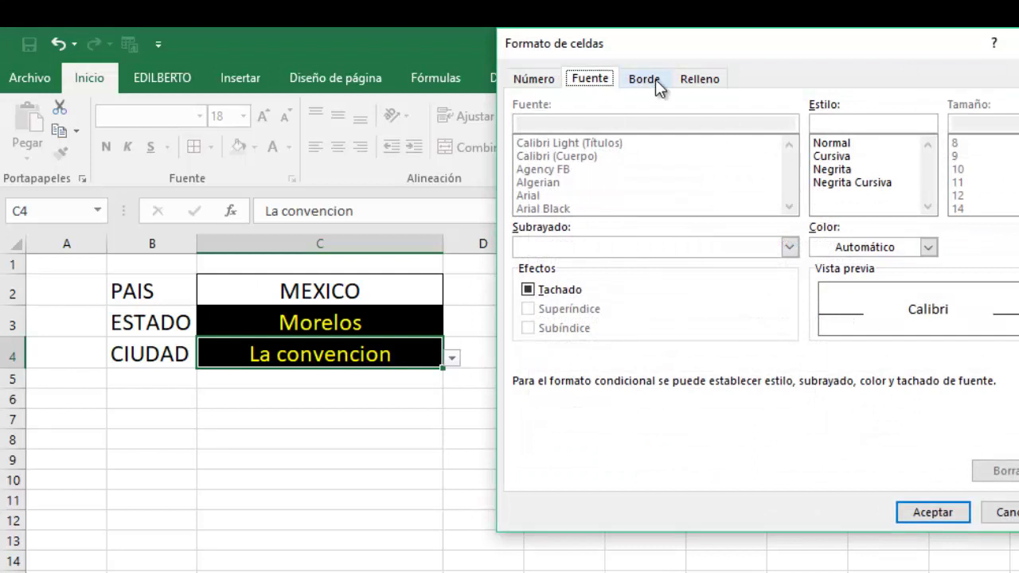
click(916, 247)
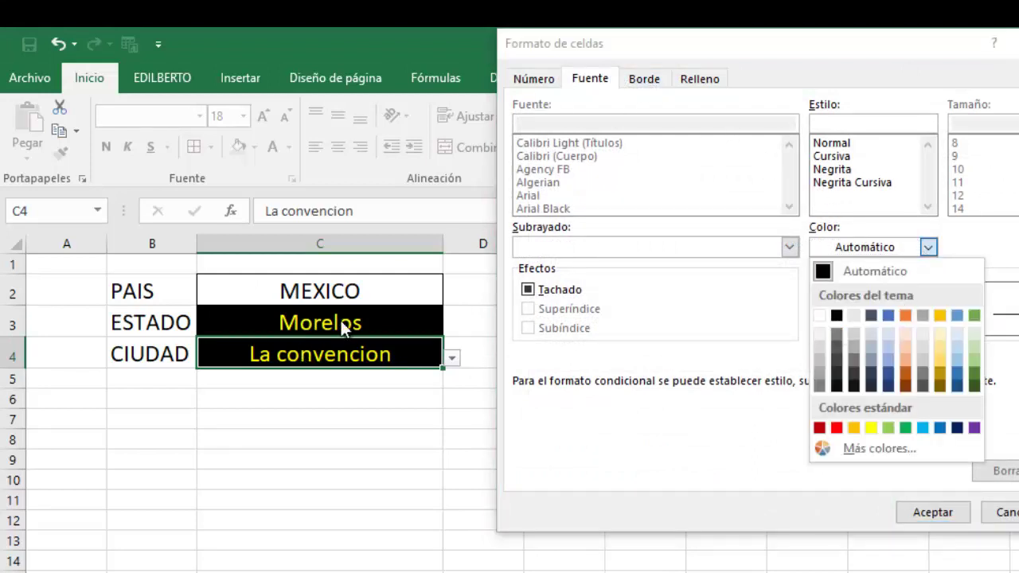
click(840, 315)
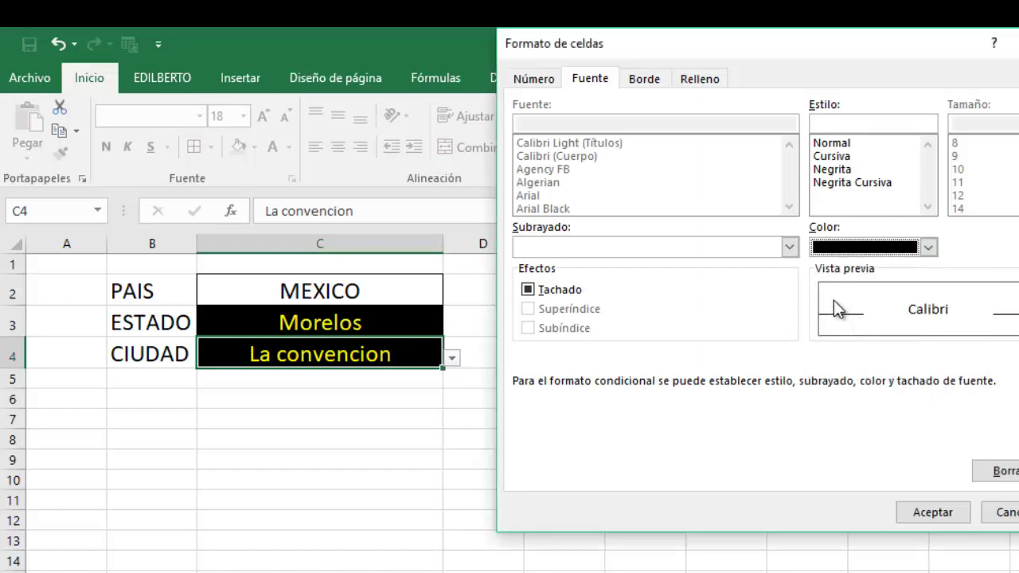
click(915, 511)
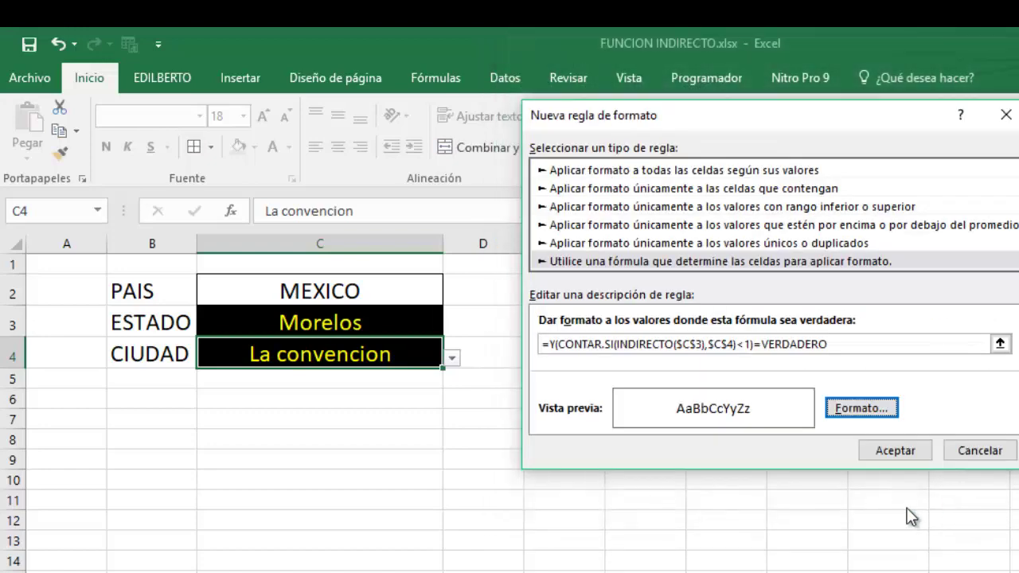
Apply the rule and pick Emiliano Zapata as the Morelos city
click(892, 450)
click(404, 482)
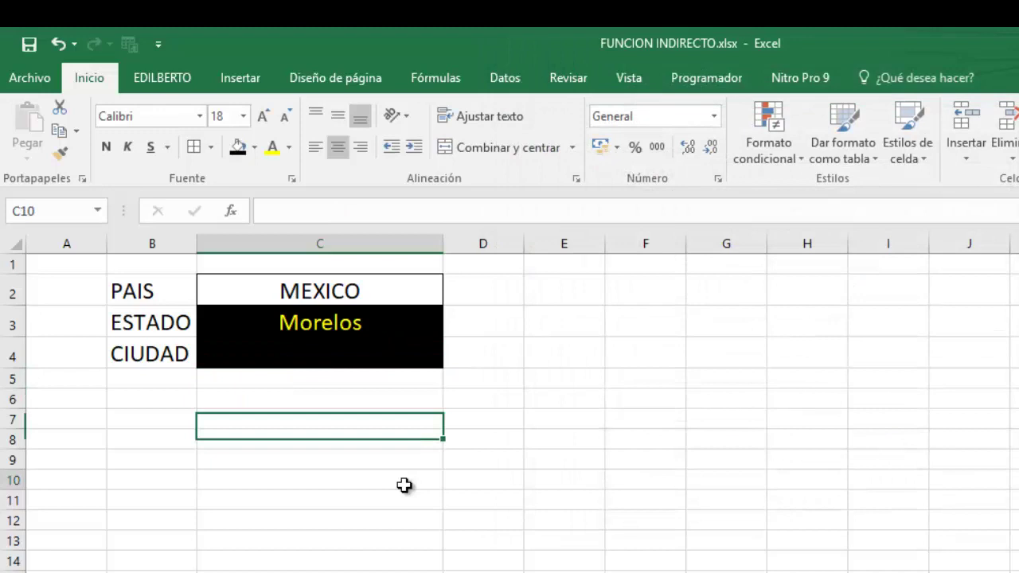
click(332, 320)
click(336, 348)
click(450, 357)
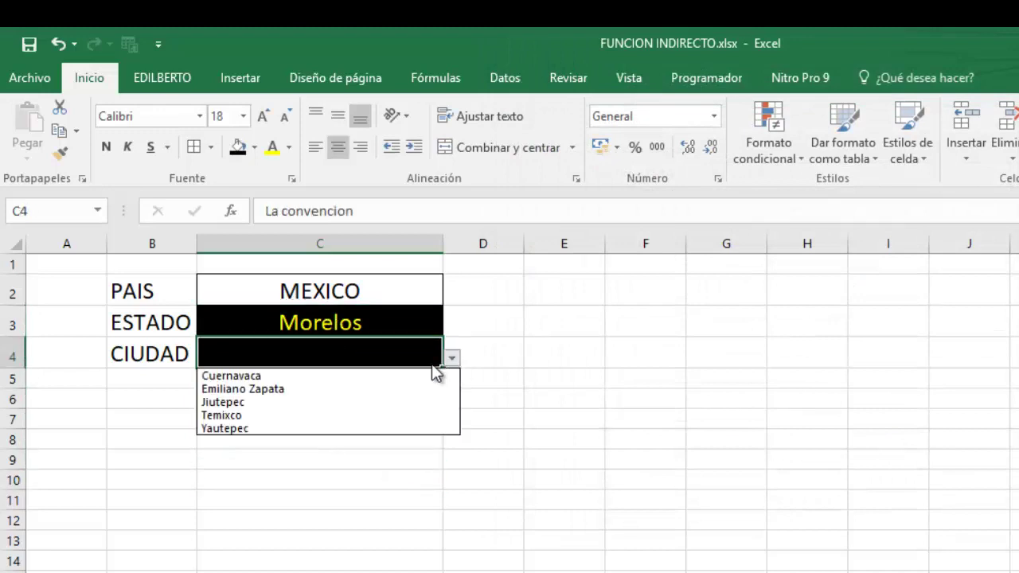
click(269, 389)
key(Return)
click(385, 457)
Choose PERU, Cuzco and Quillabamba as country, state and city
click(400, 297)
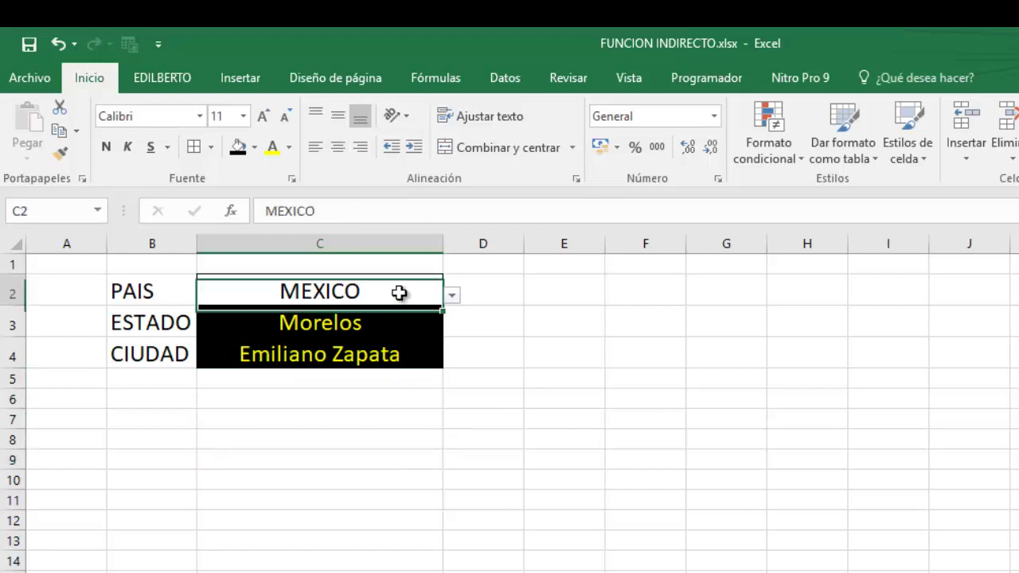
click(451, 295)
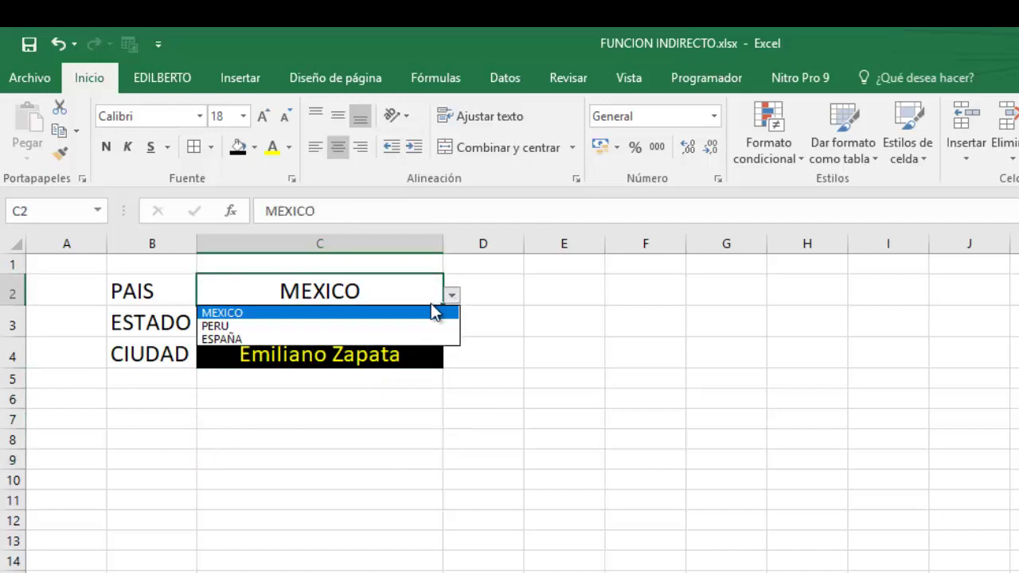
click(385, 329)
click(385, 329)
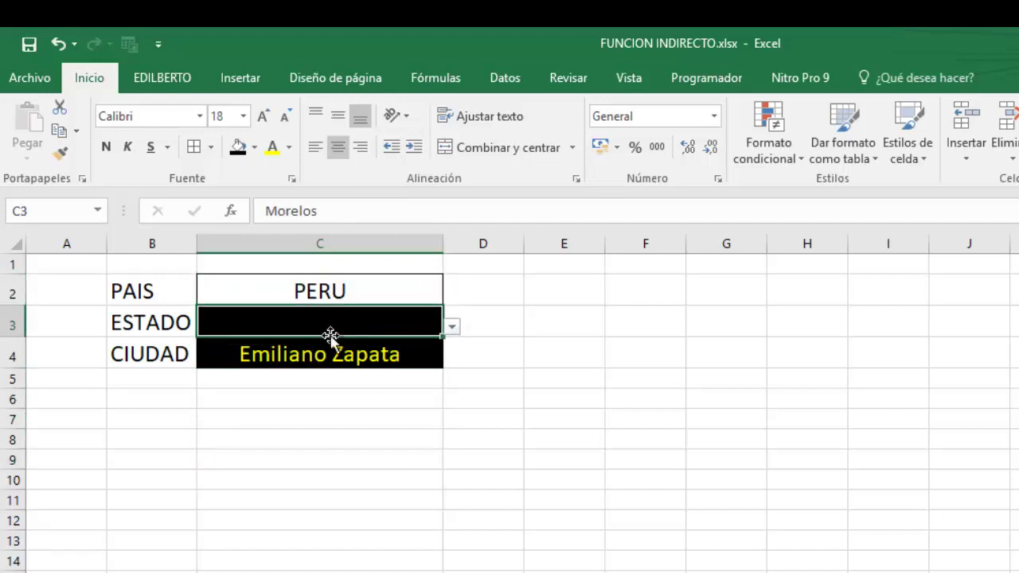
click(451, 326)
click(316, 357)
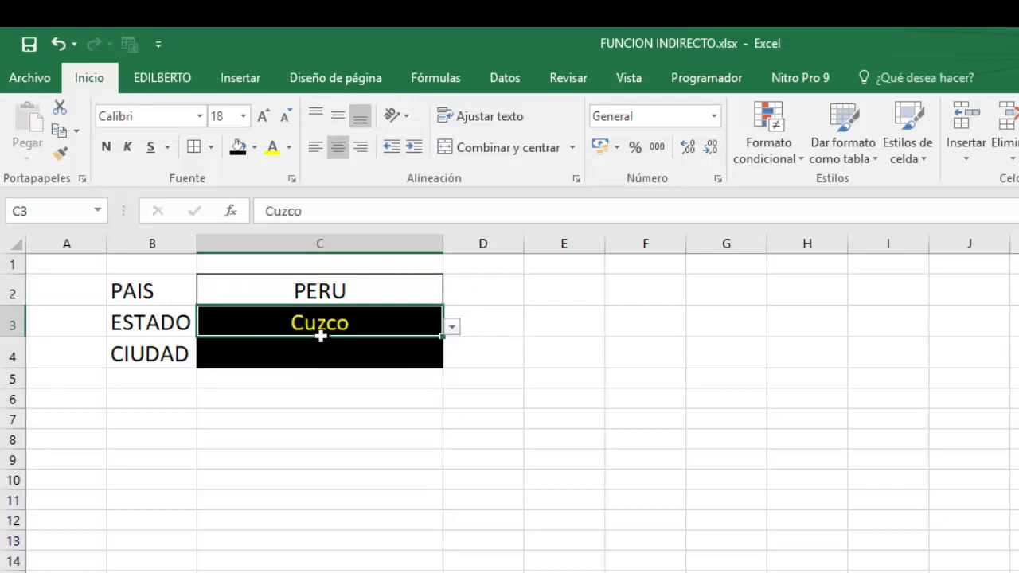
click(297, 350)
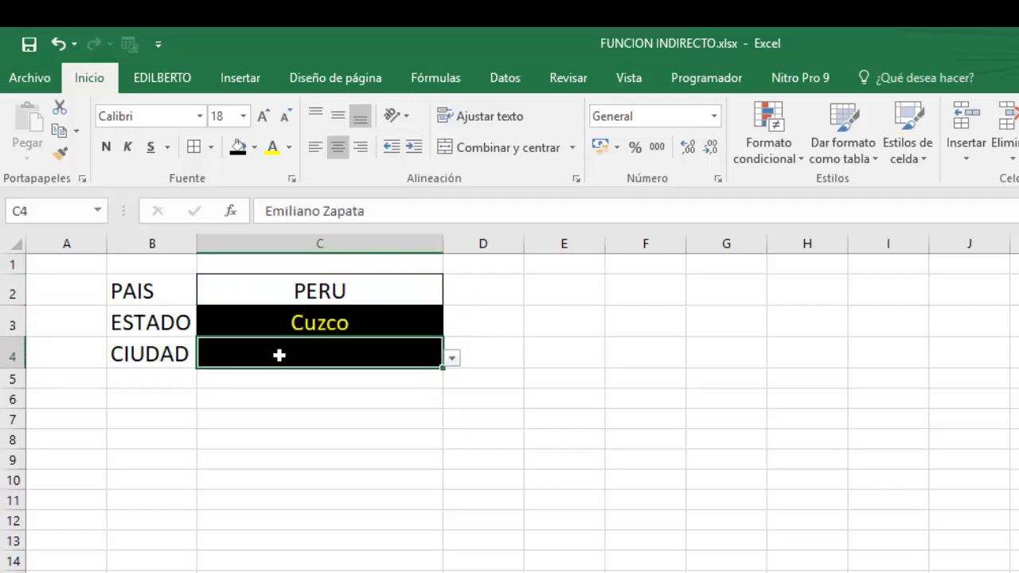
click(452, 358)
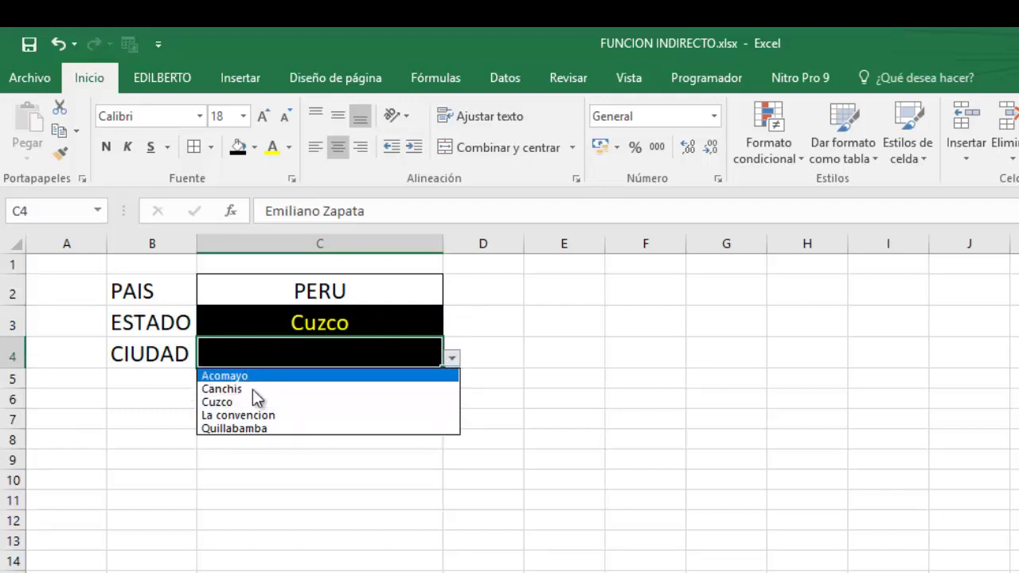
click(259, 427)
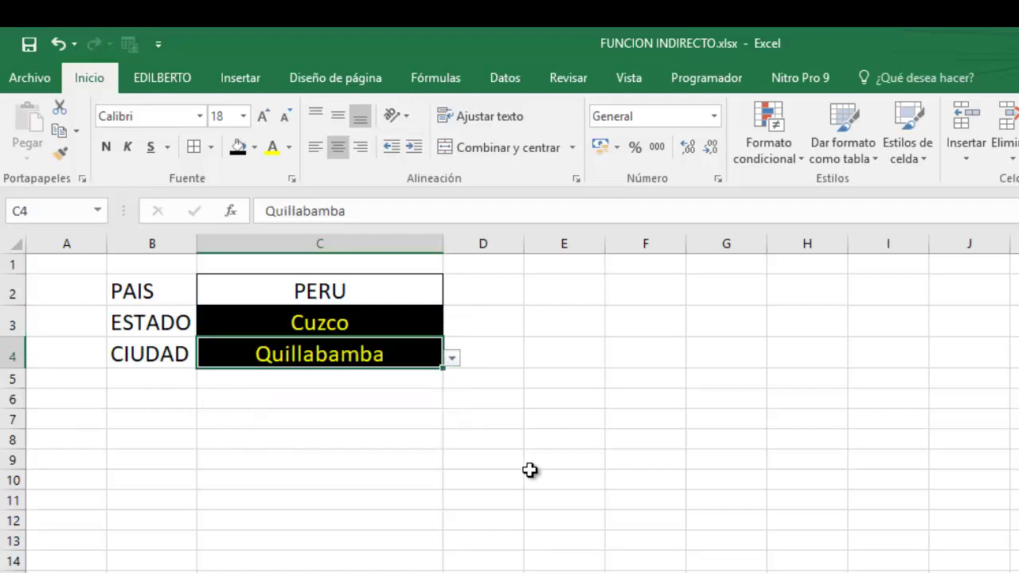
click(501, 464)
click(326, 292)
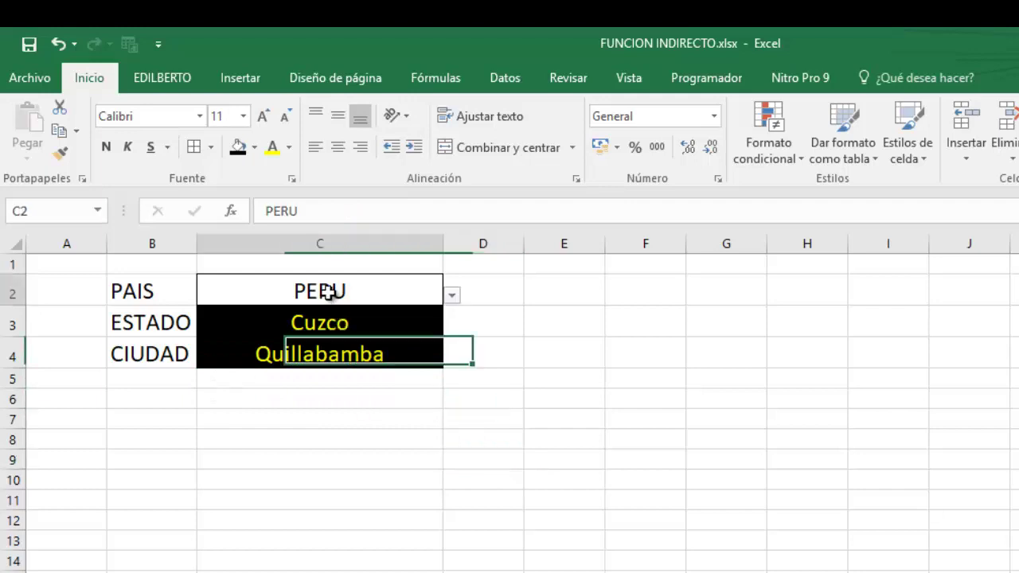
Format the PAIS cell with yellow size 20 text on a green fill
click(273, 147)
click(254, 148)
click(296, 299)
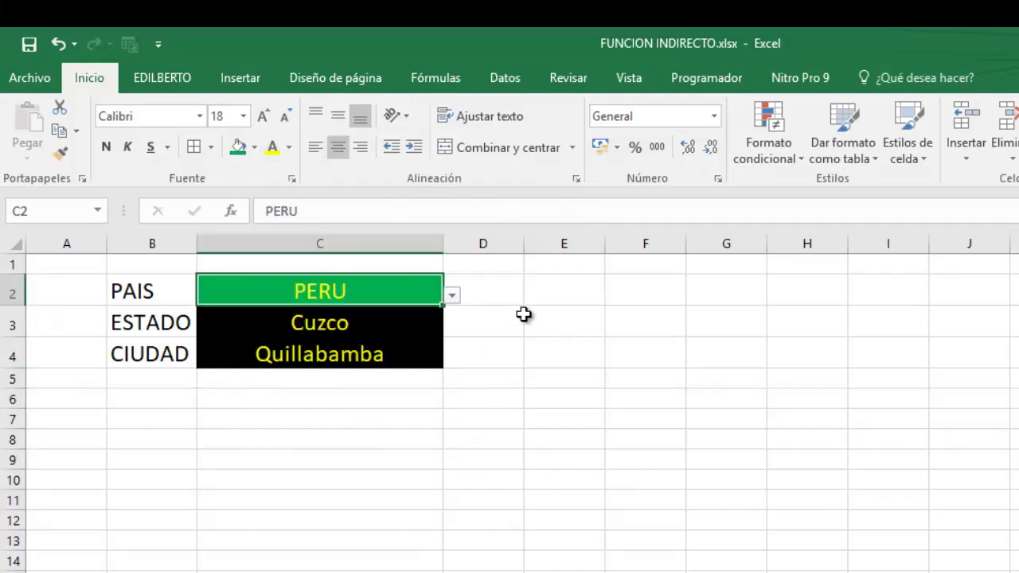
click(262, 116)
Make the C2:C4 values bold and try the border-drawing option
drag(318, 293, 342, 353)
key(ctrl+n)
click(584, 424)
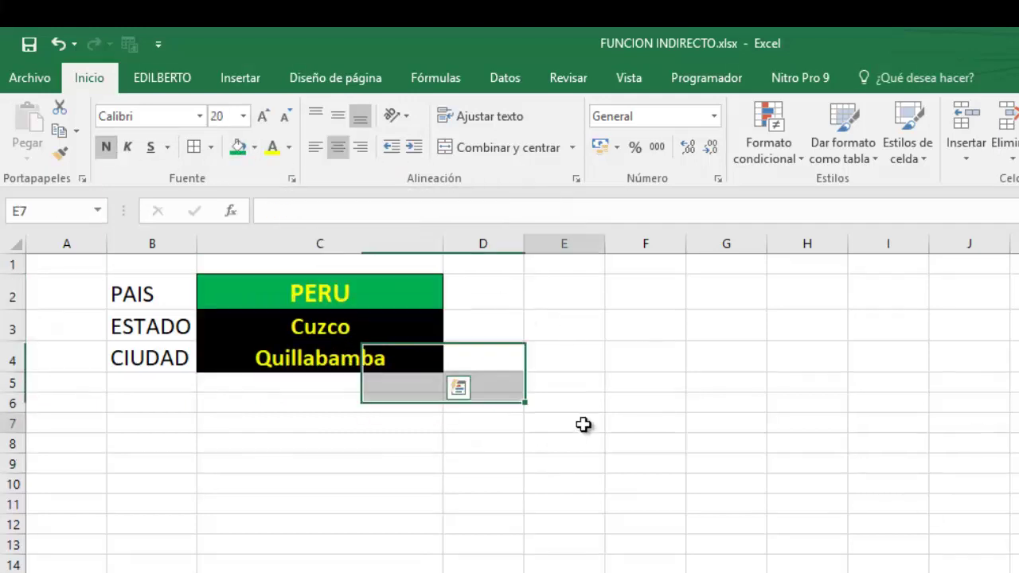
click(318, 326)
click(211, 147)
click(239, 537)
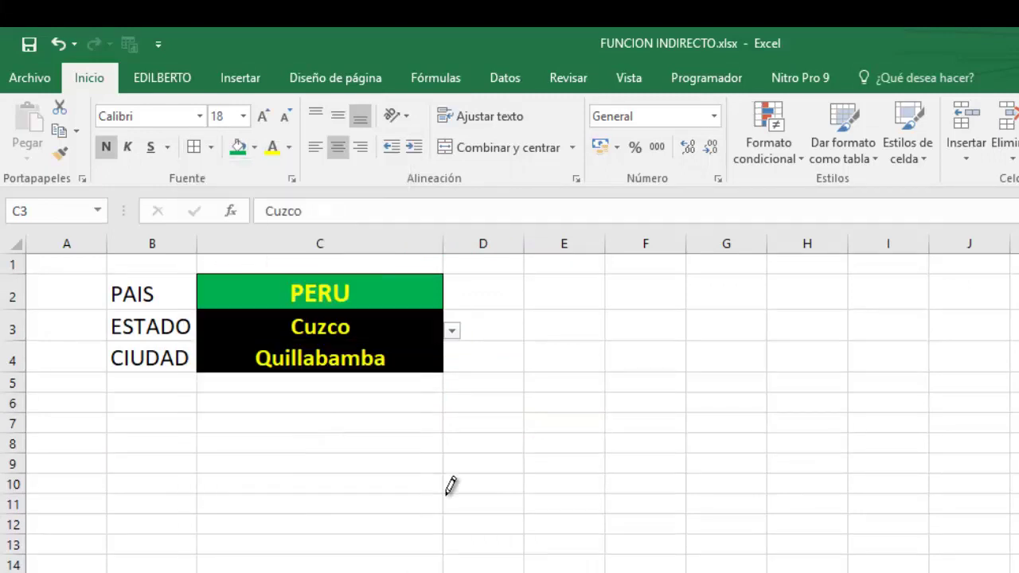
key(Escape)
click(438, 299)
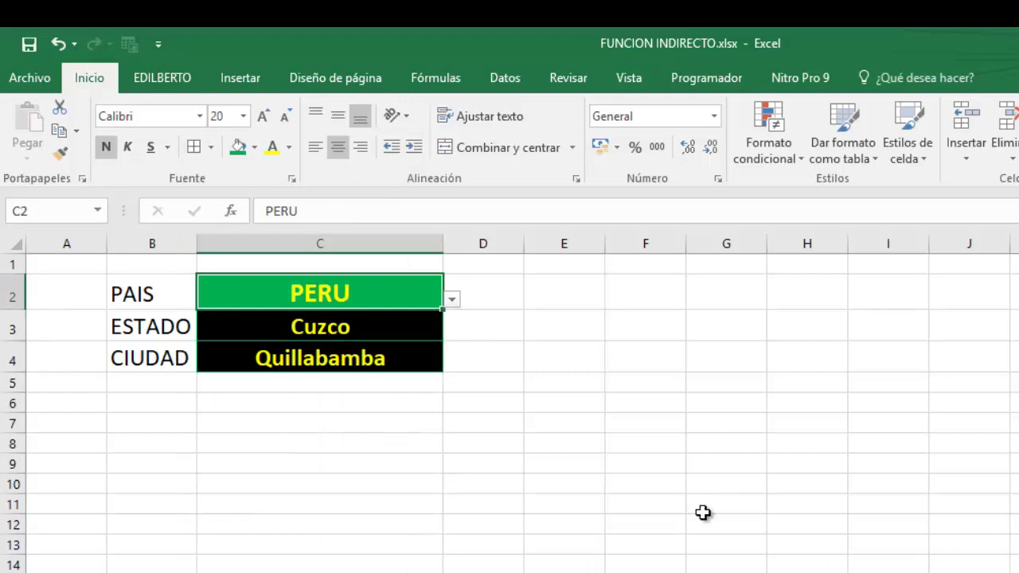
Pick ESPAÑA in C2, Galicia in C3 and Ourense in C4 from their dropdowns
click(452, 301)
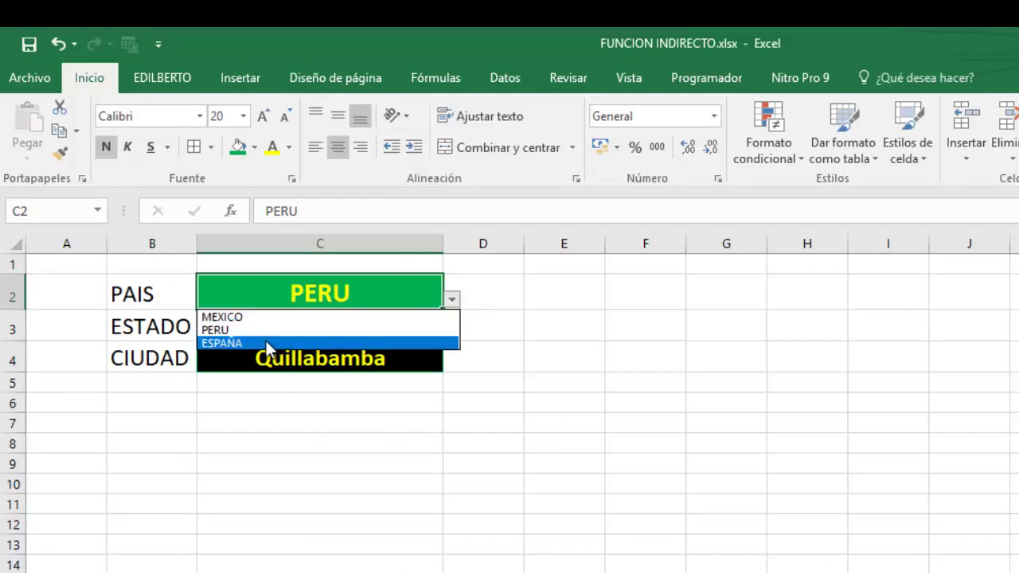
click(263, 343)
click(431, 332)
click(452, 332)
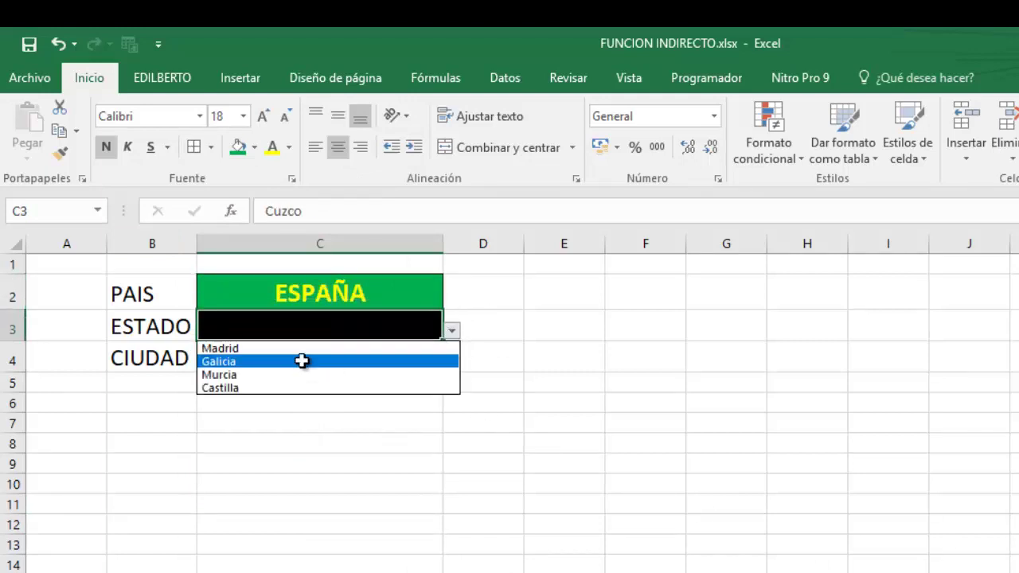
click(300, 359)
click(410, 357)
click(460, 366)
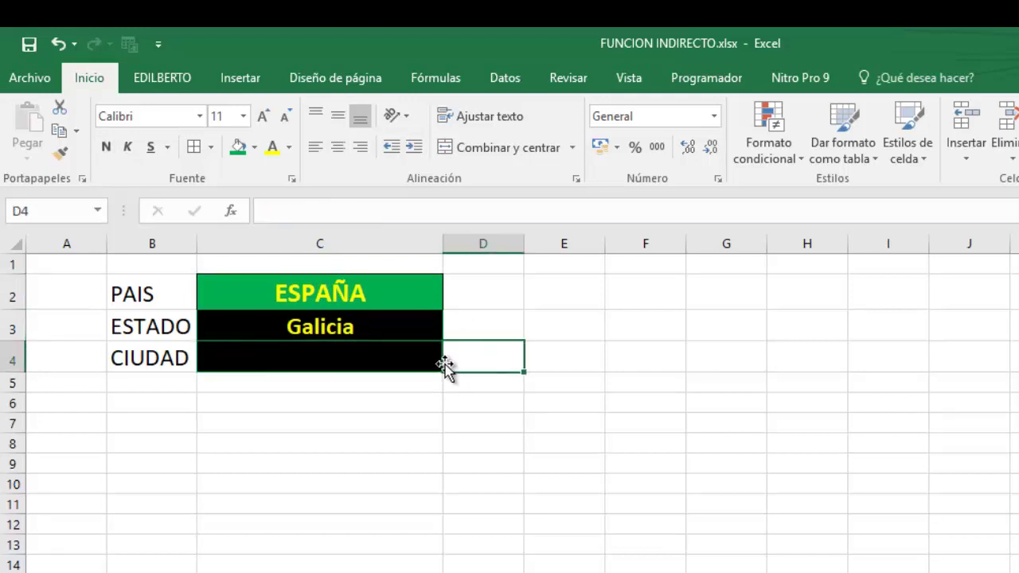
click(441, 364)
click(452, 362)
click(304, 406)
click(418, 462)
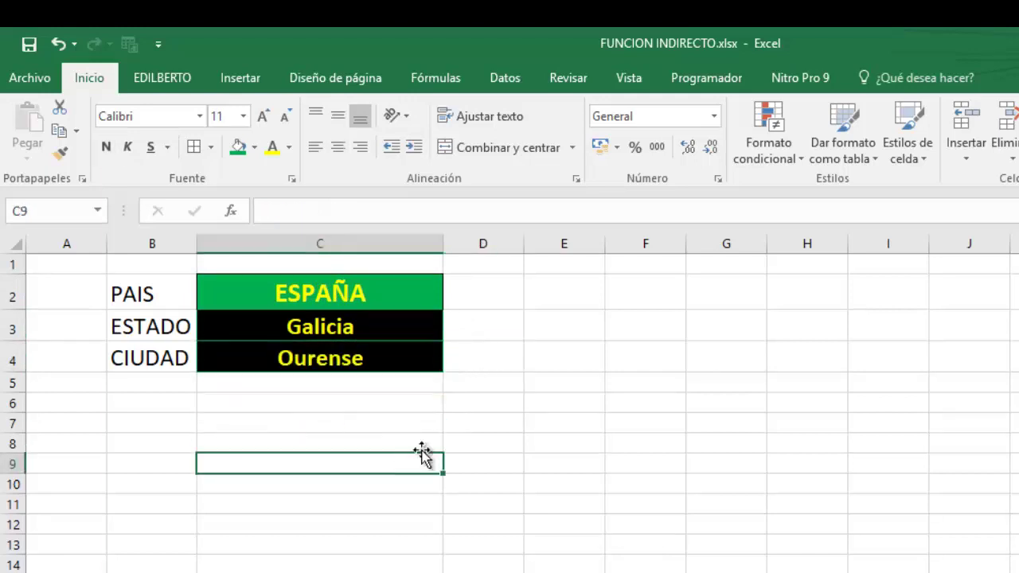